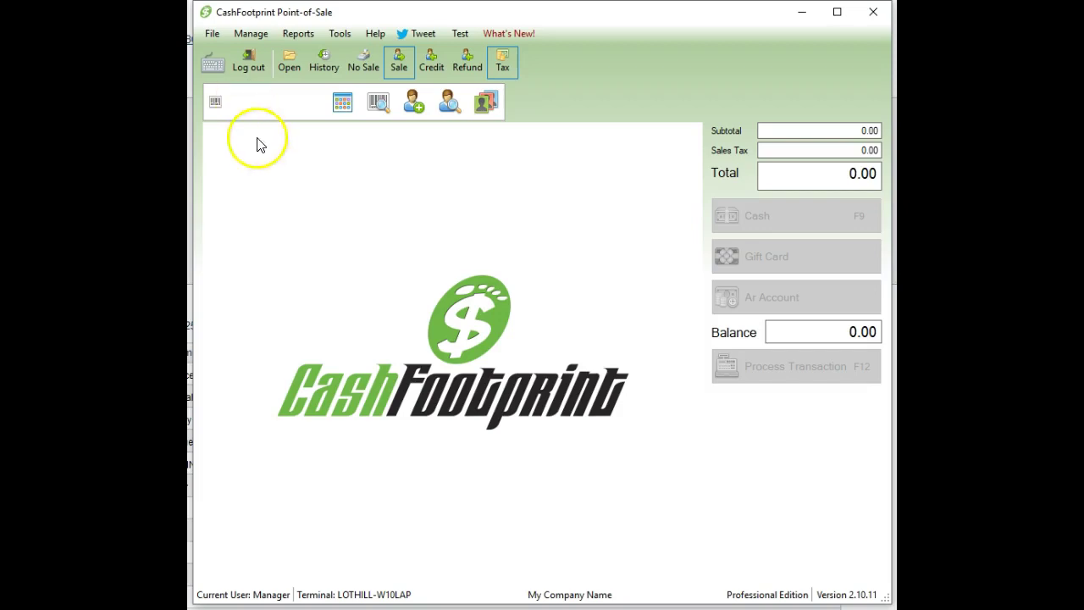
- Dismiss the item search and open the Employees list, selecting the Manager employee
left_click(377, 102)
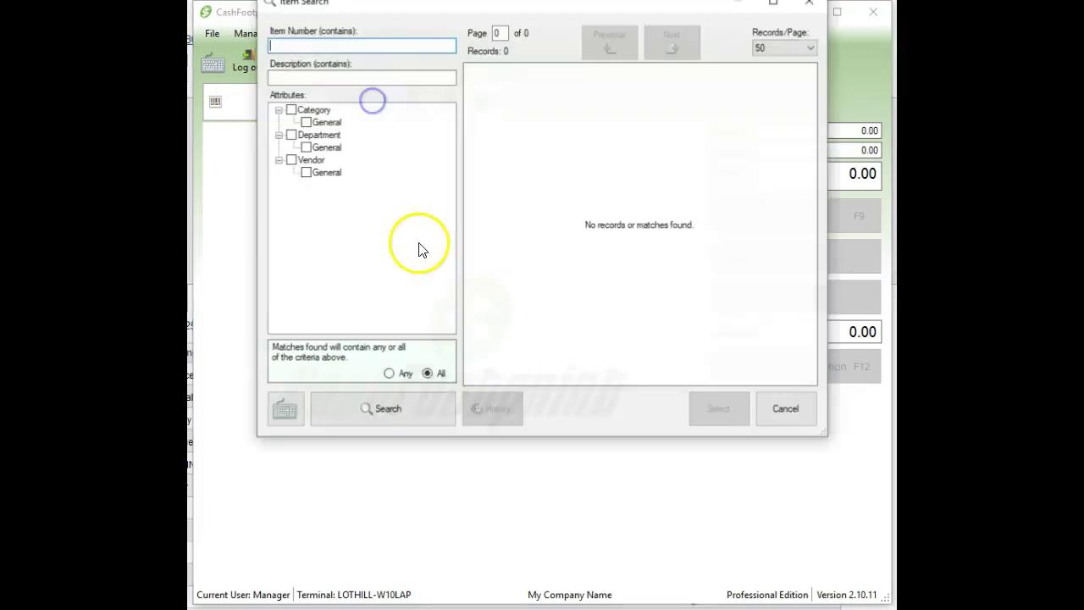
left_click(786, 409)
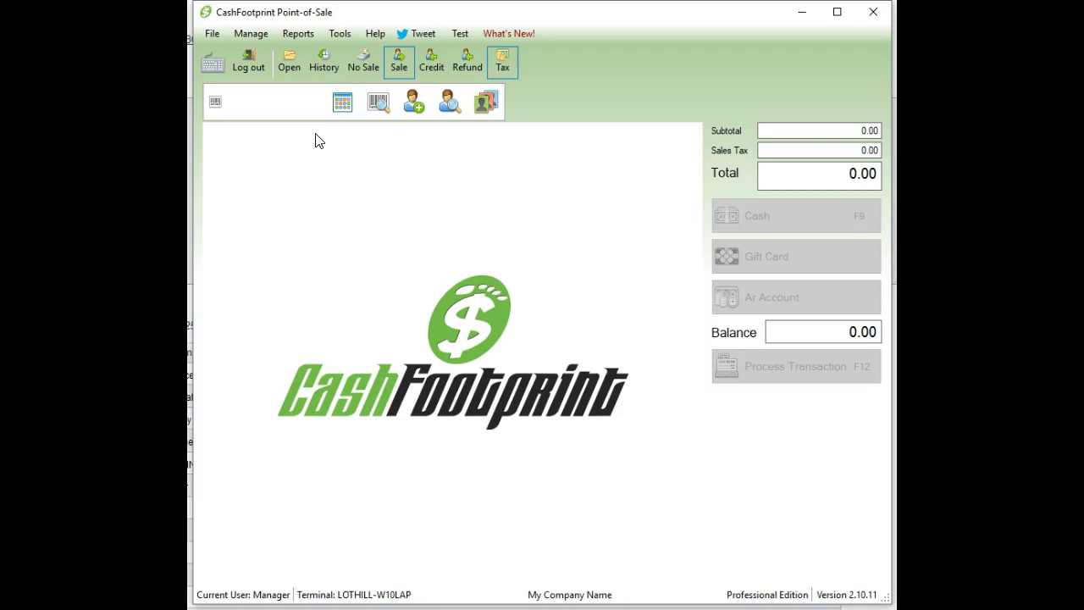
left_click(248, 38)
mouse_move(264, 81)
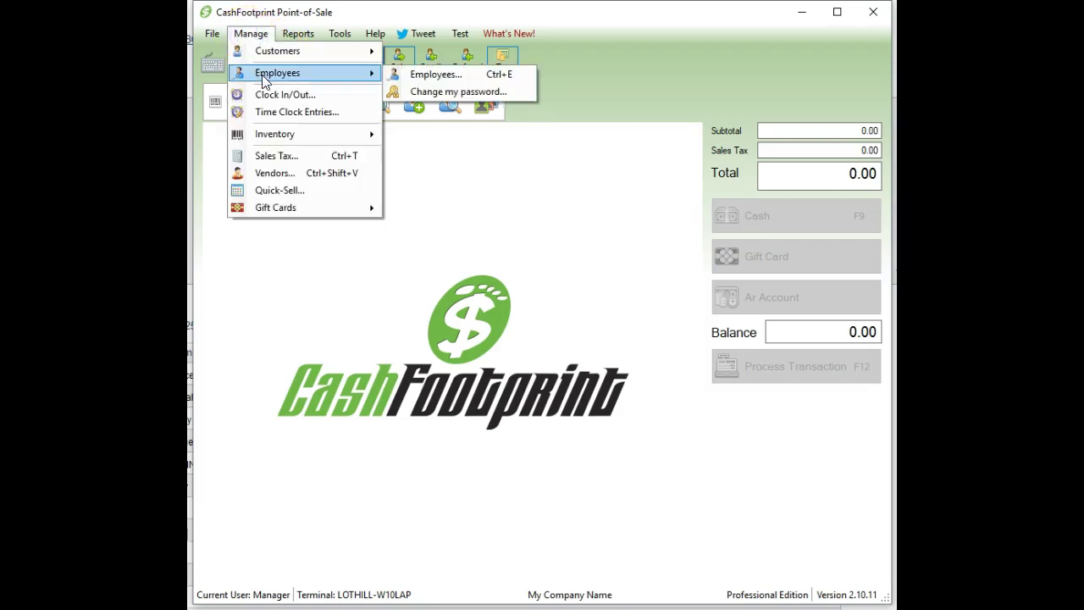
left_click(450, 75)
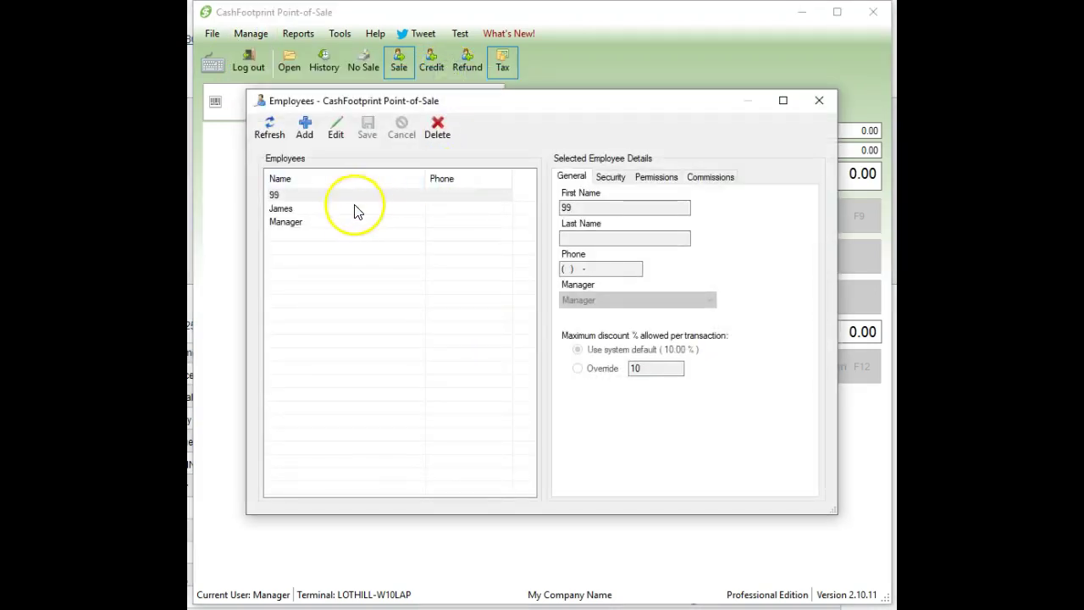
left_click(336, 224)
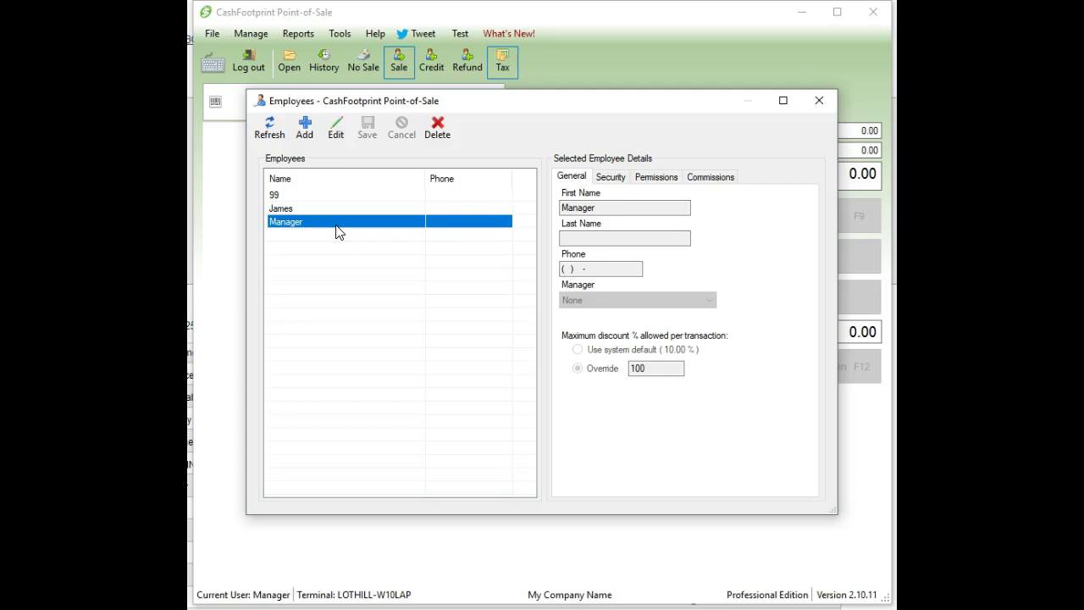
- Grant Manager the 'manage Quick Sell buttons' permission, save, and close the Employees window
left_click(290, 228)
double_click(303, 227)
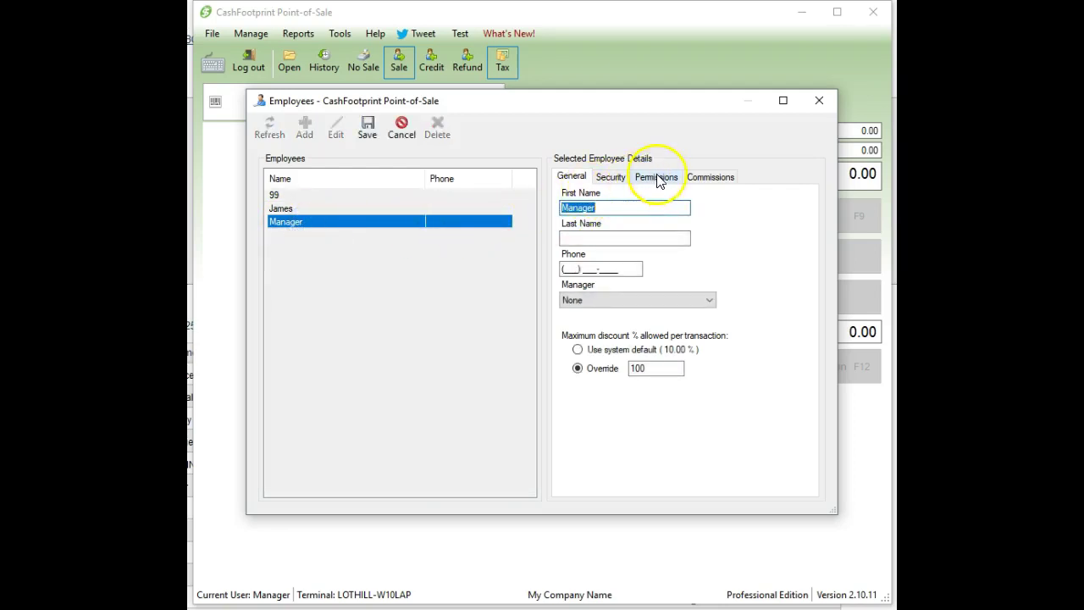
left_click(656, 178)
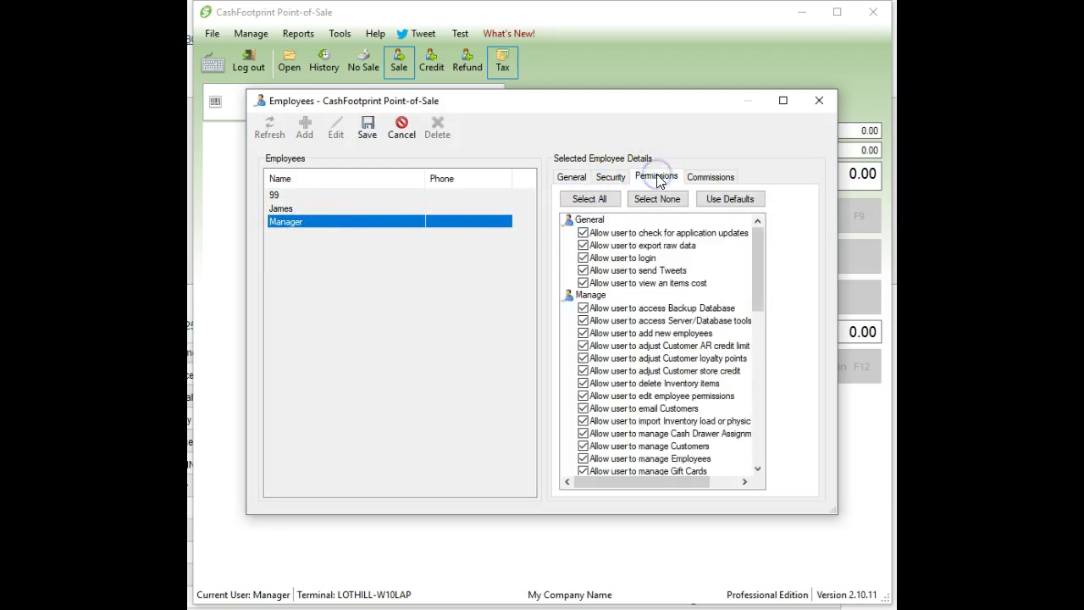
scroll(688, 336, "down", 5)
left_click(701, 322)
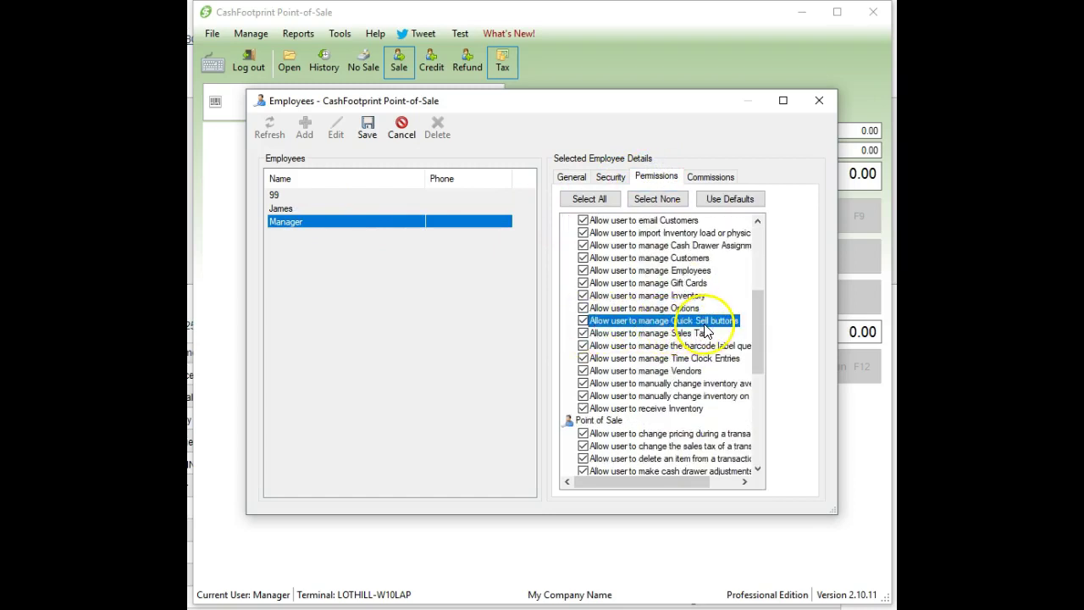
left_click(588, 331)
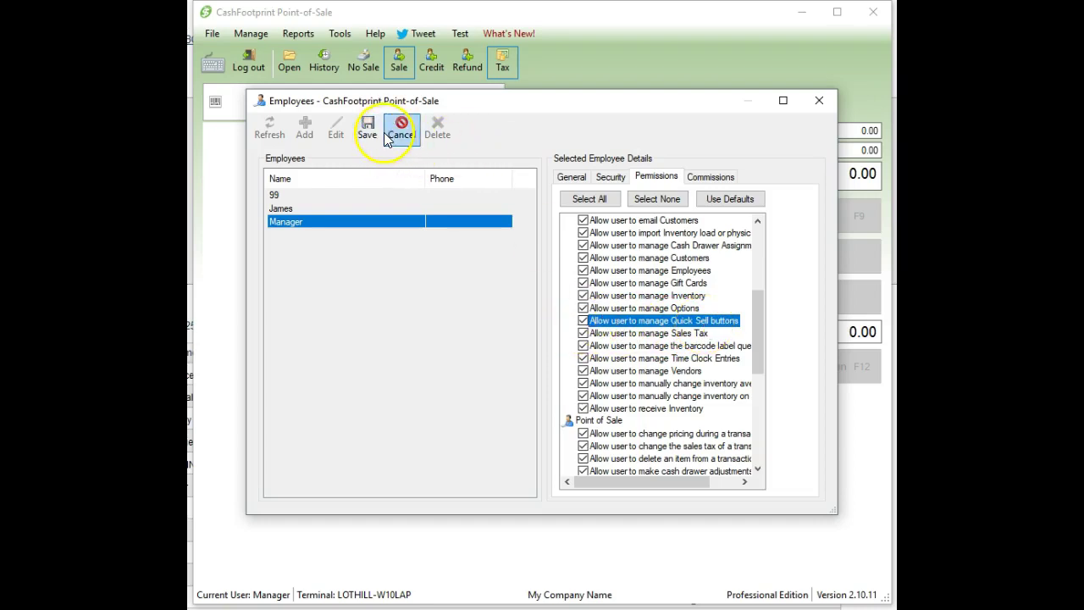
left_click(583, 323)
left_click(595, 201)
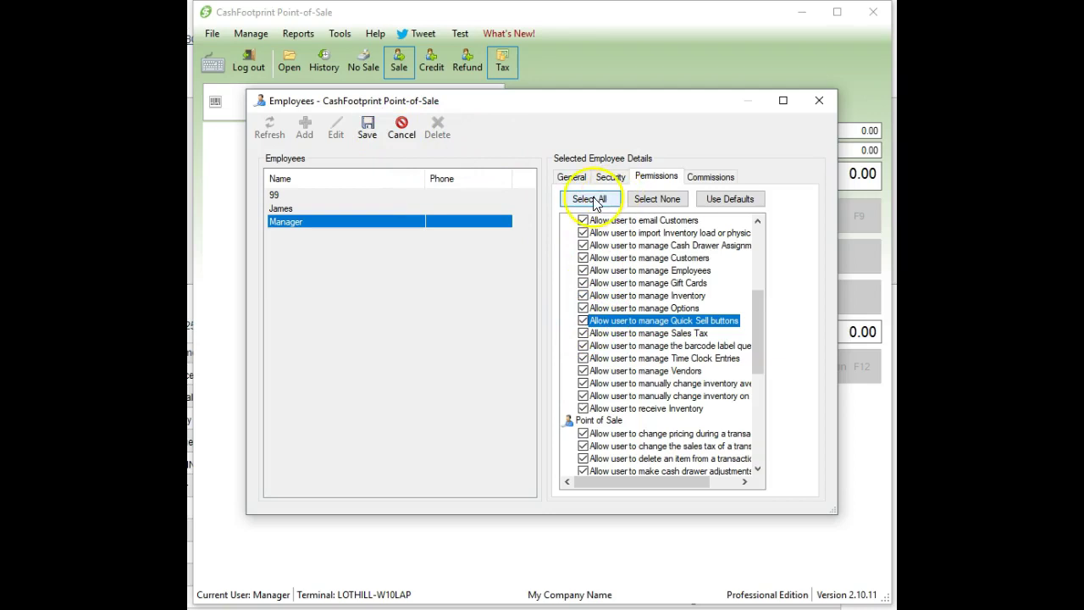
left_click(366, 127)
left_click(818, 101)
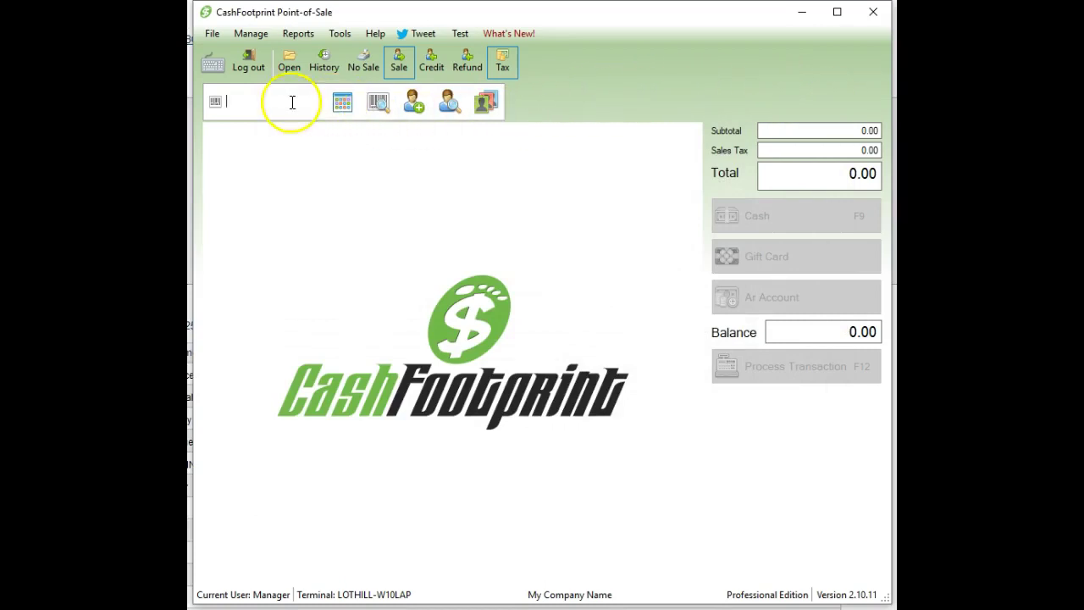
- Open the Quick Sell setup window and add a group named 'Software'
left_click(244, 37)
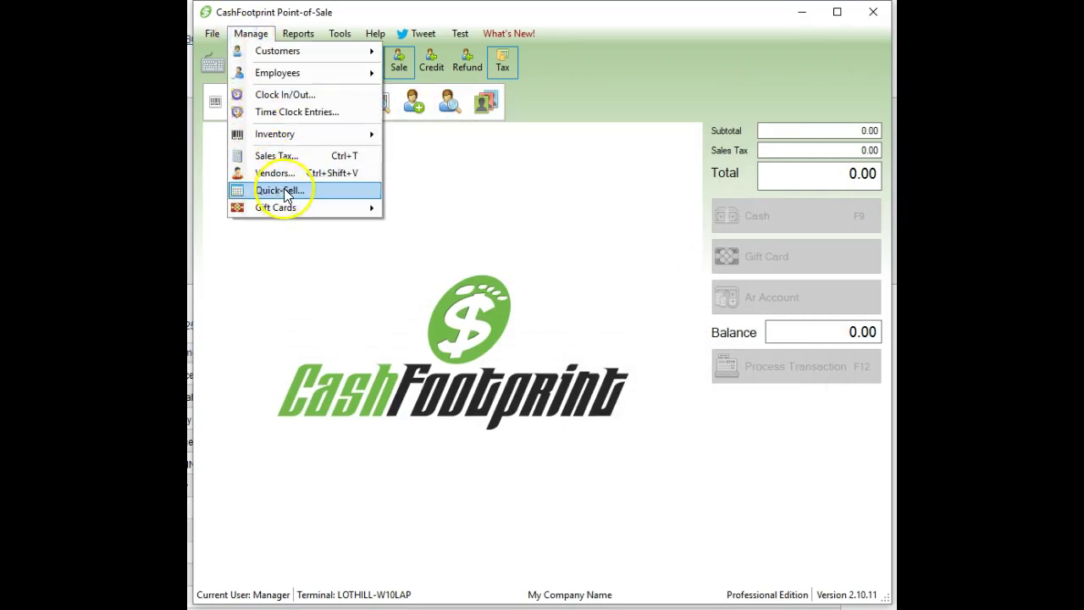
left_click(336, 191)
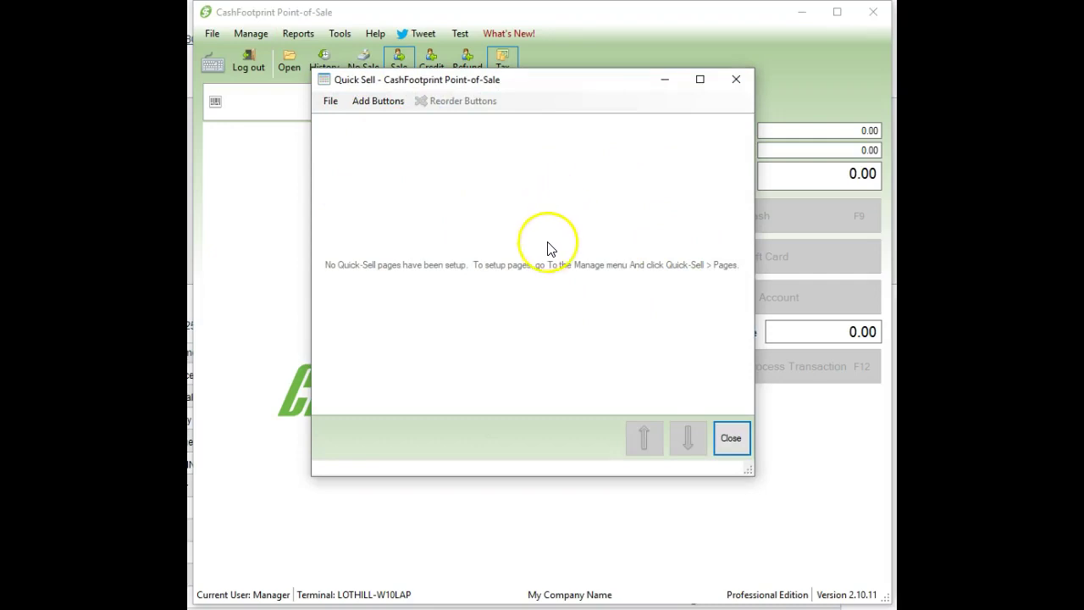
left_click(379, 101)
left_click(414, 119)
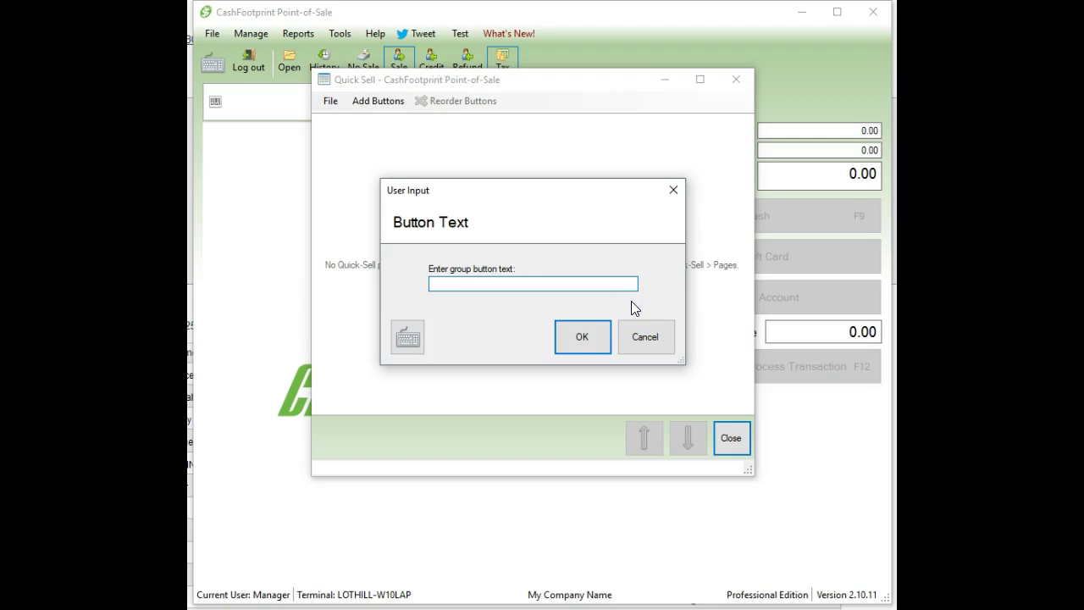
type("Software")
key("Return")
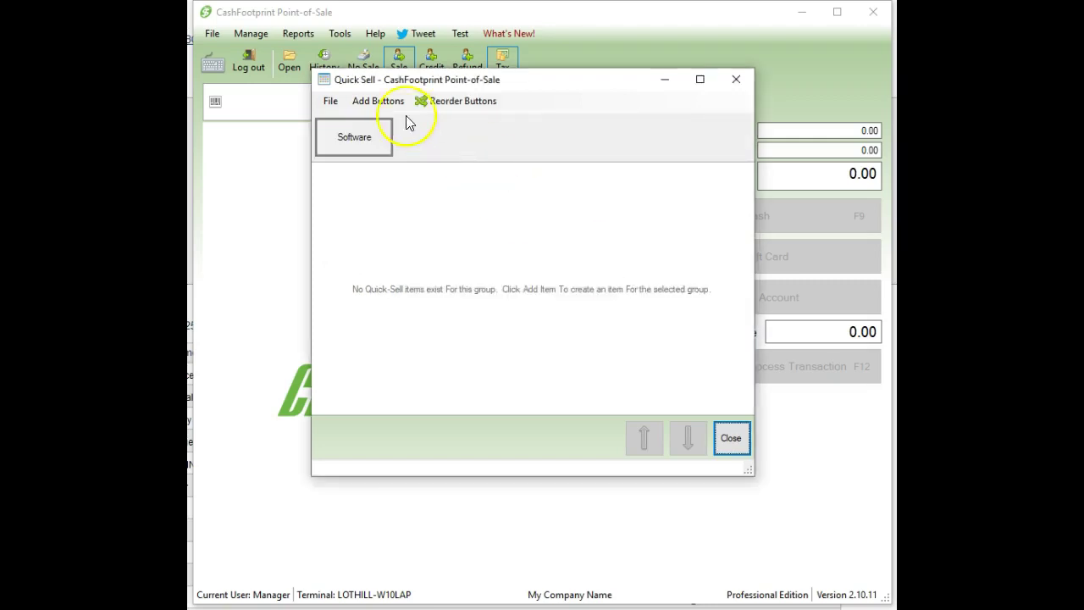
- Add a second group named 'Hardware' and make it the current group
left_click(378, 100)
left_click(393, 115)
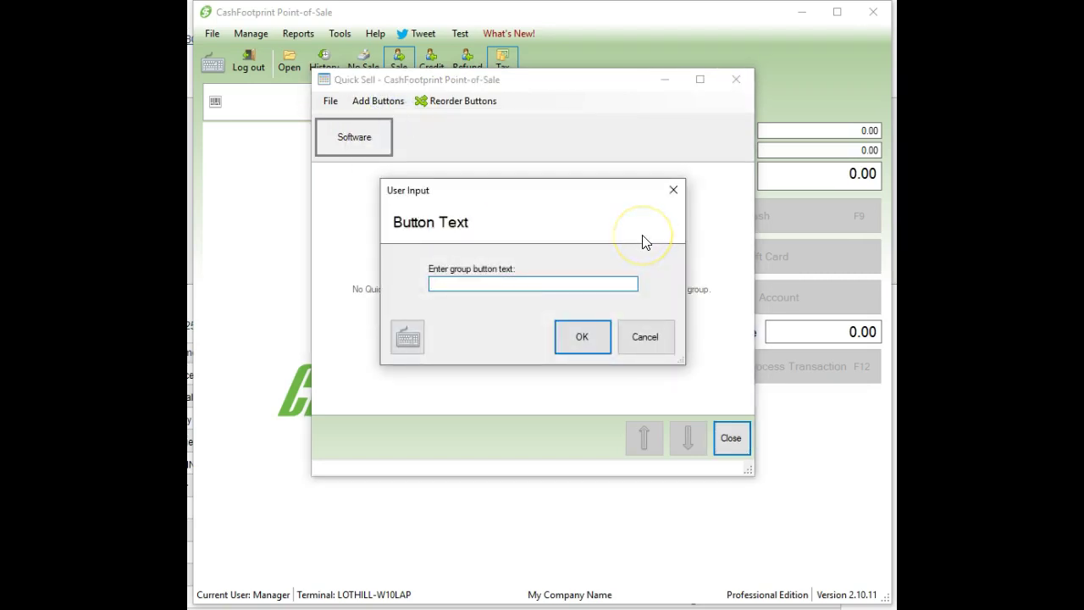
type("Hardware")
key("Return")
left_click(462, 145)
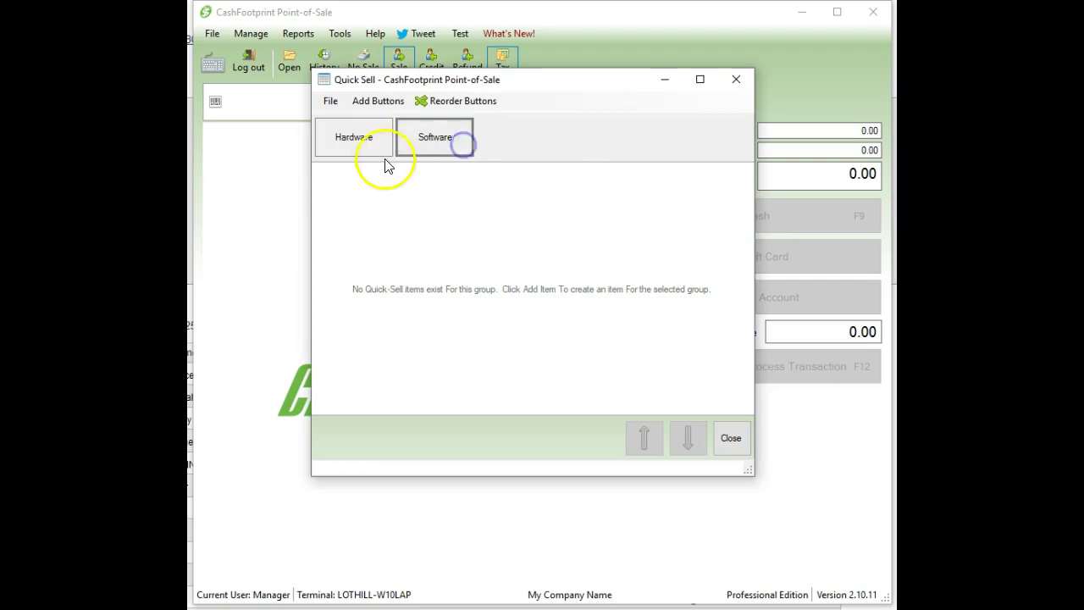
left_click(372, 145)
left_click(428, 128)
left_click(364, 134)
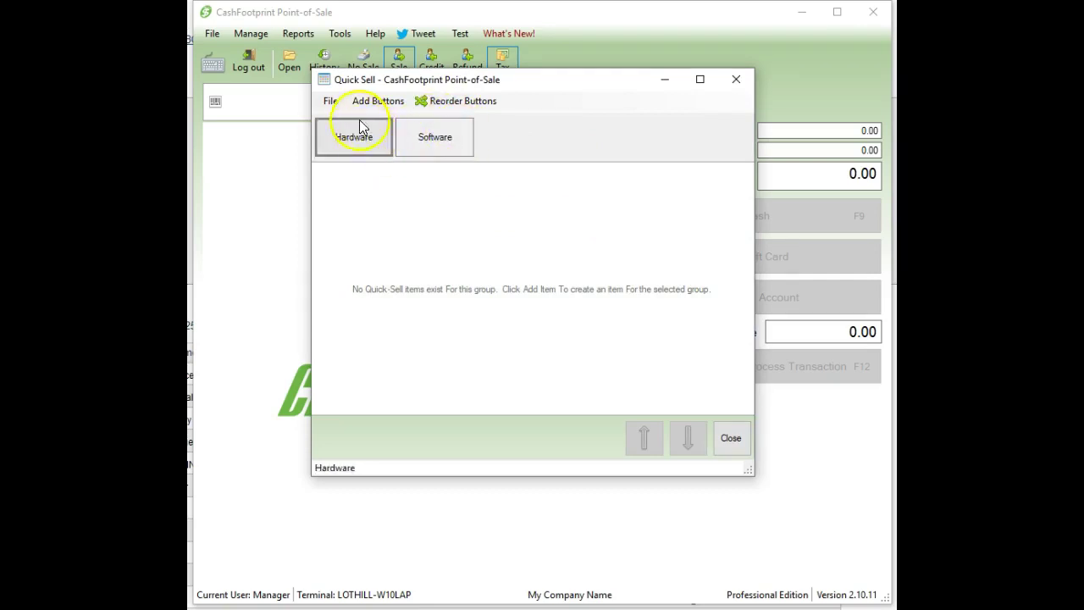
left_click(424, 137)
left_click(366, 138)
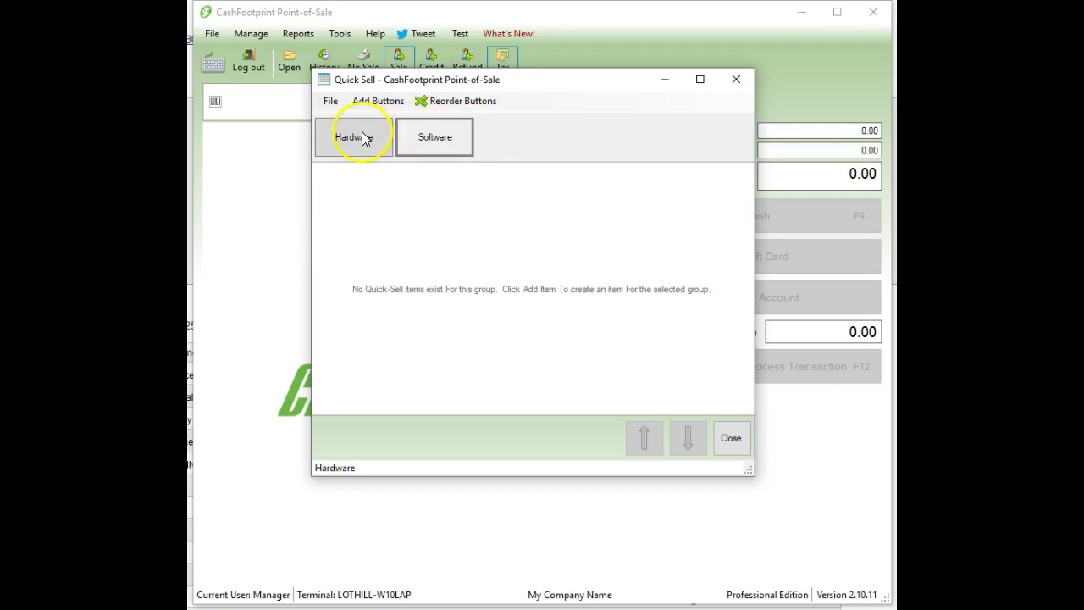
left_click(360, 138)
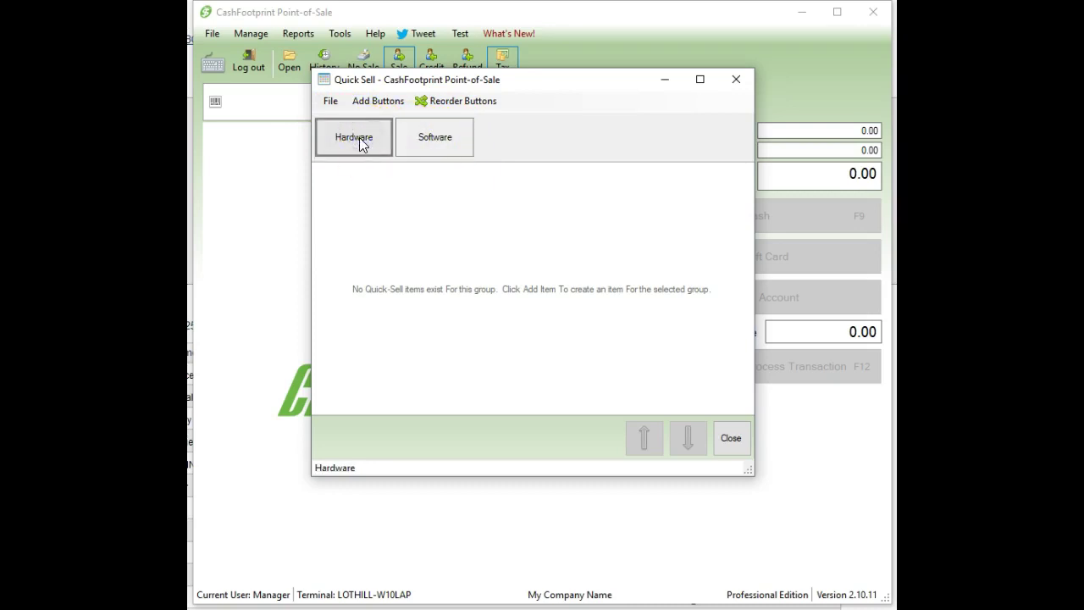
- Search inventory and add only item 654, Sample Item bundle, as a Hardware button
left_click(389, 102)
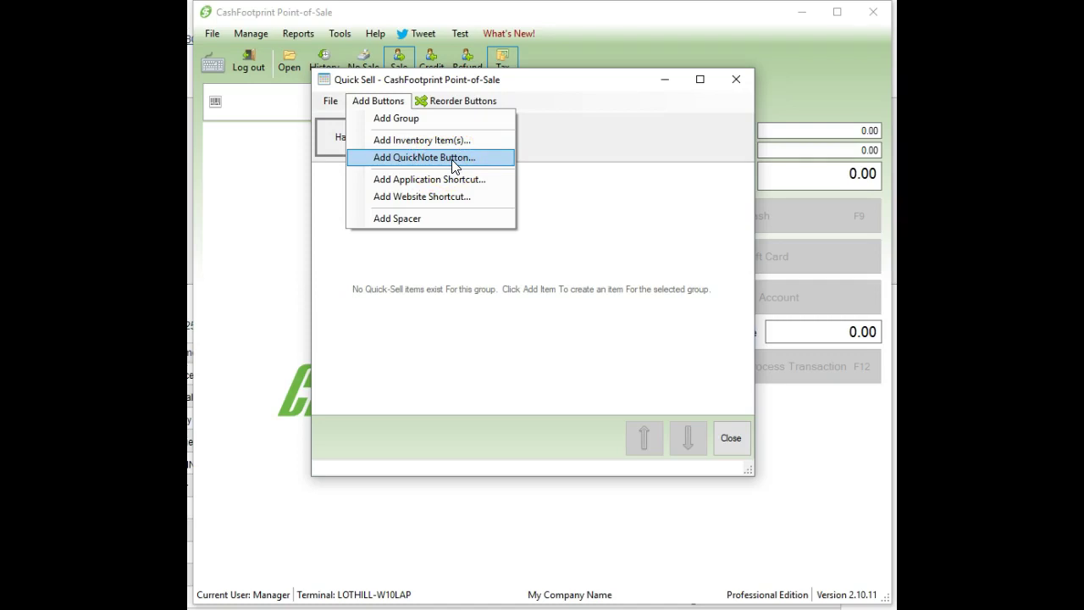
left_click(433, 144)
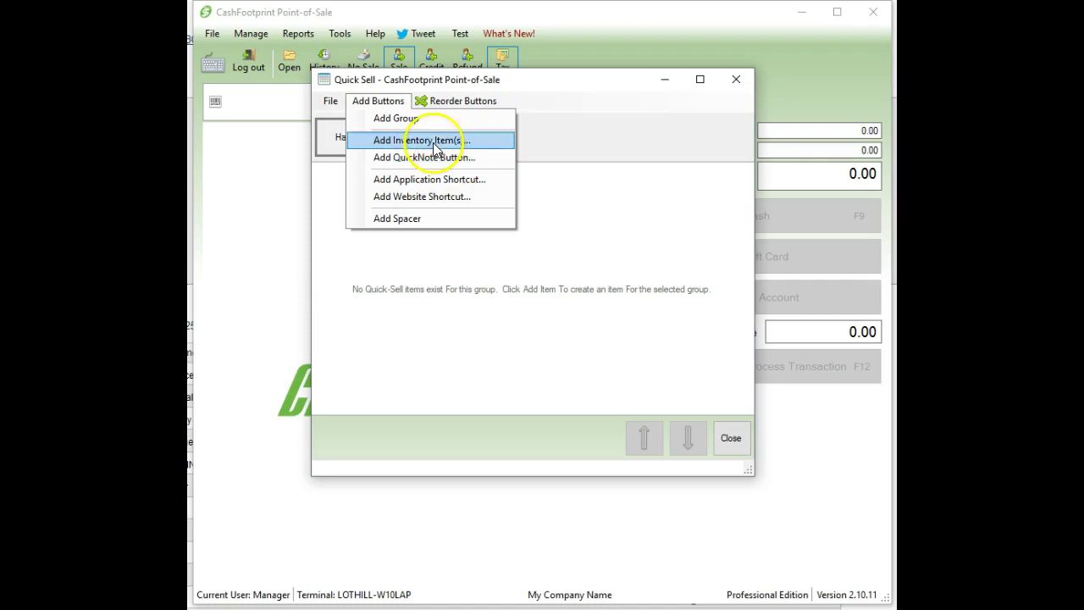
left_click(433, 142)
left_click(399, 408)
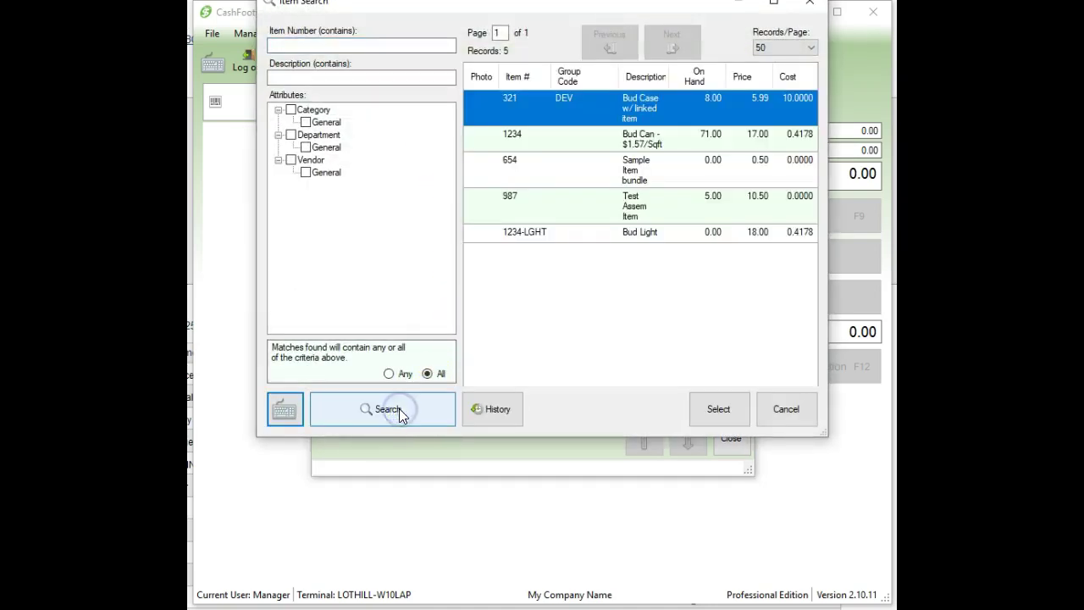
left_click(623, 206)
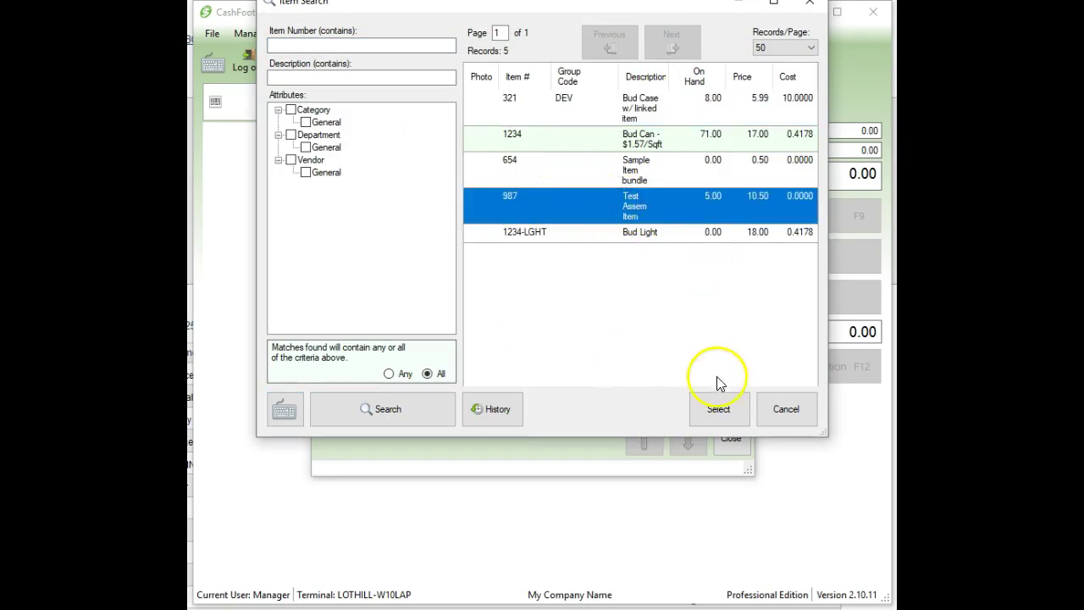
left_click(590, 179)
left_click(577, 141, "ctrl")
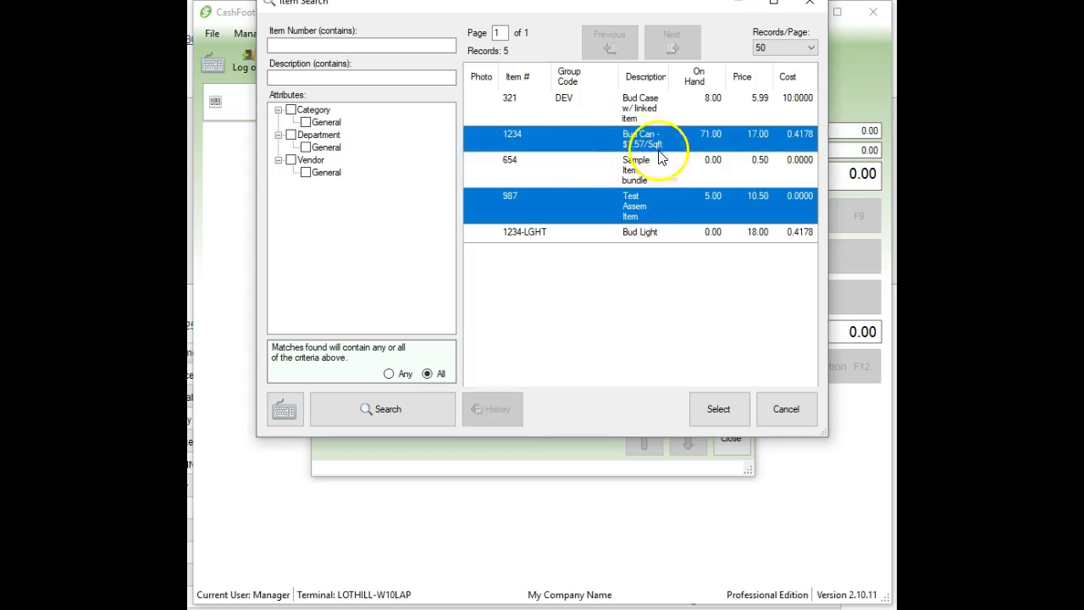
left_click(635, 107)
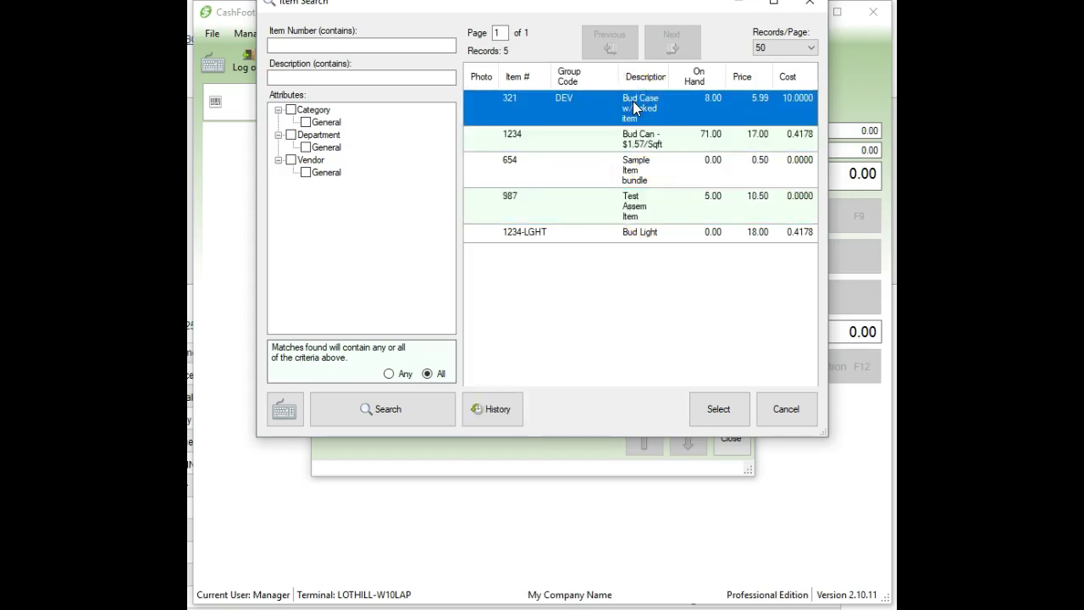
left_click(655, 209)
left_click(654, 208, "shift")
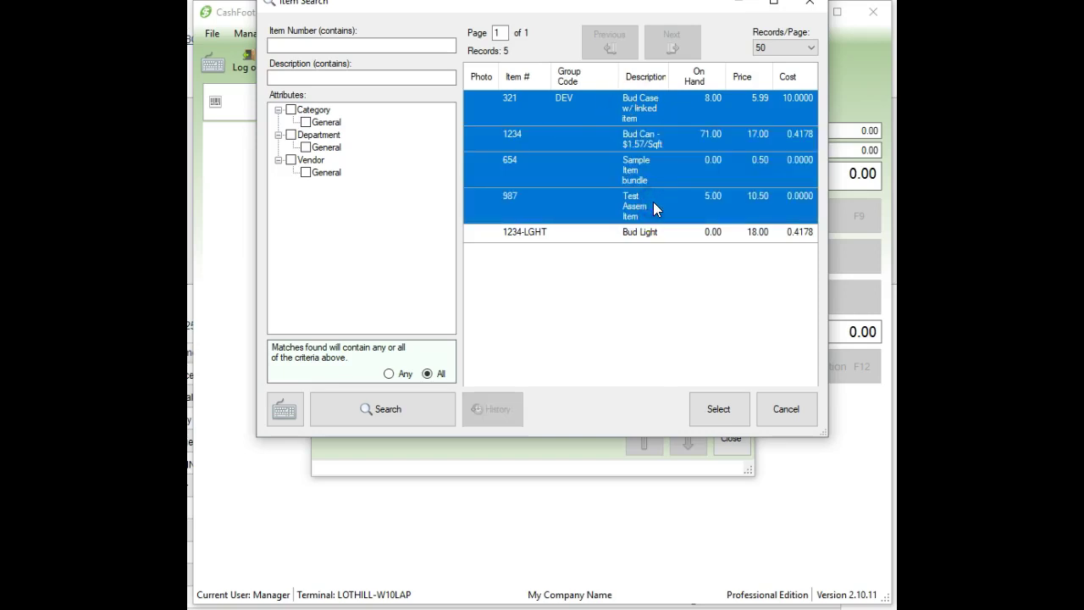
left_click(612, 169)
left_click(718, 415)
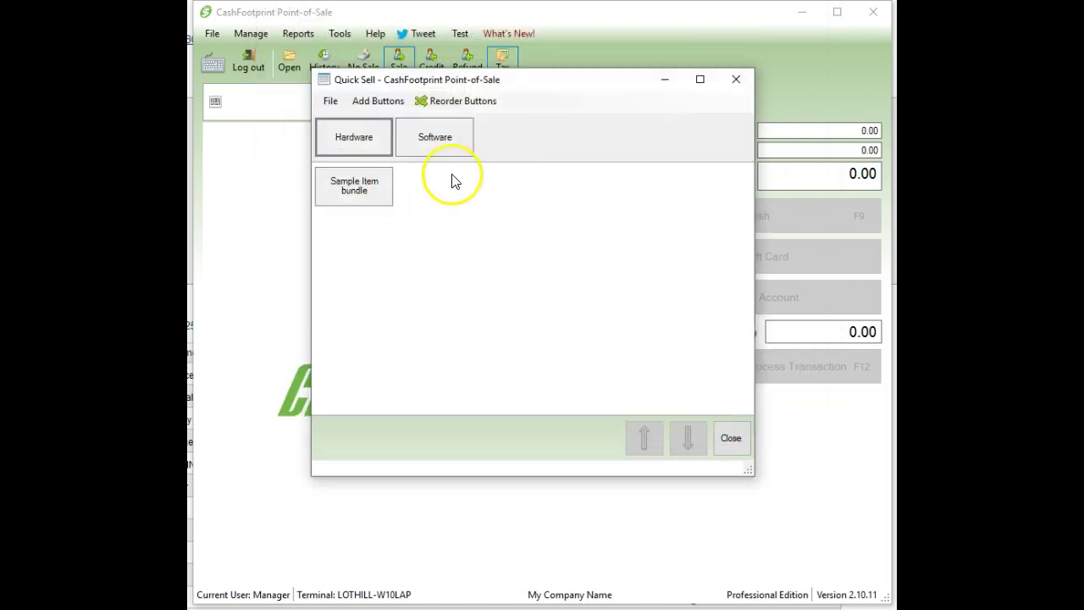
- In the Software group, create QuickNote button 'Test Note' with note 'This is a test note.'
left_click(442, 145)
left_click(385, 99)
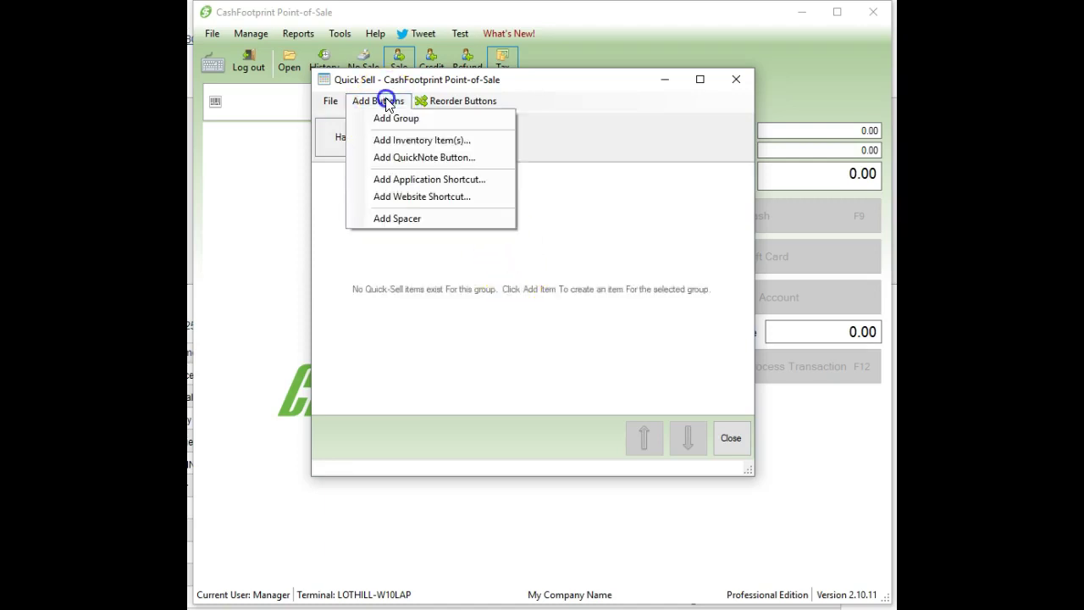
left_click(457, 160)
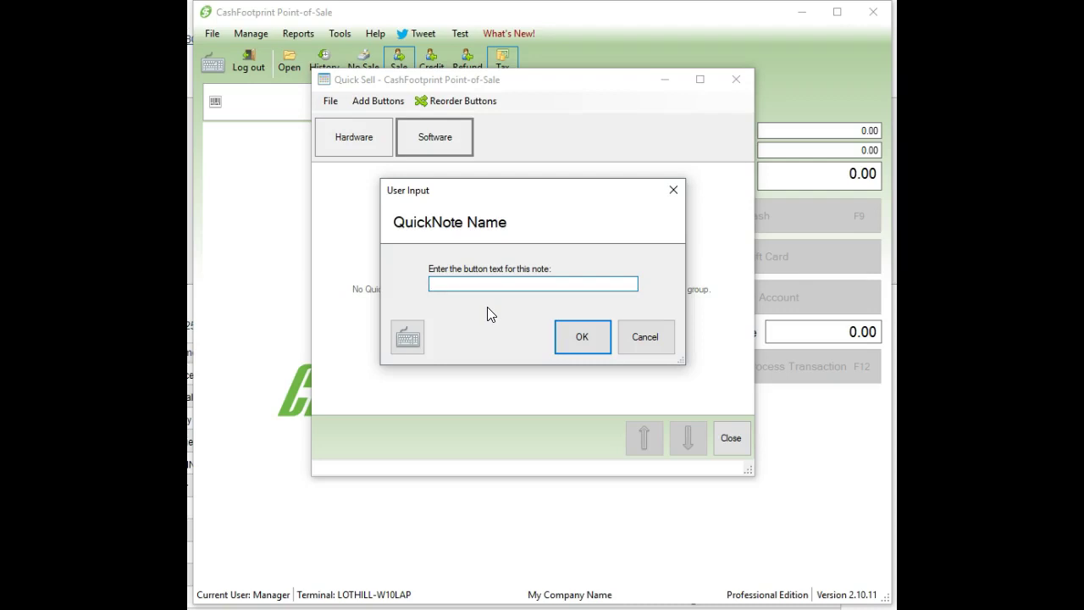
type("Test Note")
left_click(597, 339)
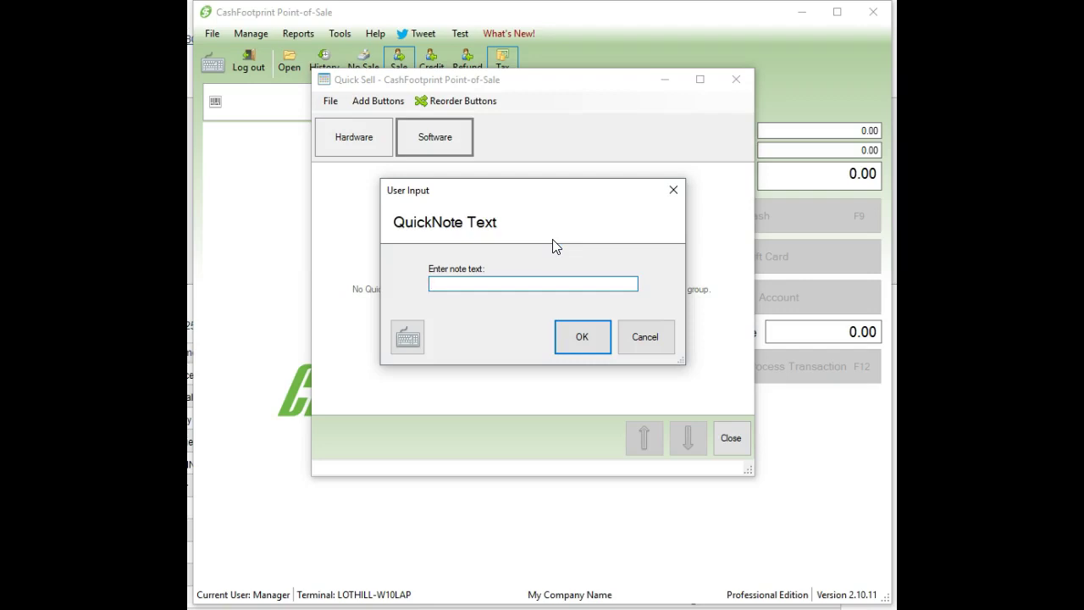
type("This is a test note.")
left_click(568, 337)
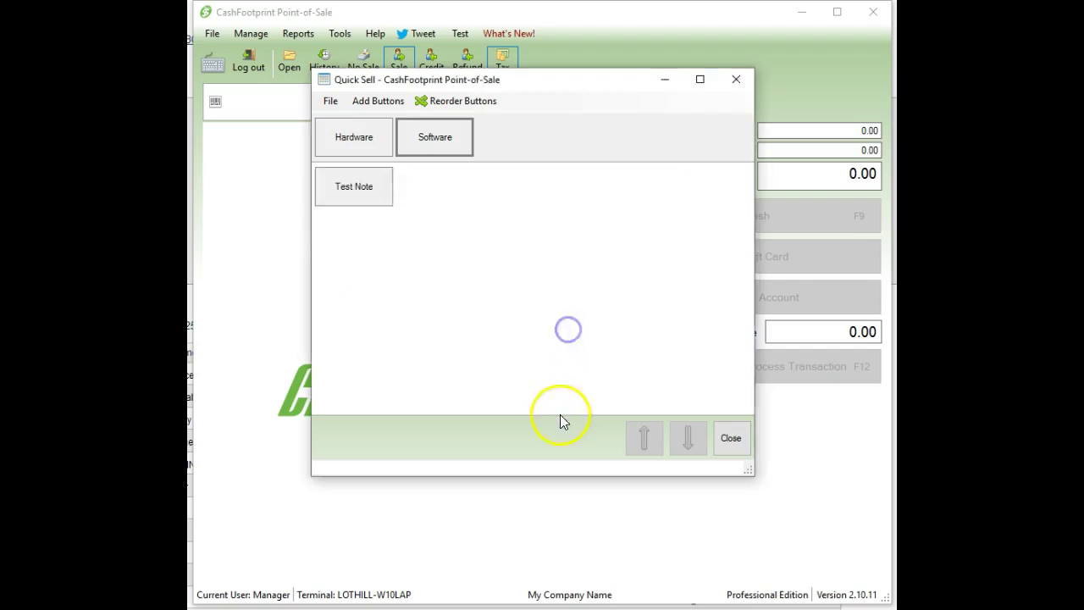
- Hide the Test Note label and show carderror.jpg on it, fitted to button height
right_click(359, 188)
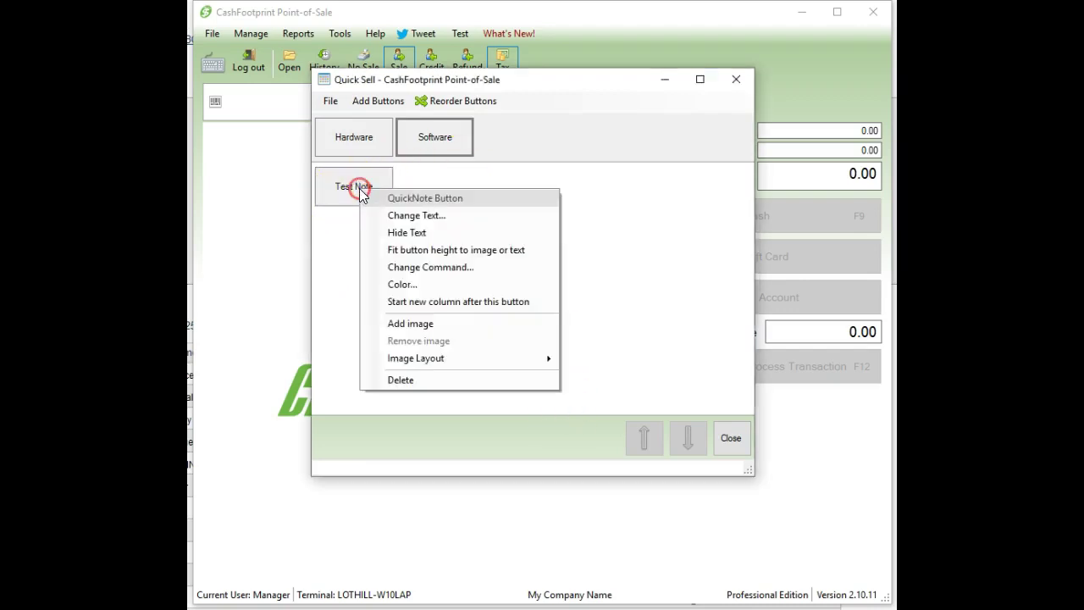
left_click(443, 265)
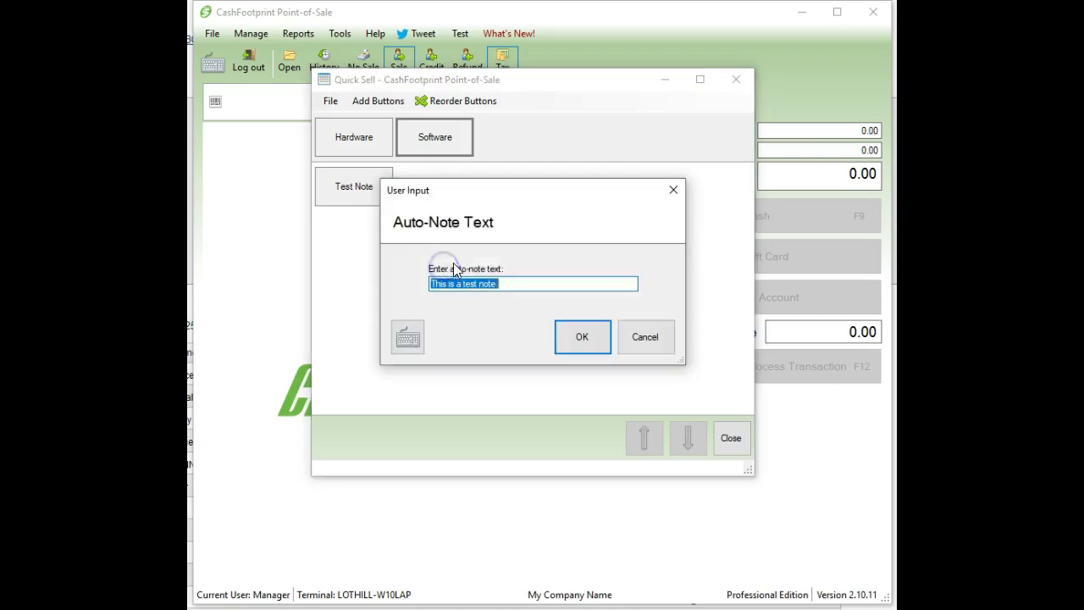
left_click(627, 343)
right_click(351, 190)
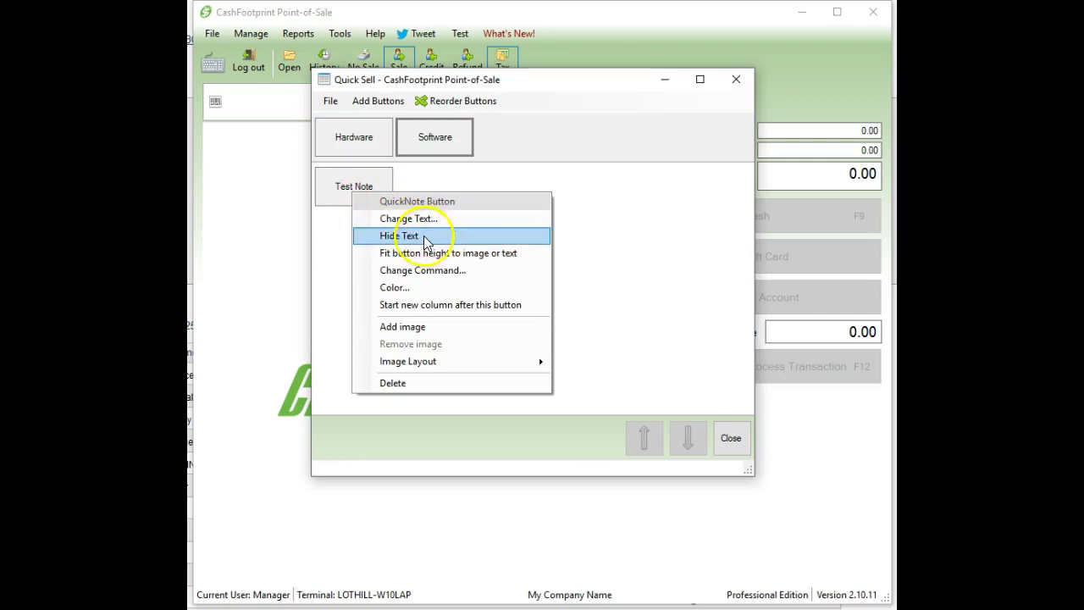
left_click(427, 236)
right_click(370, 195)
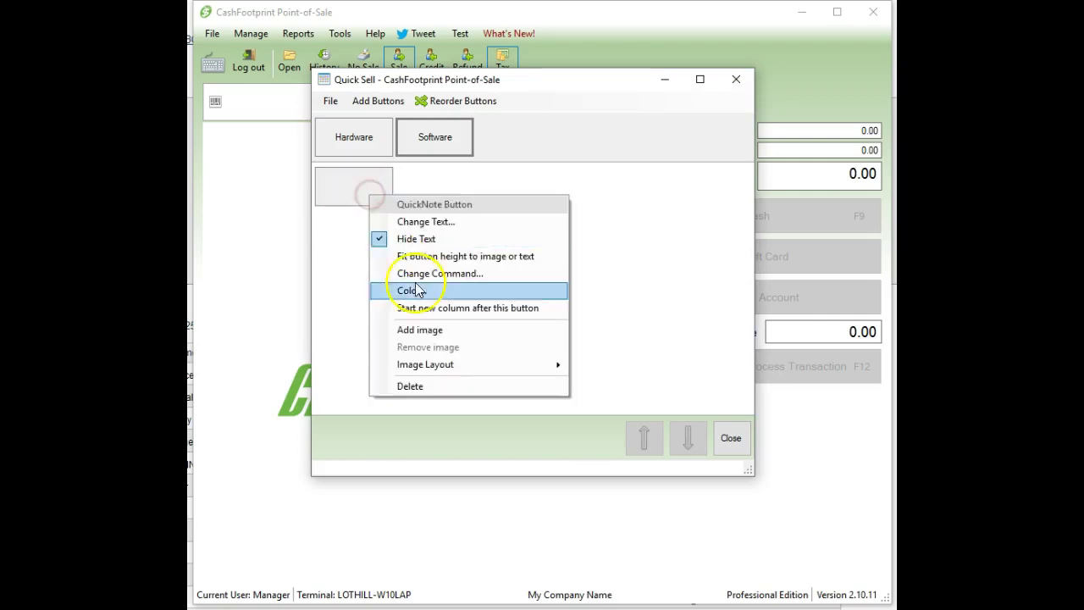
left_click(436, 330)
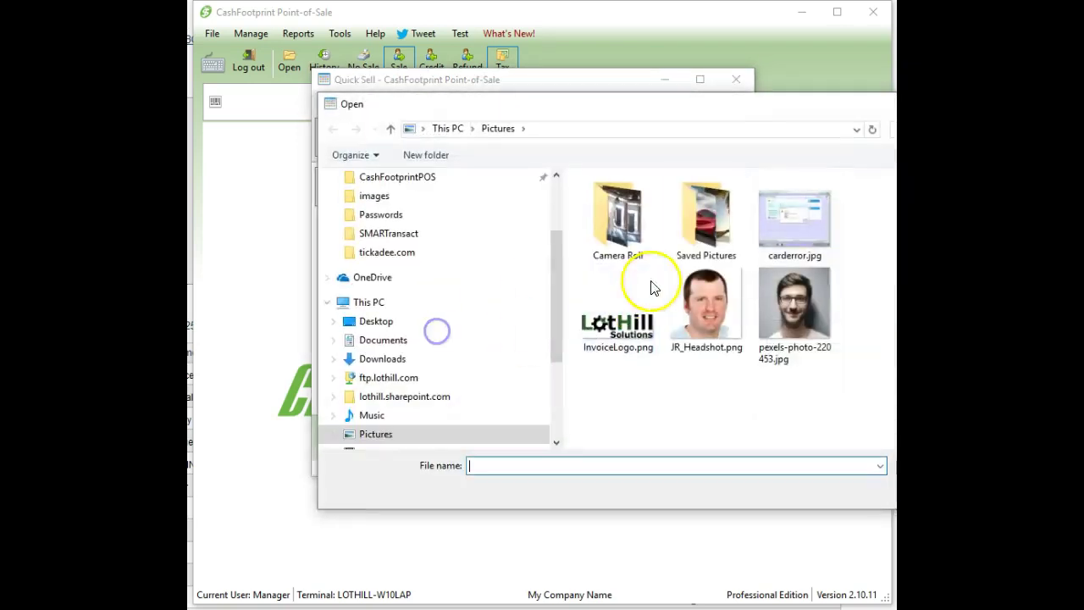
double_click(780, 215)
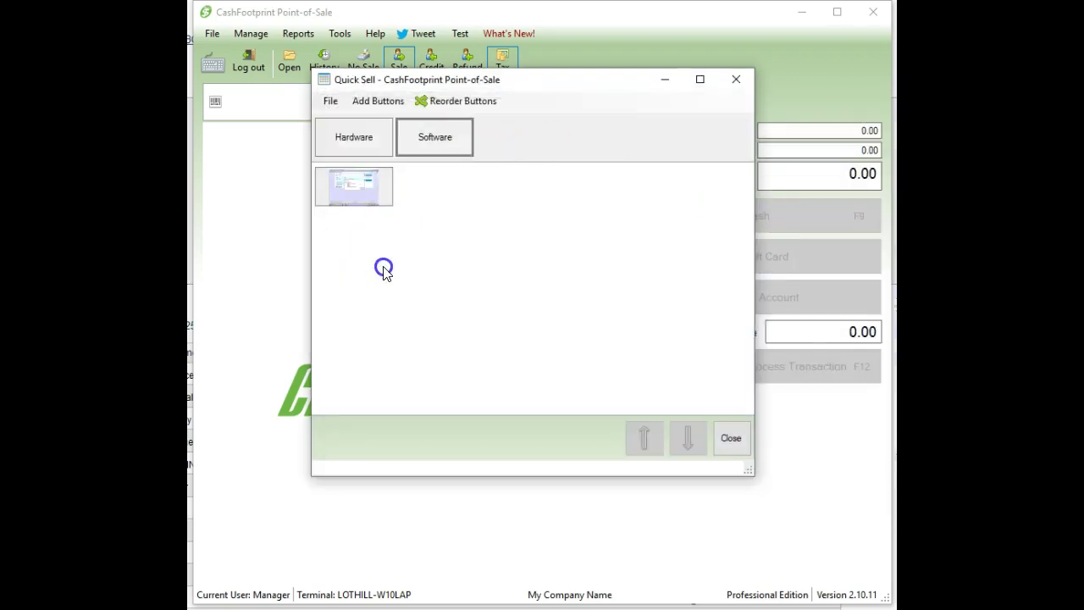
right_click(370, 185)
left_click(448, 245)
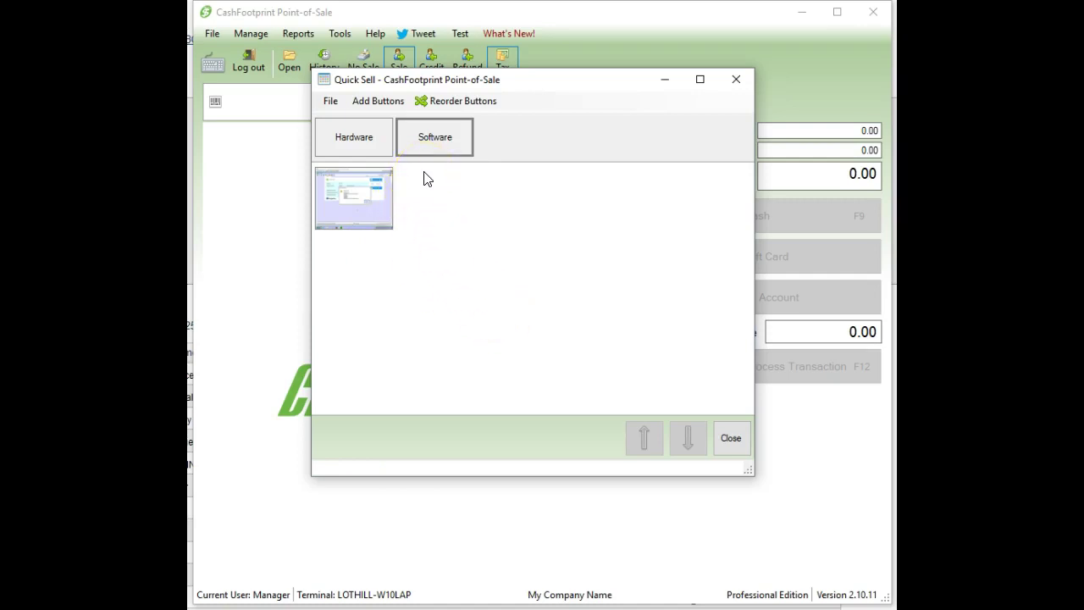
- List all inventory items to add as Software buttons
left_click(388, 101)
left_click(398, 139)
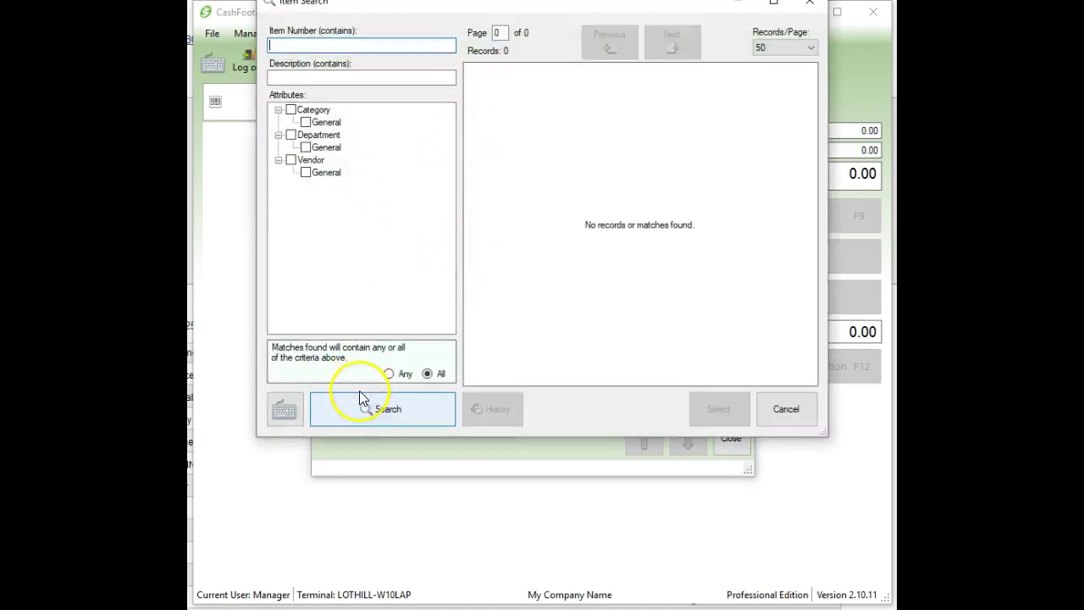
left_click(369, 408)
- Add buttons for all five listed inventory items to the Software group
left_click(578, 216, "shift")
left_click(578, 235, "shift")
left_click(719, 408)
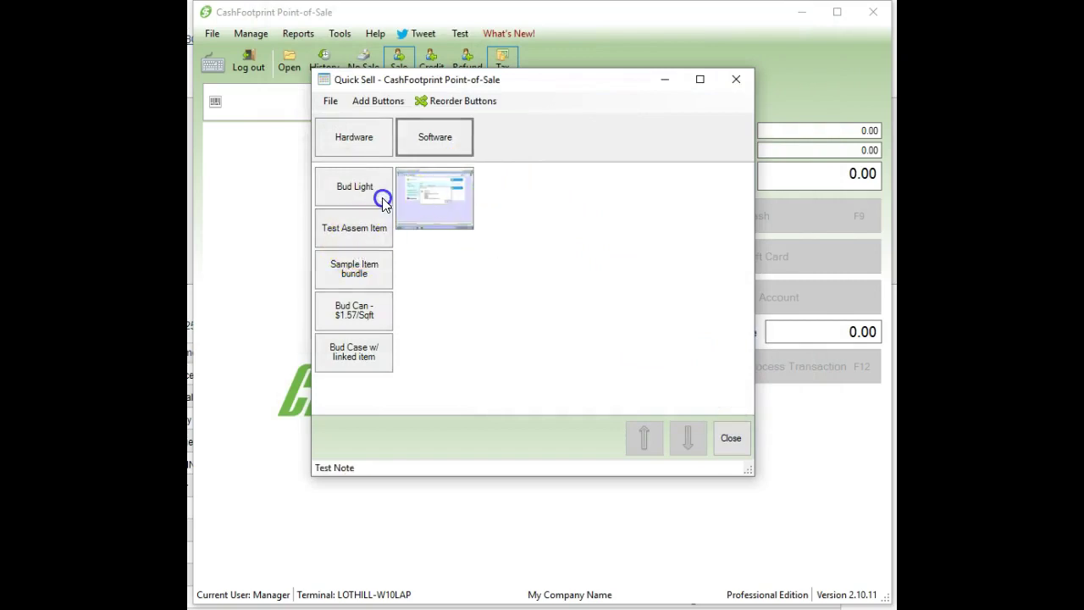
- Move the Test Note picture button to second place and narrow the Quick Sell window
left_click(437, 102)
left_click(451, 196)
left_click_drag(450, 193, 344, 214)
left_click(450, 100)
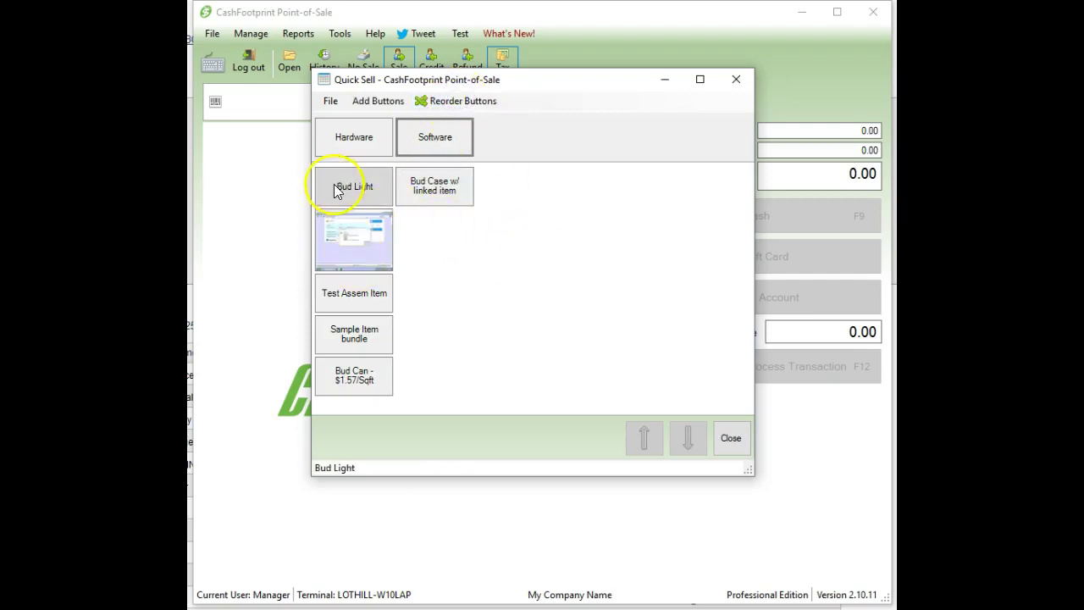
left_click_drag(749, 469, 654, 416)
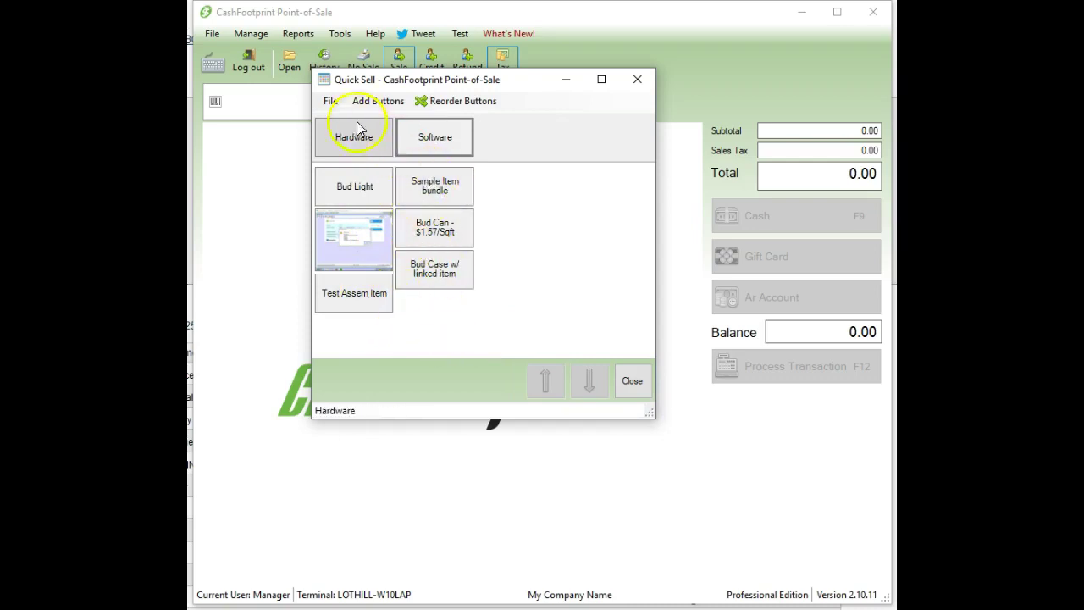
- Set Quick Sell button flow to Left to Right and widen the window to one row
left_click(331, 105)
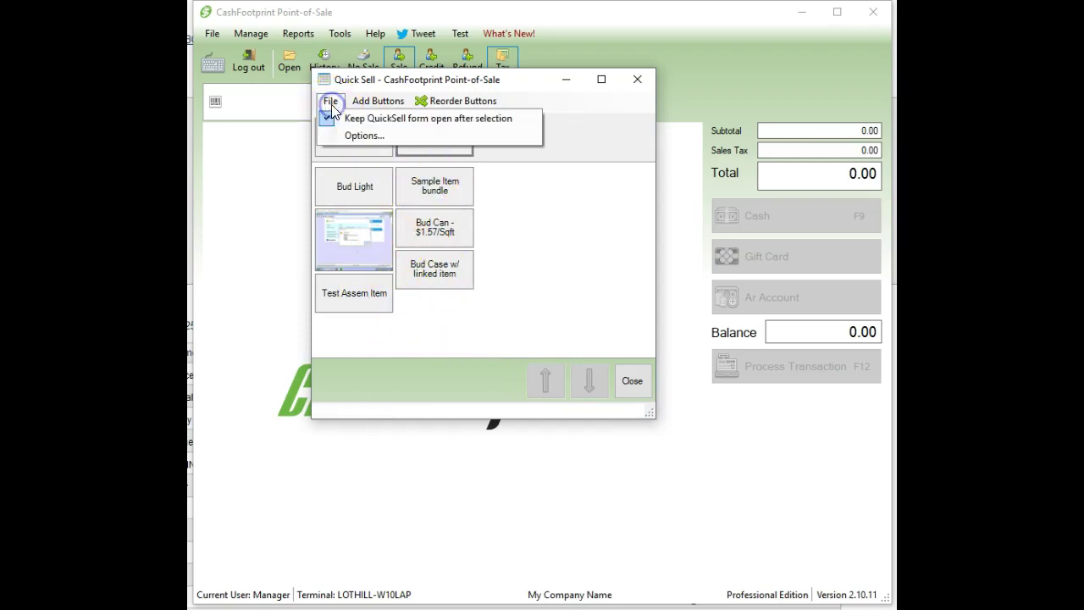
left_click(364, 137)
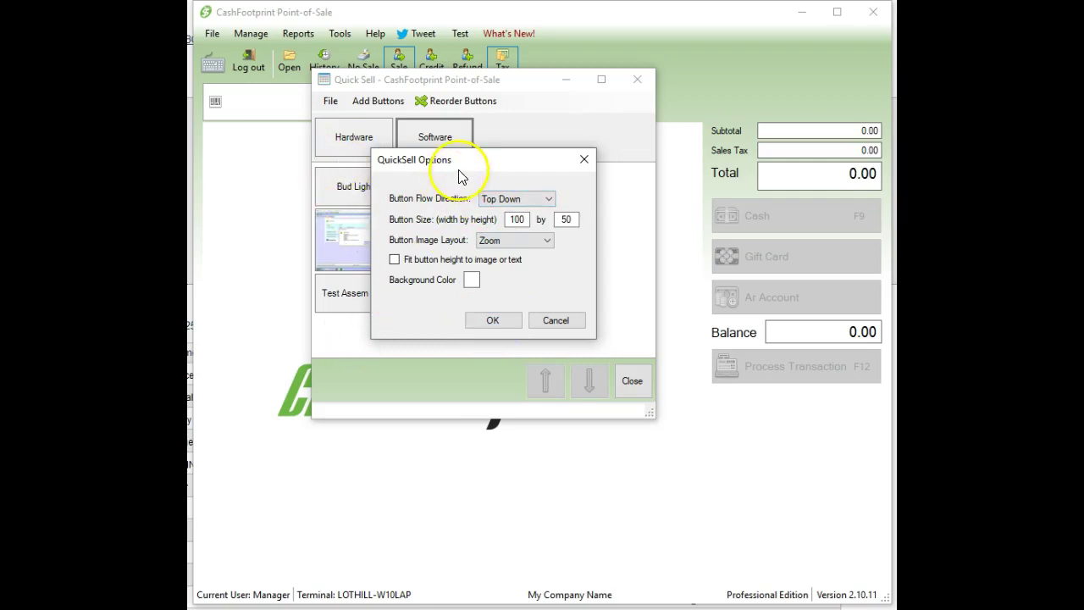
left_click(547, 200)
left_click(513, 224)
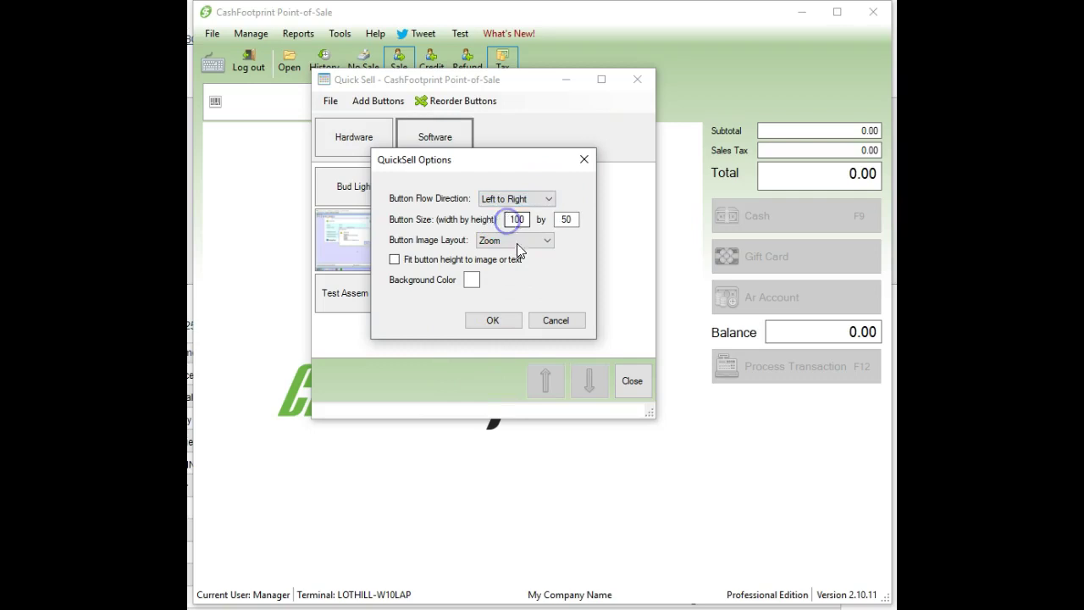
left_click(508, 322)
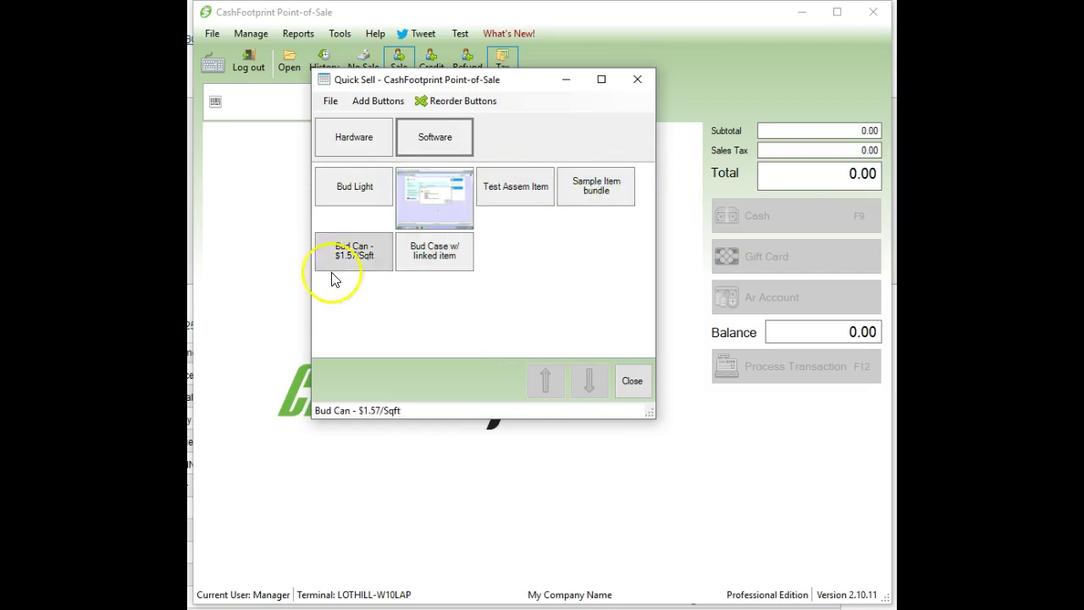
left_click_drag(650, 408, 777, 483)
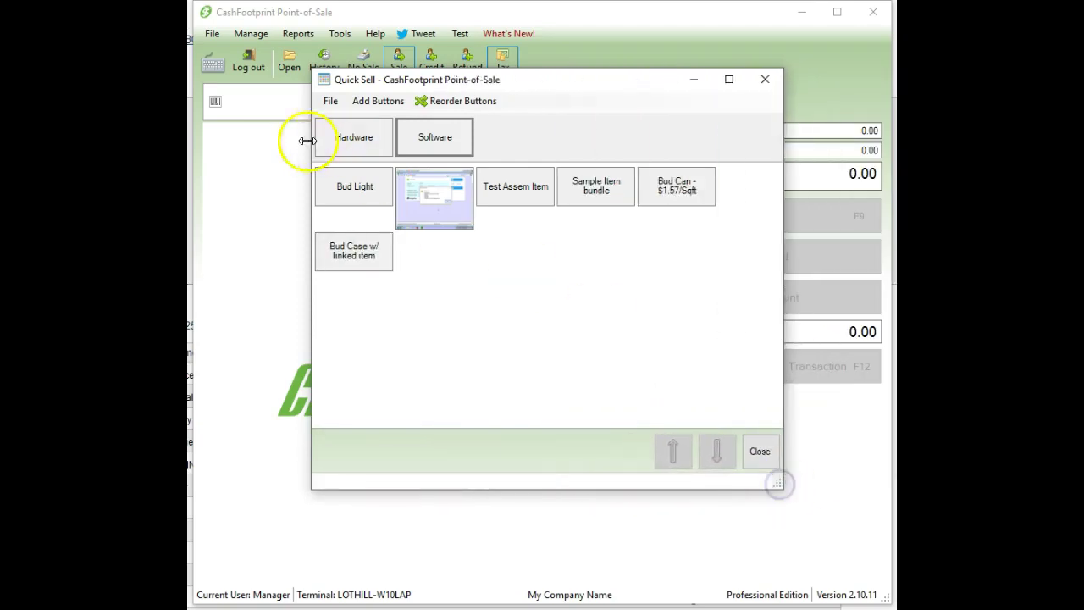
- Set button flow back to Top Down and shrink the window to fit
left_click(331, 101)
left_click(346, 137)
left_click(579, 235)
left_click(577, 249)
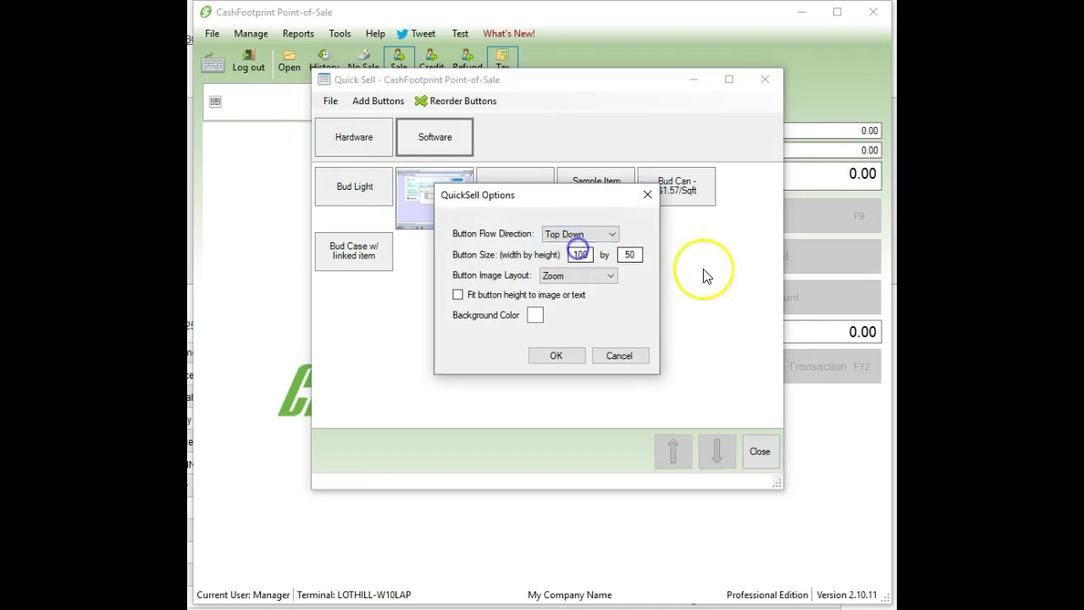
left_click(556, 355)
left_click_drag(770, 474, 672, 442)
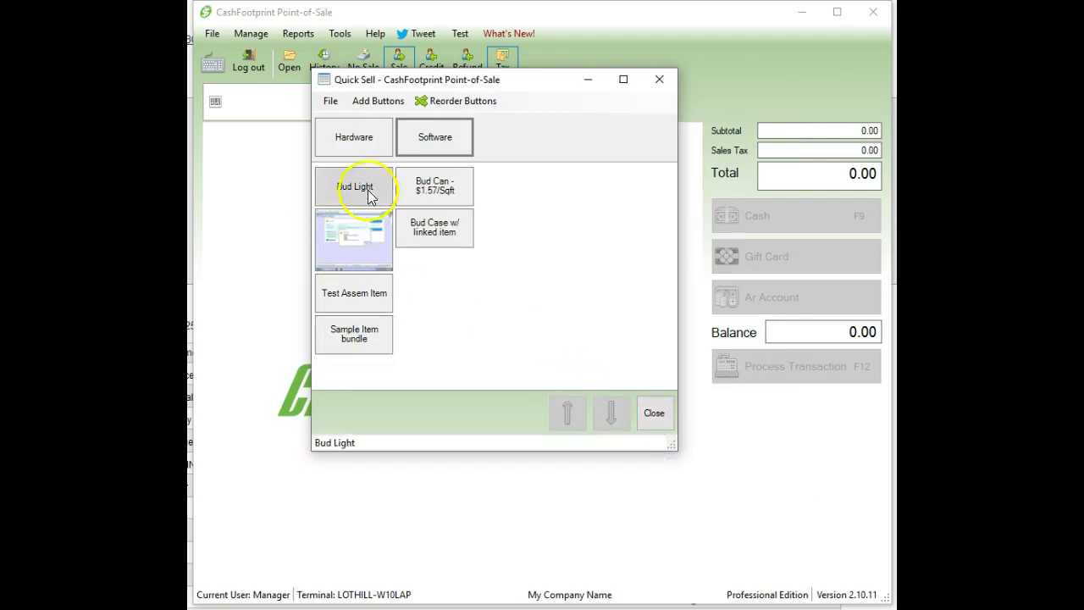
- Colour the Bud Light button orange
right_click(382, 219)
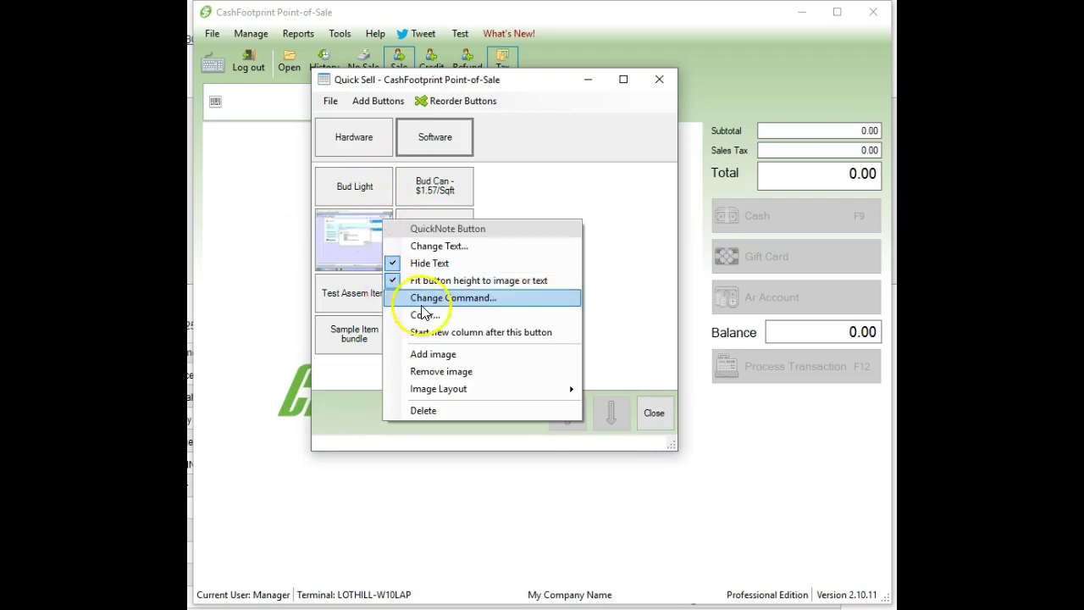
right_click(371, 187)
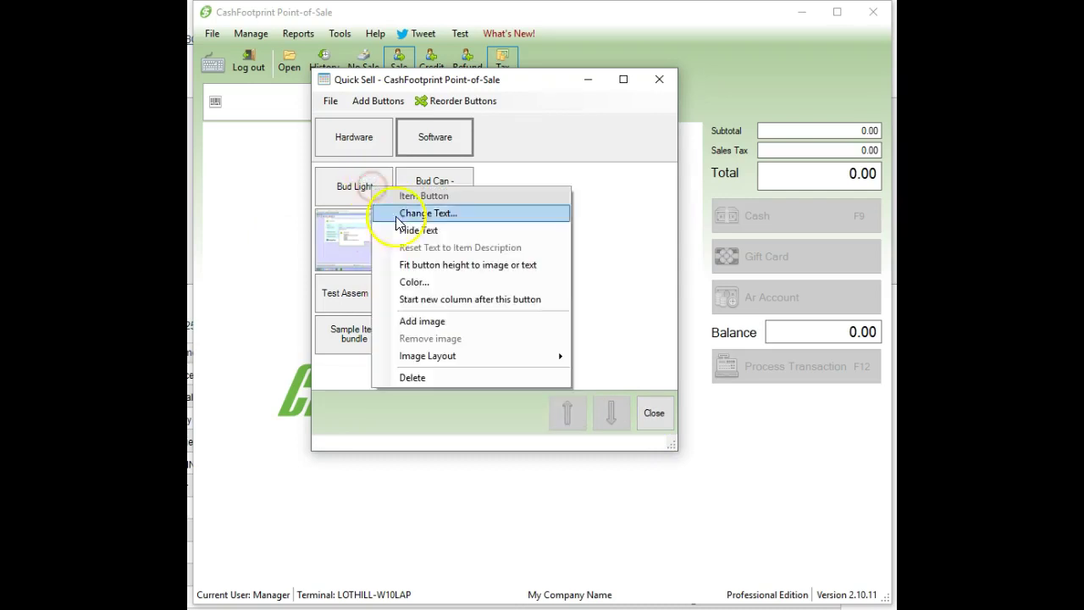
left_click(418, 285)
left_click(536, 99)
left_click(518, 257)
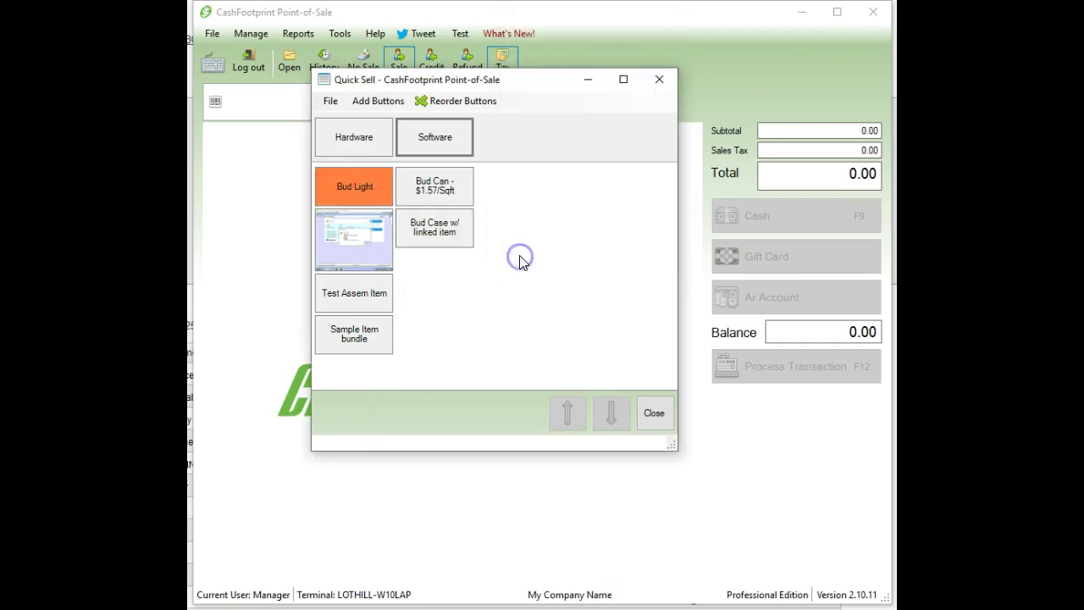
right_click(372, 192)
left_click(612, 176)
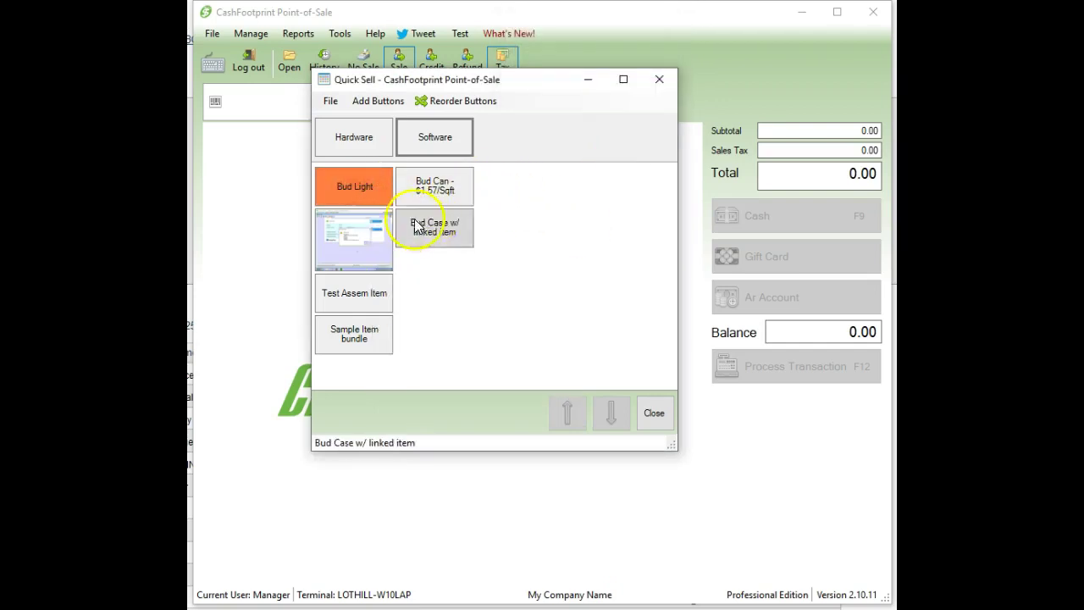
left_click(455, 140)
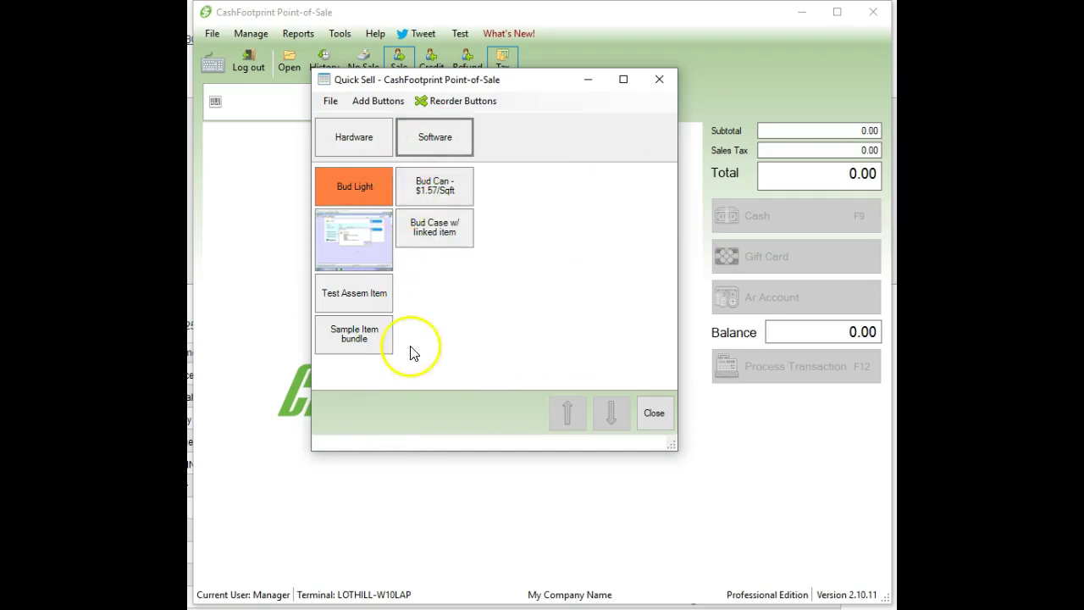
- Colour the Software group button orange to match Bud Light
right_click(429, 127)
left_click(467, 167)
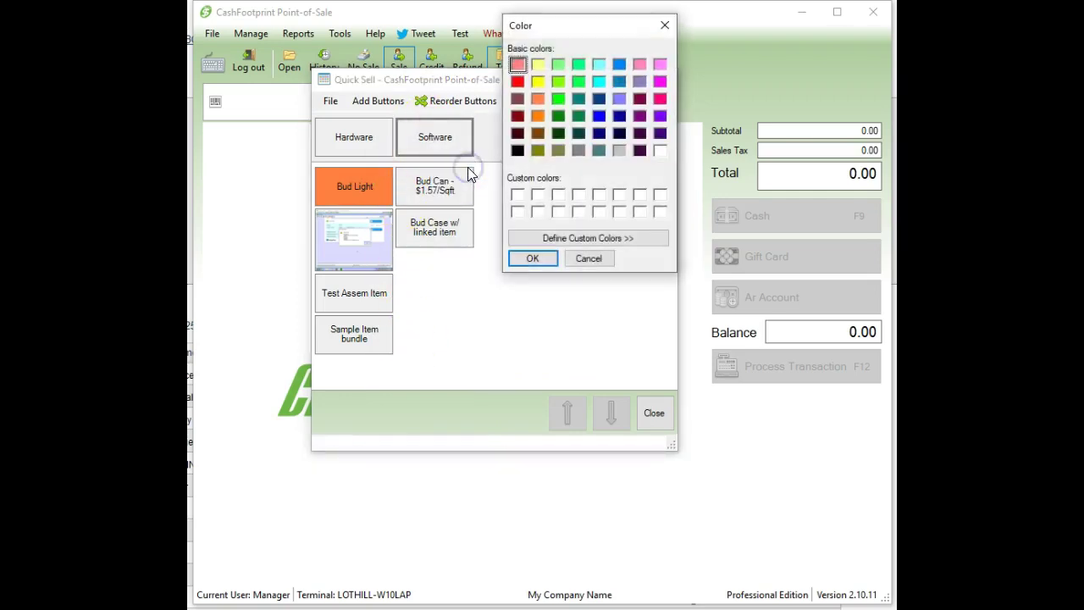
left_click(538, 99)
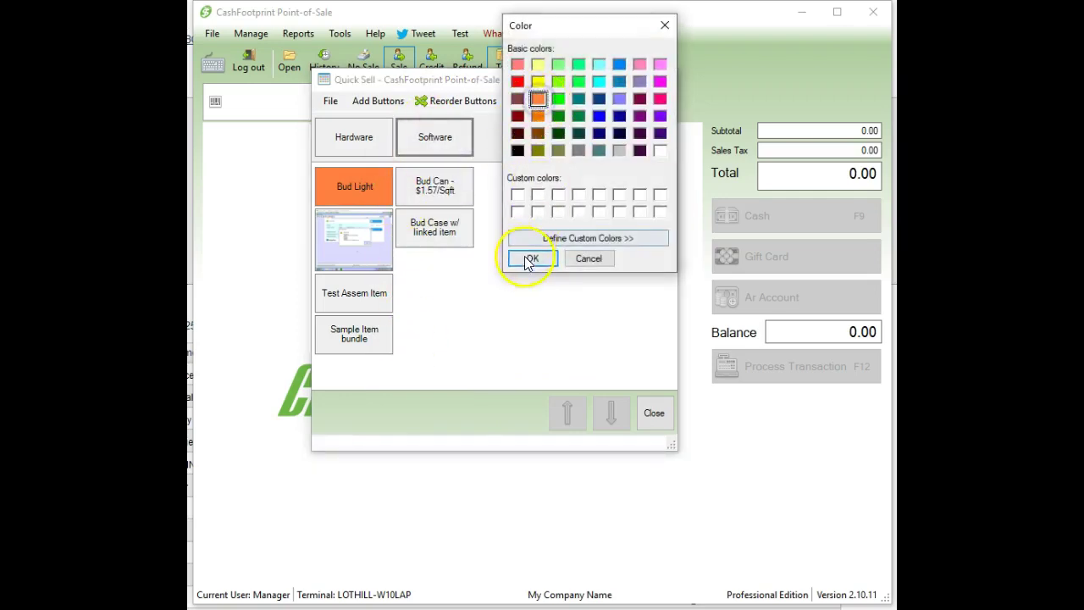
left_click(531, 258)
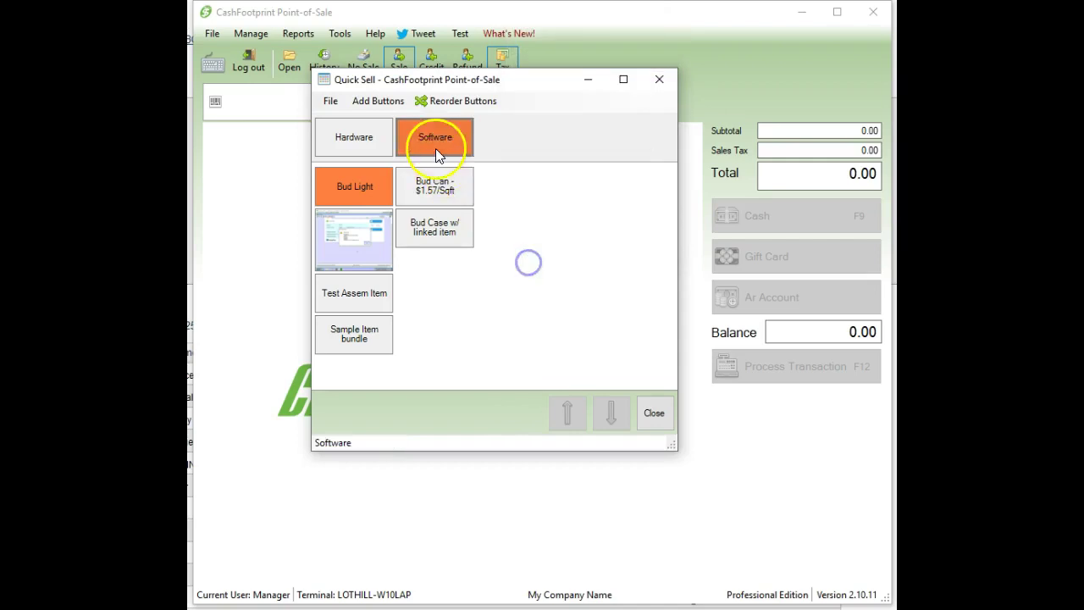
right_click(418, 201)
left_click(533, 181)
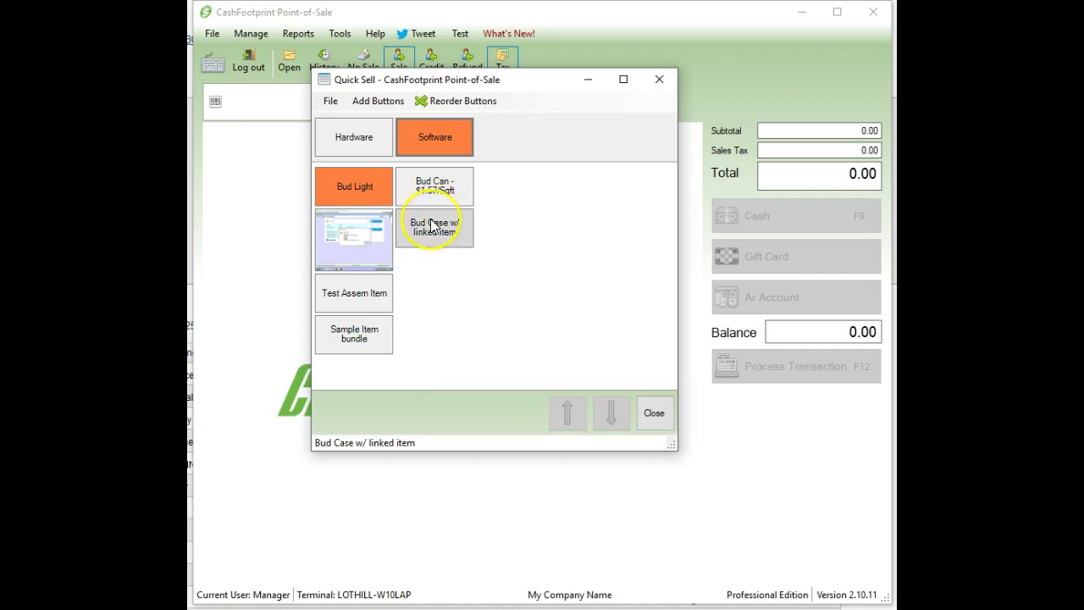
- Remove the picture from the note button and show its text label again
right_click(427, 192)
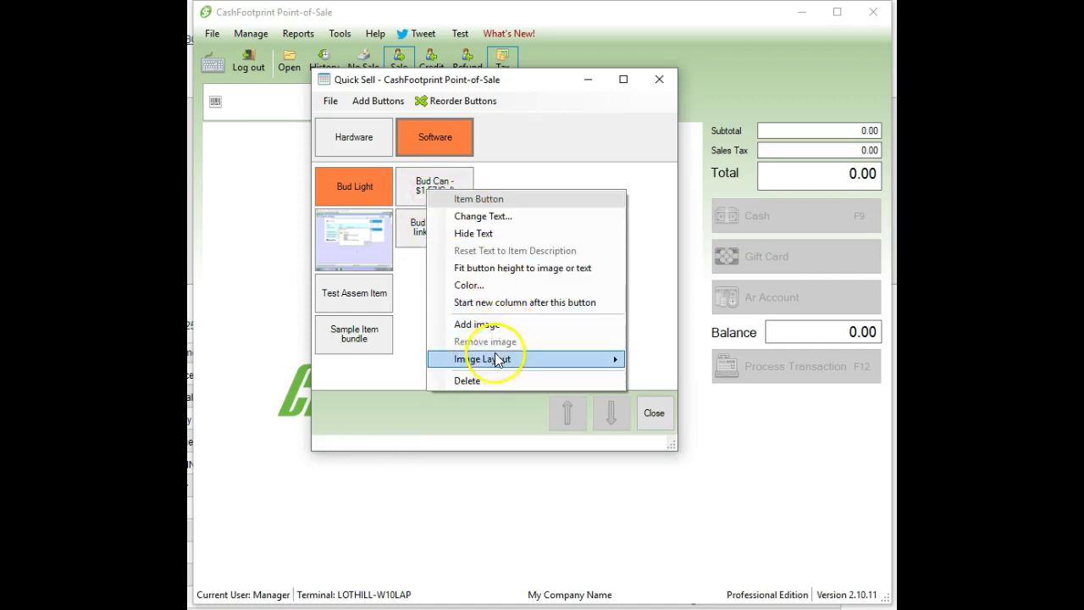
right_click(364, 237)
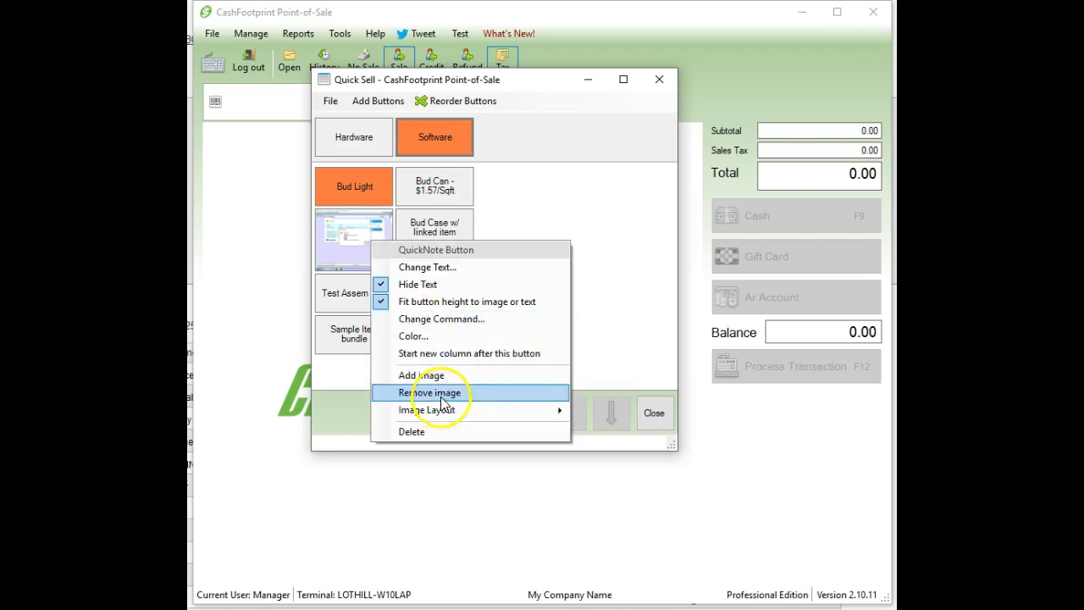
left_click(441, 395)
right_click(359, 226)
left_click(420, 264)
- Rename the note button from 'Test Note' to 'Sample Note'
right_click(377, 221)
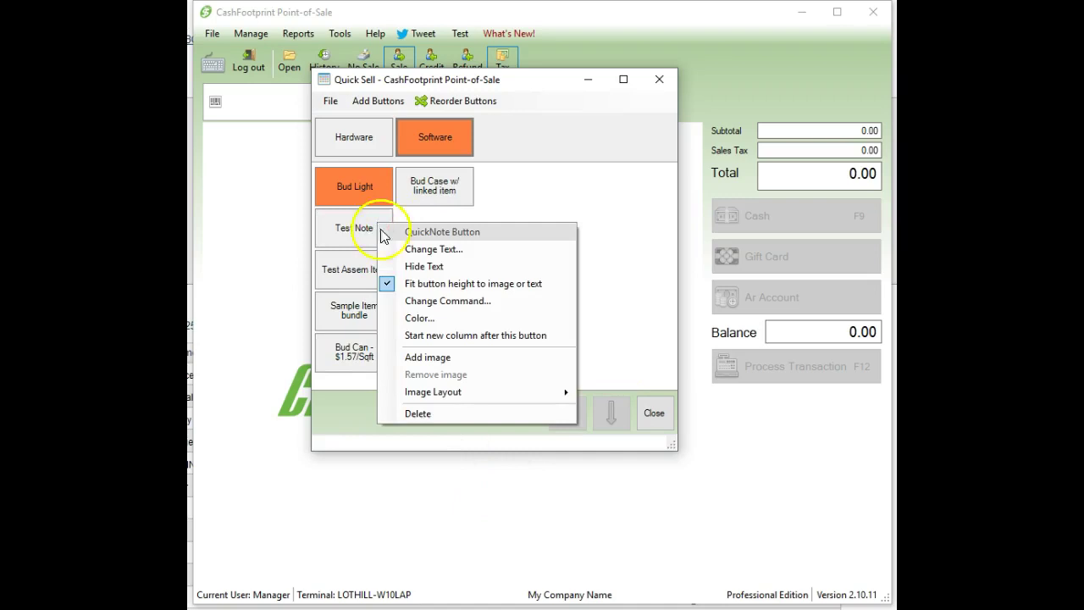
left_click(414, 248)
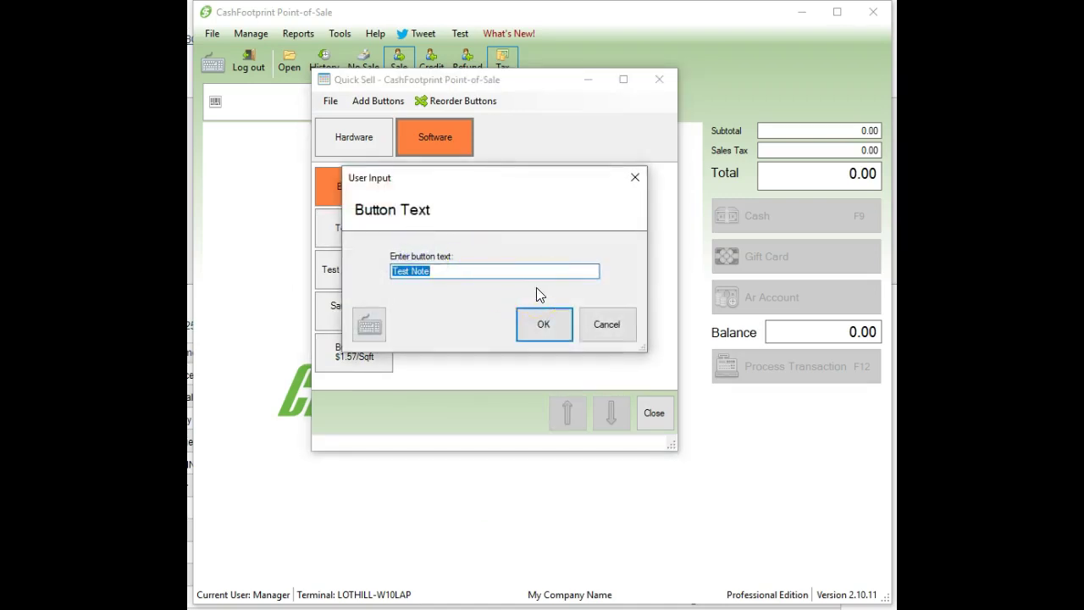
type("Sample")
key("Return")
right_click(350, 222)
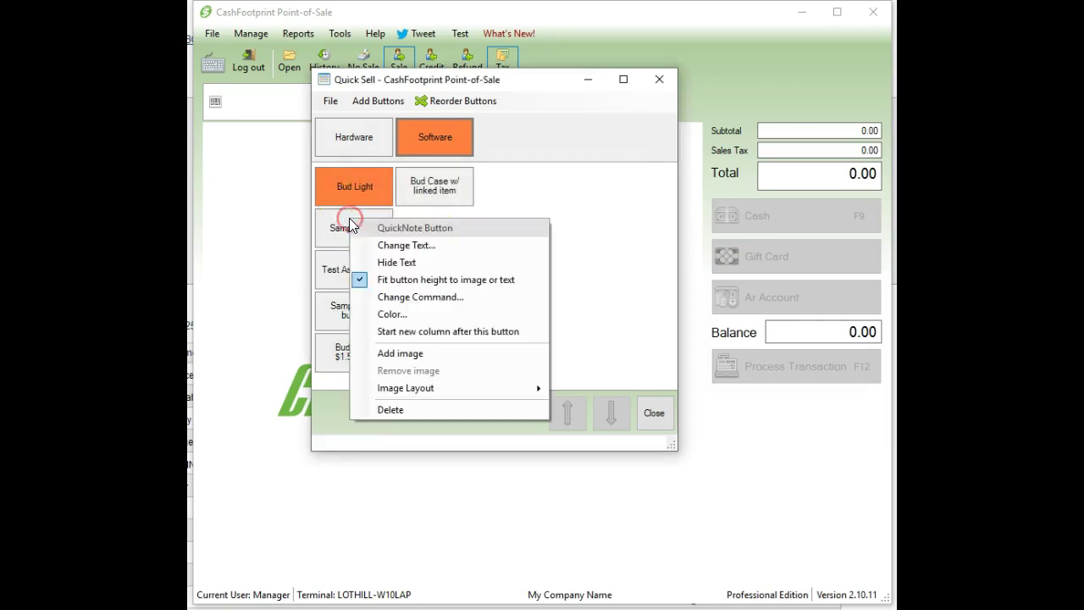
left_click(554, 209)
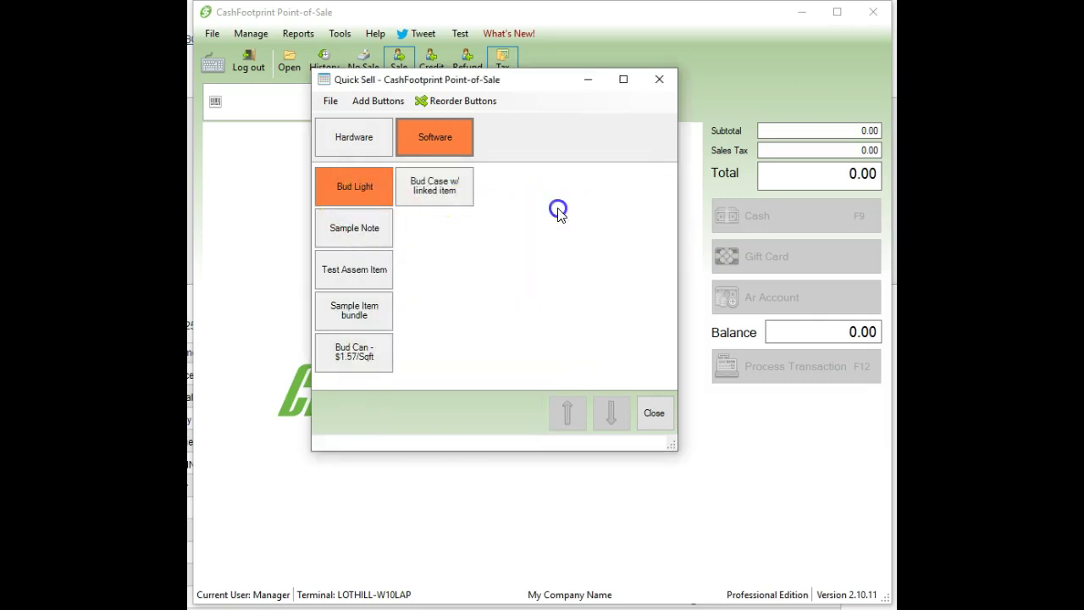
right_click(458, 187)
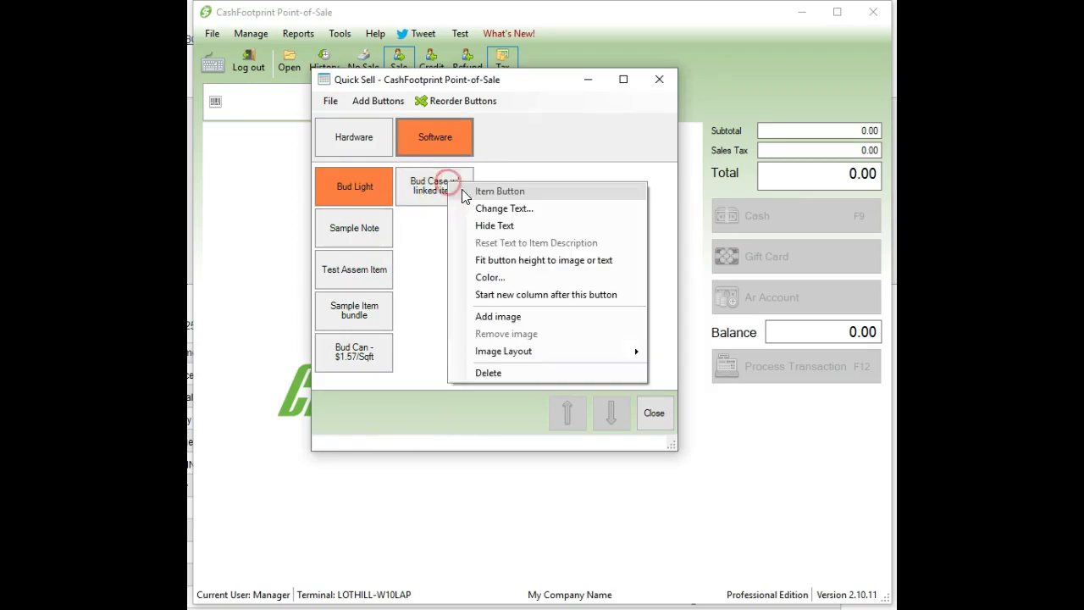
left_click(430, 227)
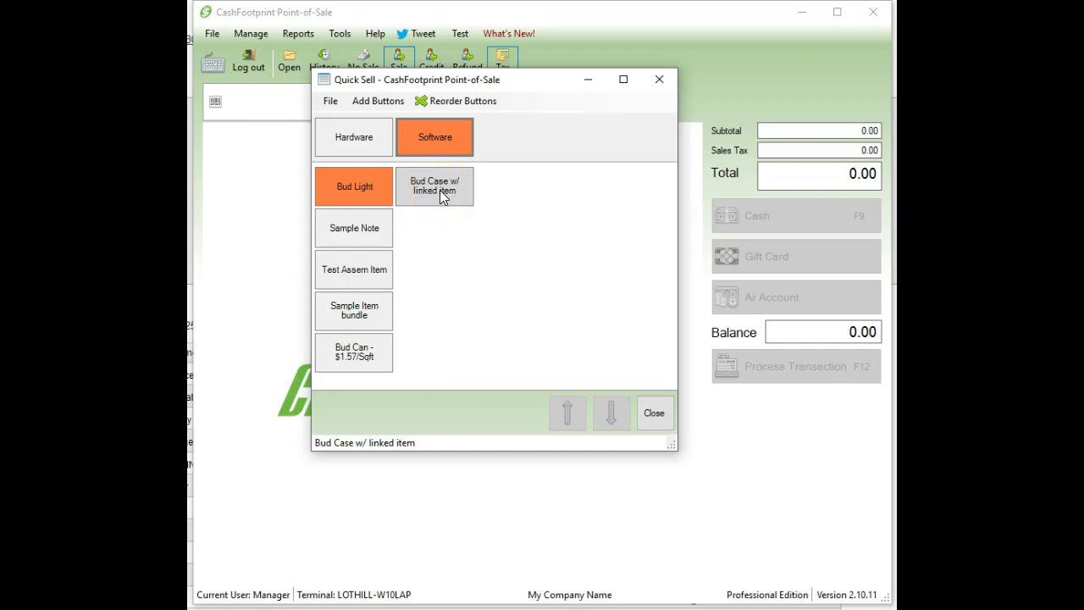
- Try a column break after Test Assem Item, widen the window, then remove the break
right_click(411, 181)
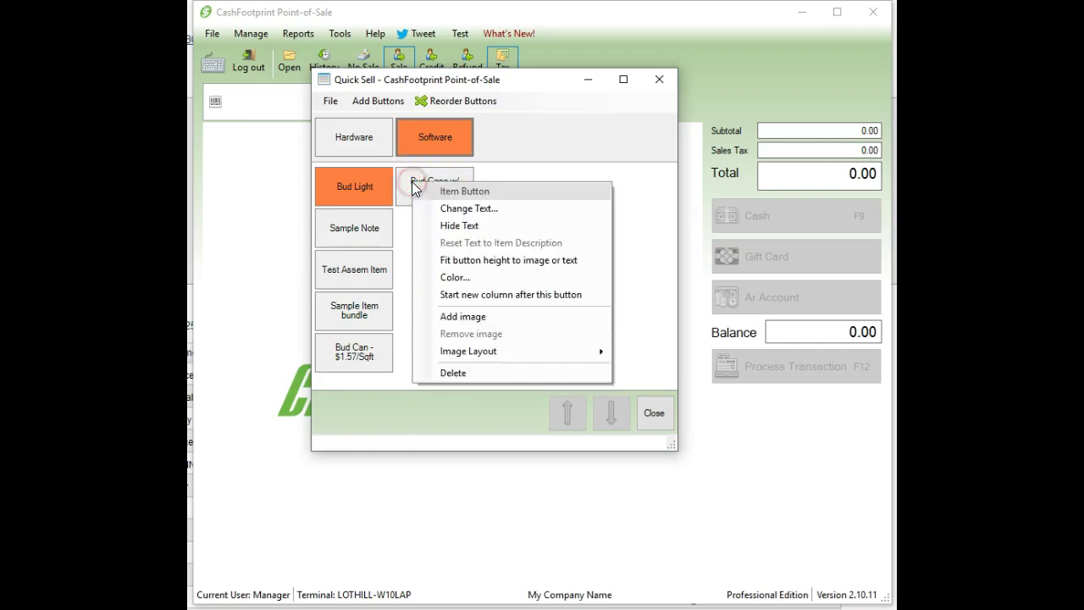
right_click(350, 272)
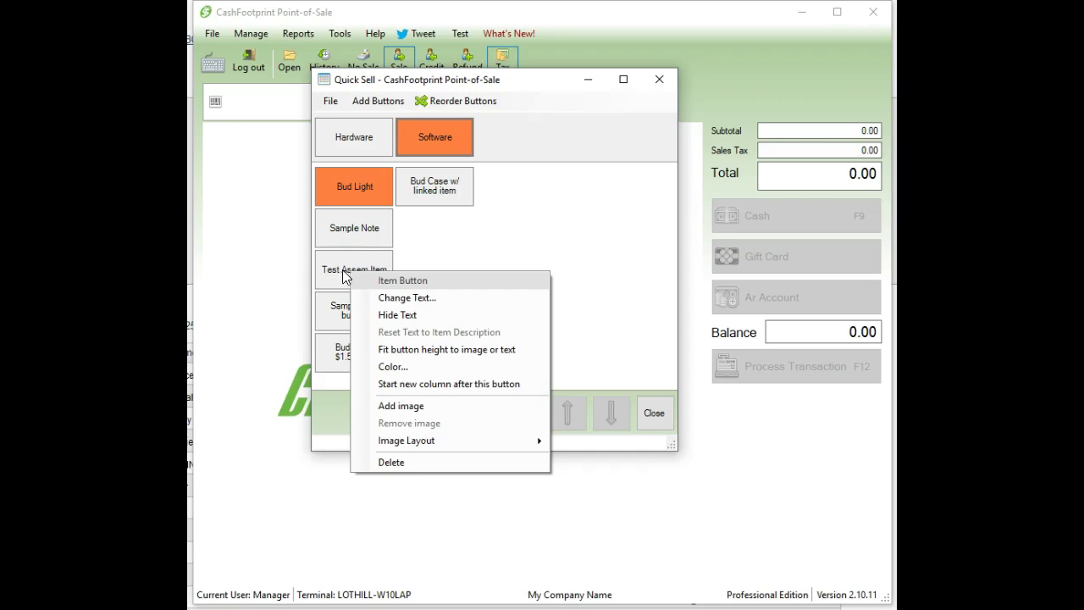
left_click(476, 386)
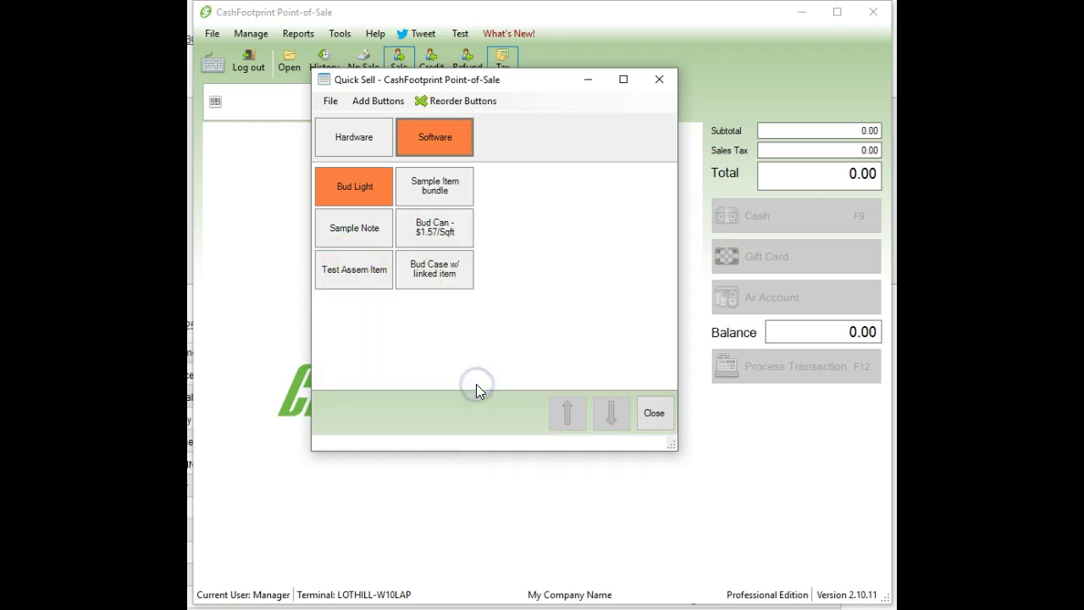
left_click_drag(669, 438, 796, 433)
right_click(359, 273)
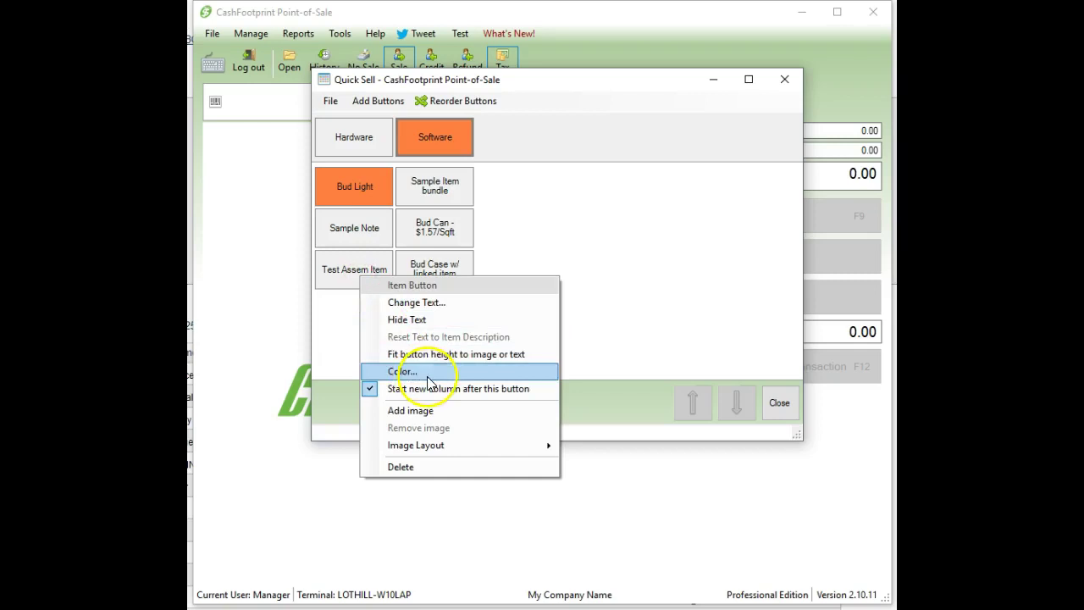
left_click(443, 388)
- Set a column break at Sample Item bundle and shorten the window into two three-button columns
right_click(357, 311)
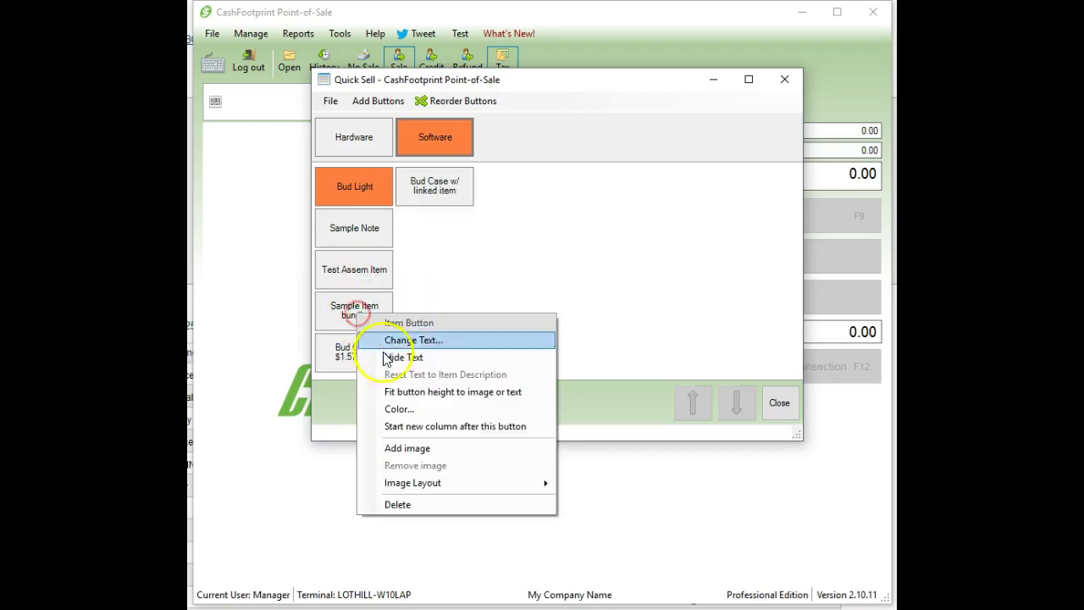
left_click(447, 426)
left_click_drag(796, 435, 798, 388)
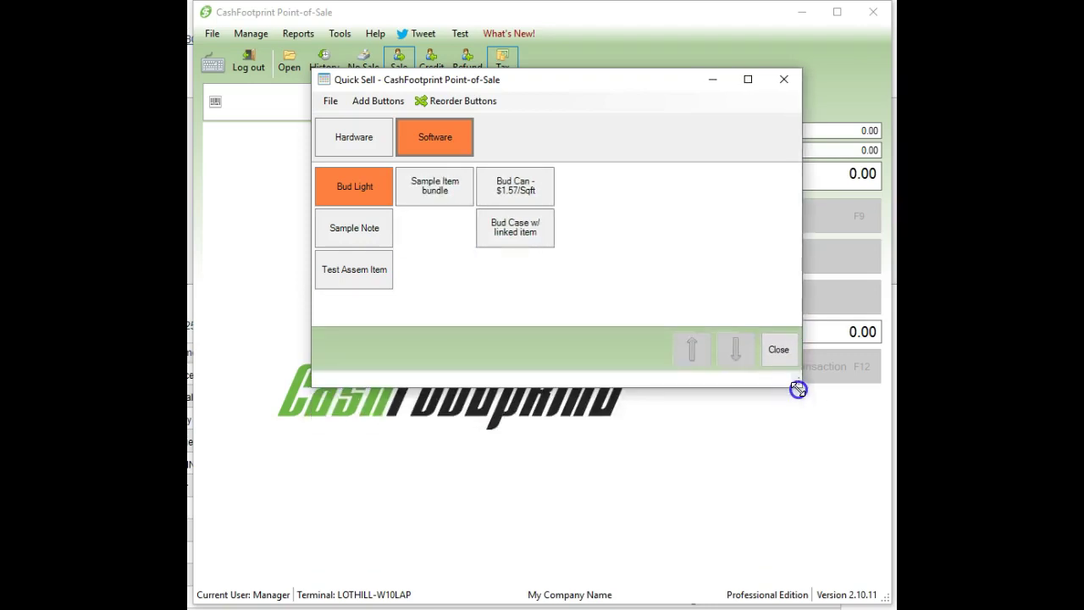
right_click(505, 237)
right_click(421, 188)
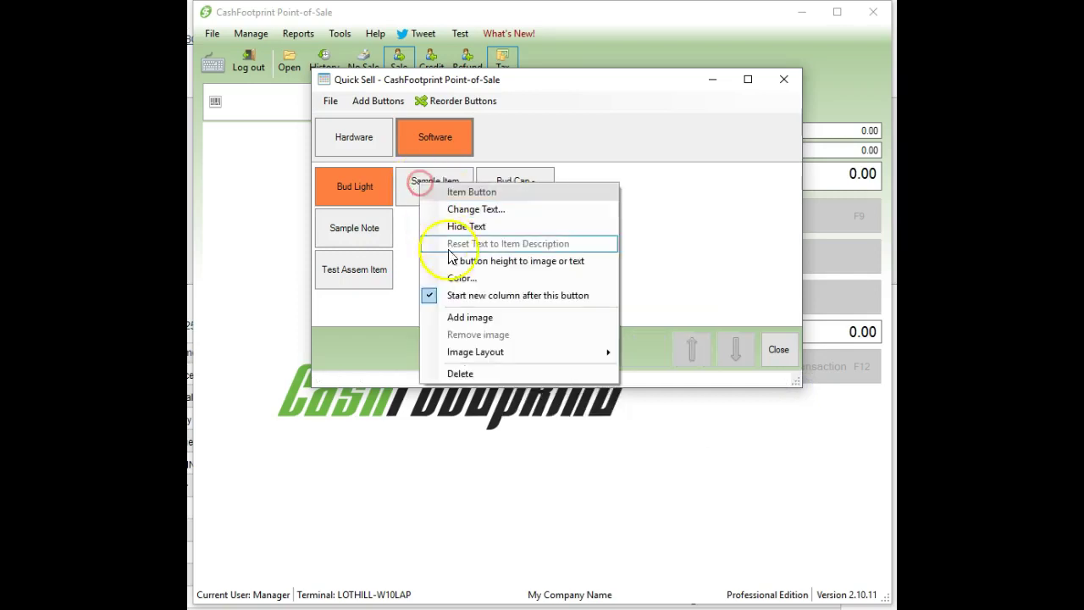
left_click(476, 293)
right_click(426, 183)
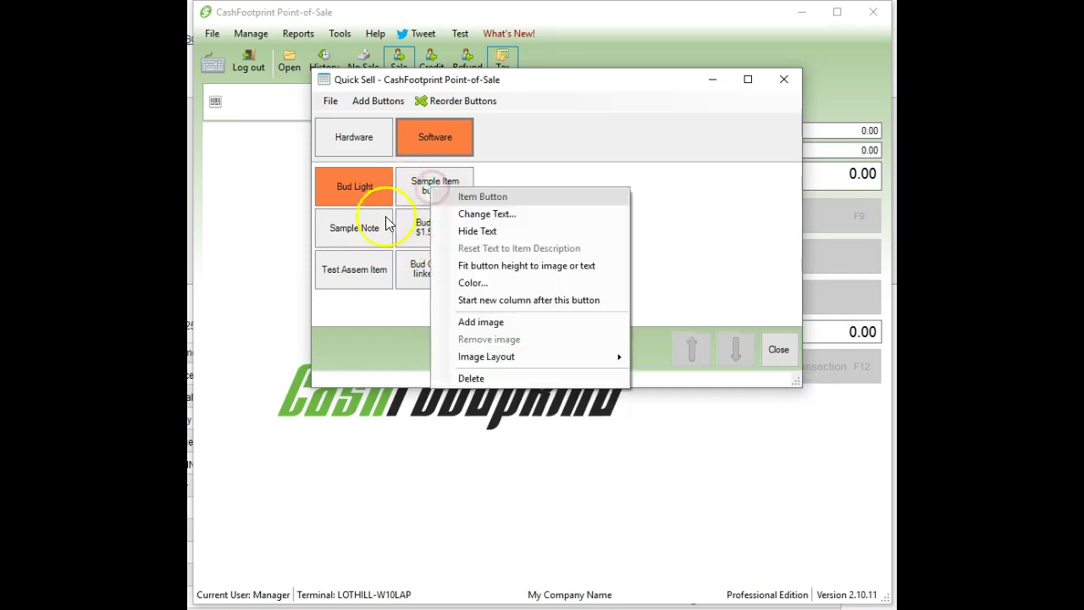
right_click(372, 229)
- Put pexels-photo-220453.jpg on the Sample Item bundle button and hide its text
right_click(414, 184)
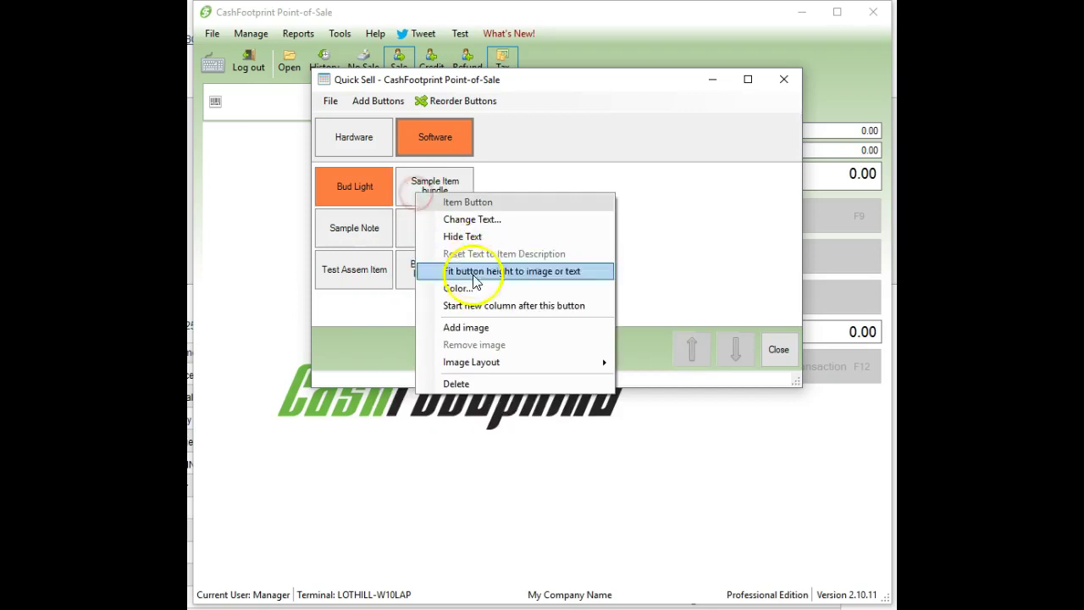
left_click(486, 328)
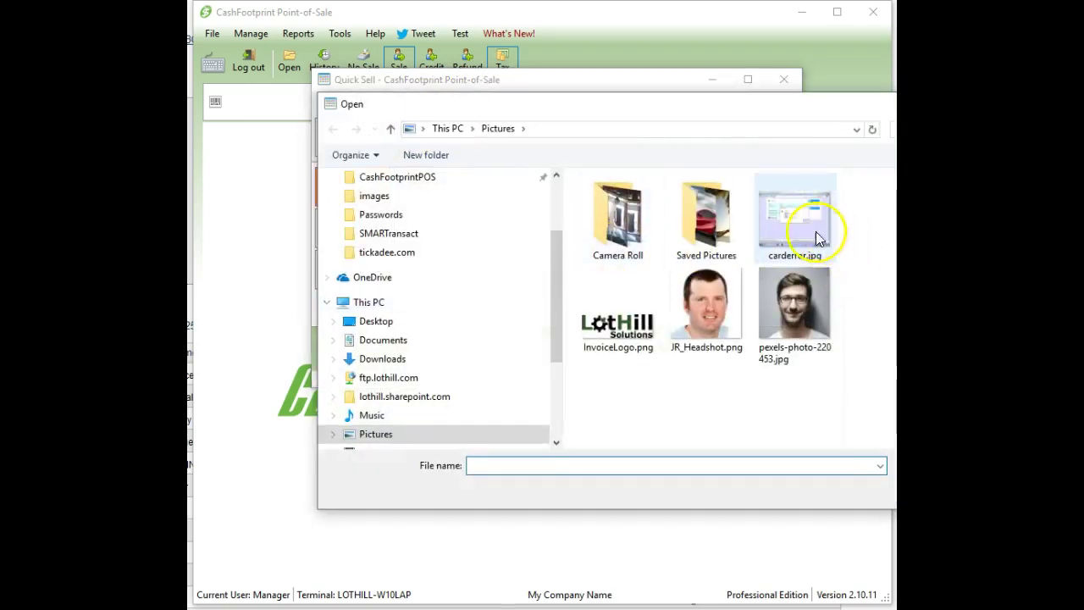
double_click(796, 302)
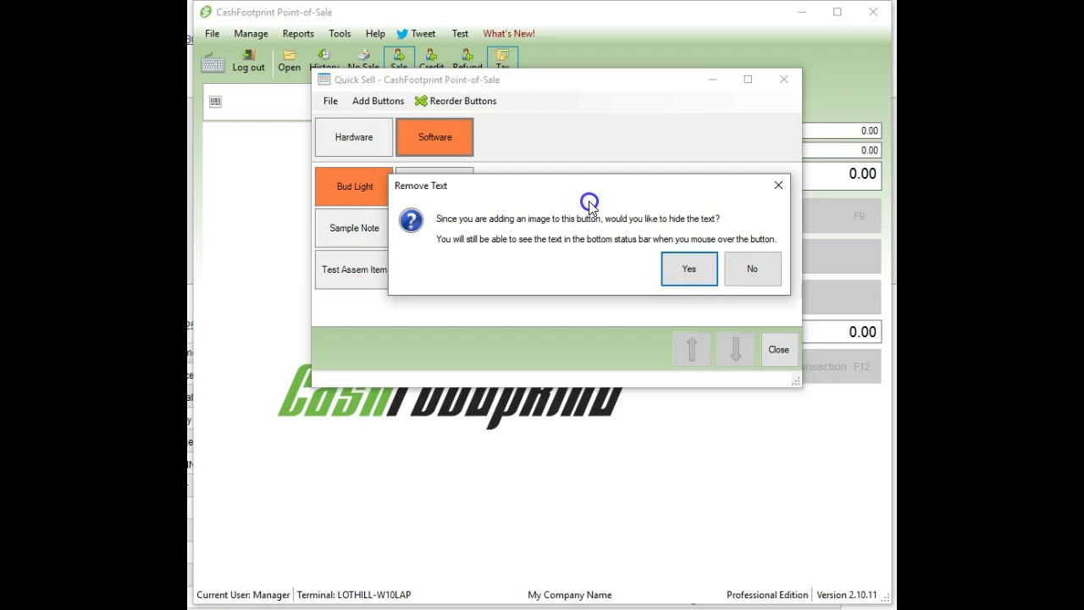
left_click(685, 275)
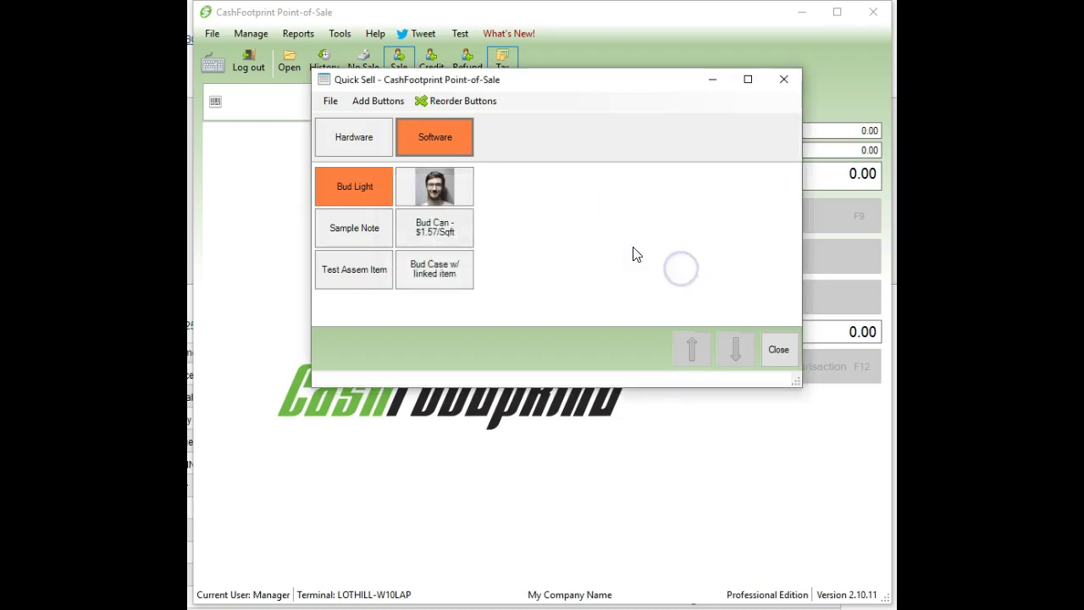
- Fit the button's height to the whole portrait photo
right_click(434, 193)
left_click(491, 271)
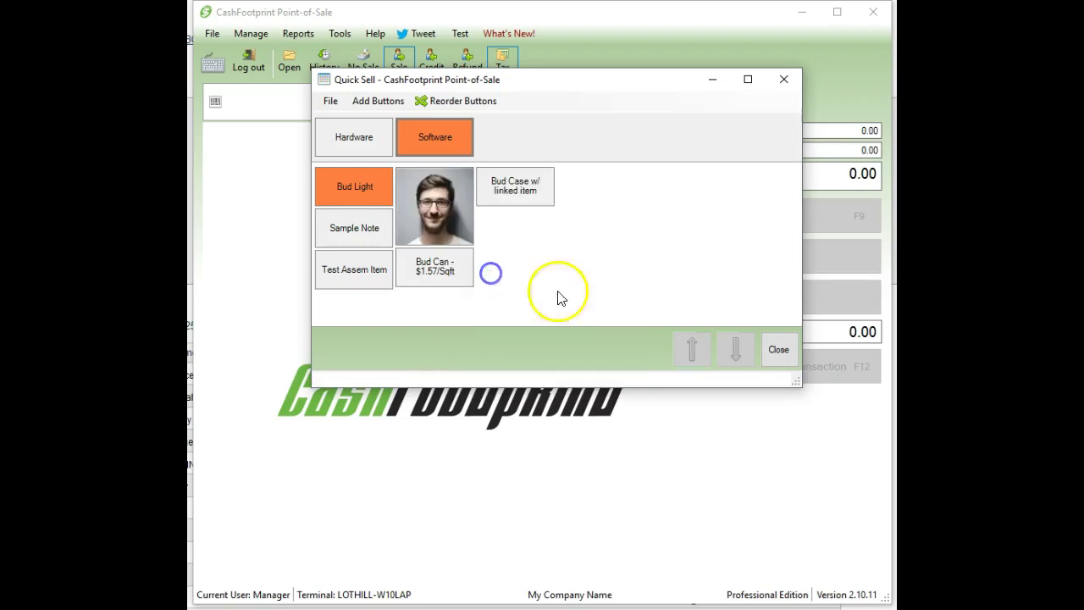
right_click(456, 228)
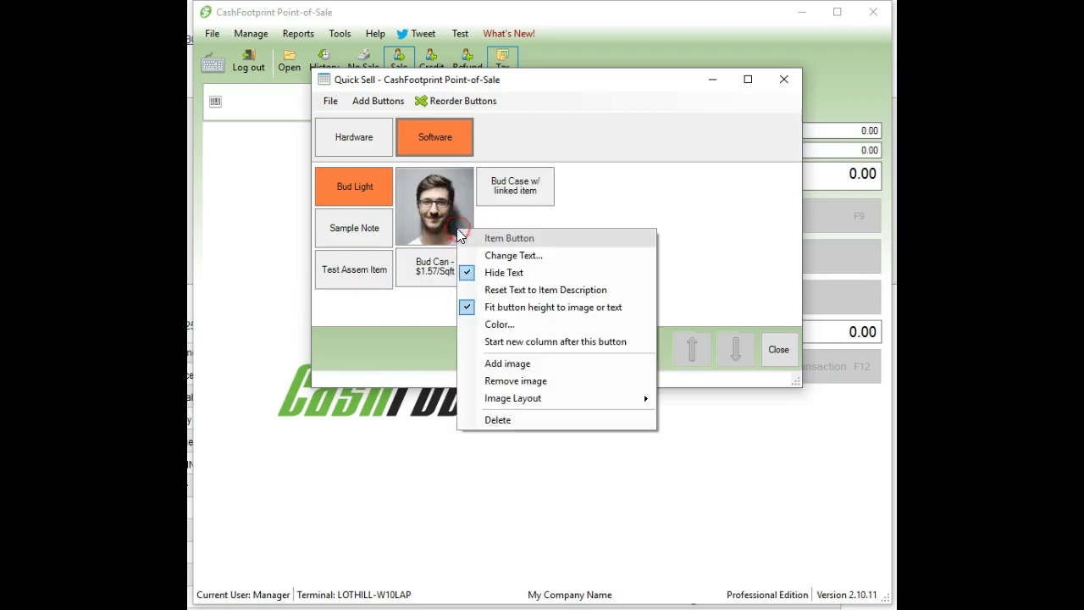
- Try the Center, Stretch and Zoom image layouts on the portrait photo button
mouse_move(542, 398)
left_click(683, 402)
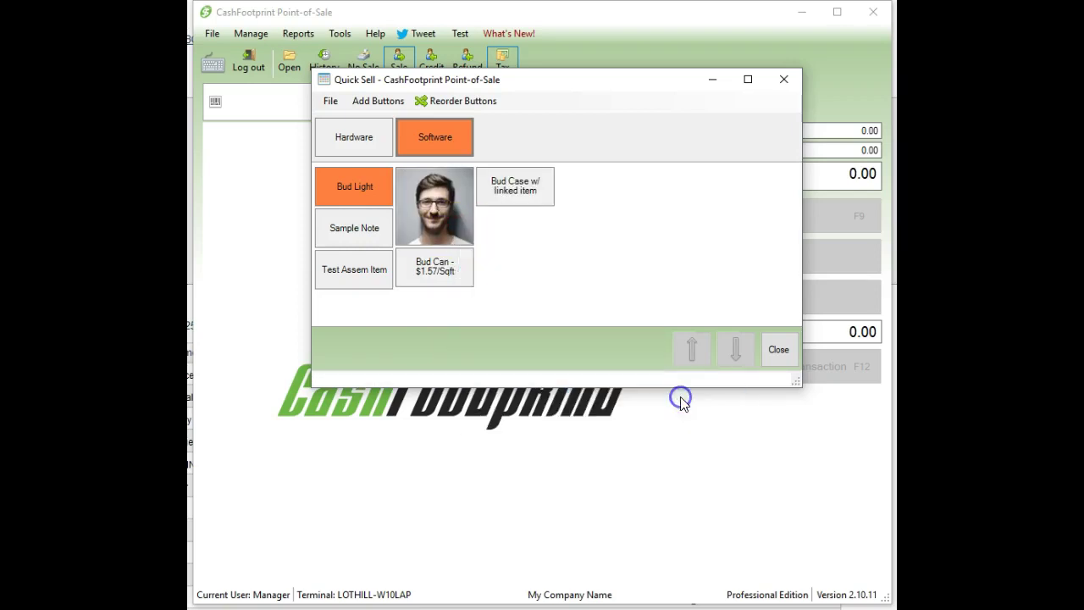
right_click(441, 220)
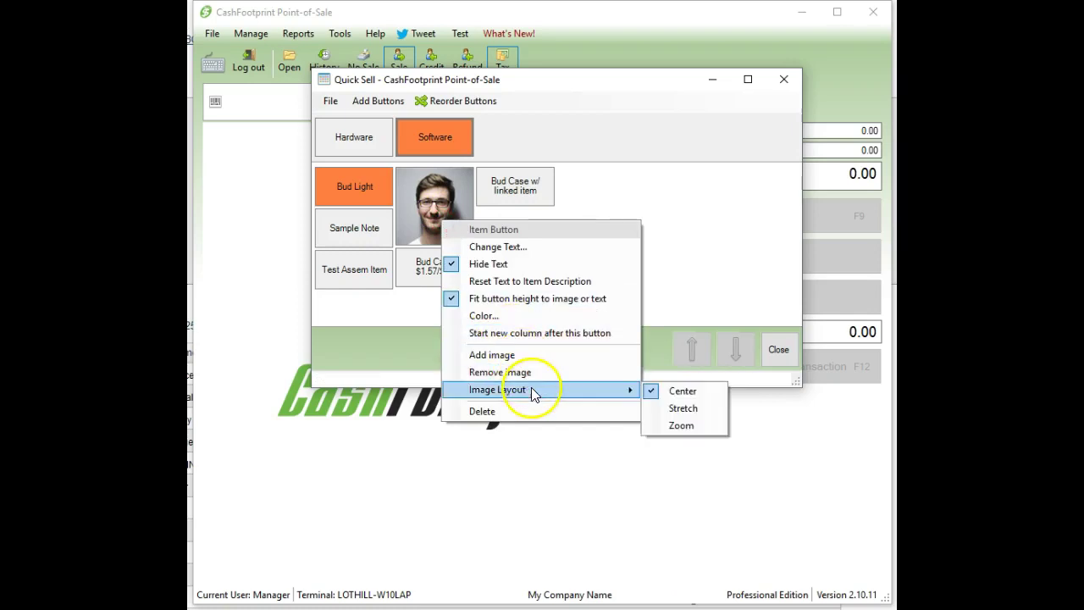
left_click(683, 408)
right_click(453, 218)
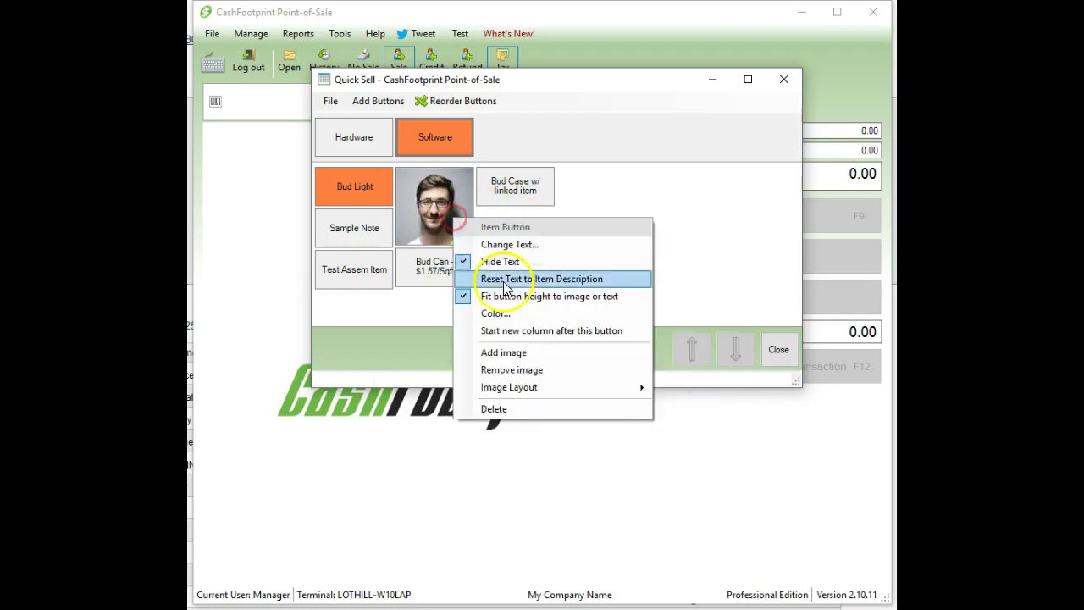
mouse_move(546, 399)
left_click(707, 423)
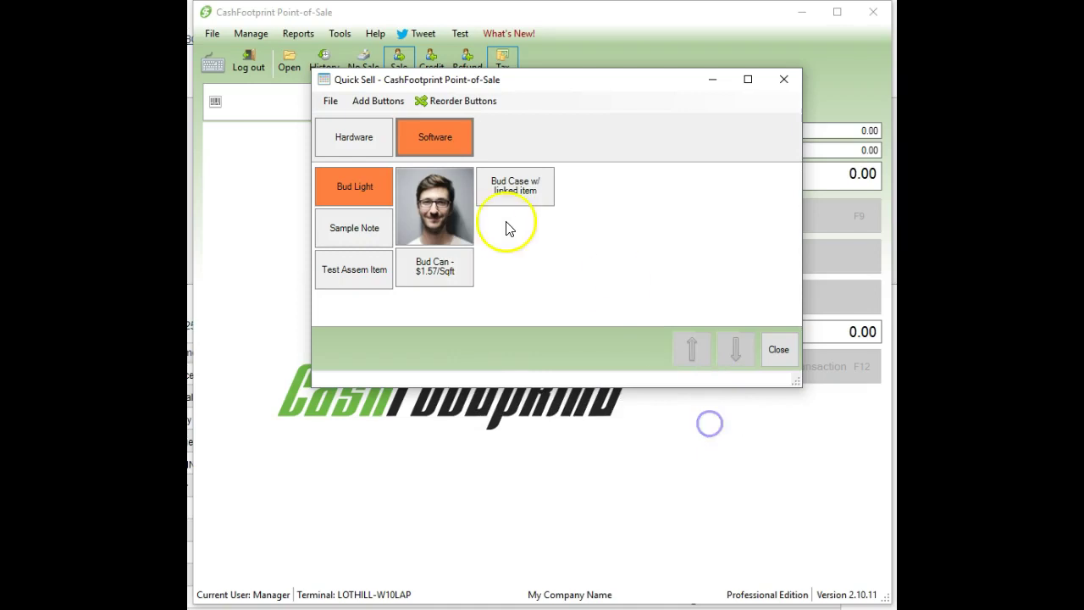
- Remove the portrait photo and add n-06-1440x630.jpg from Saved Pictures instead
right_click(433, 219)
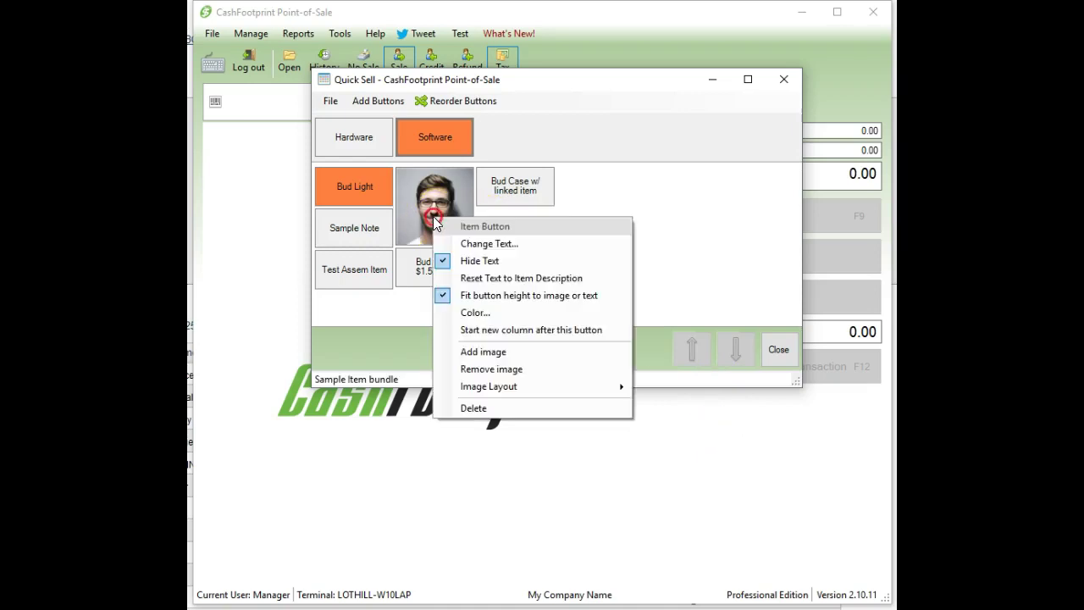
left_click(493, 370)
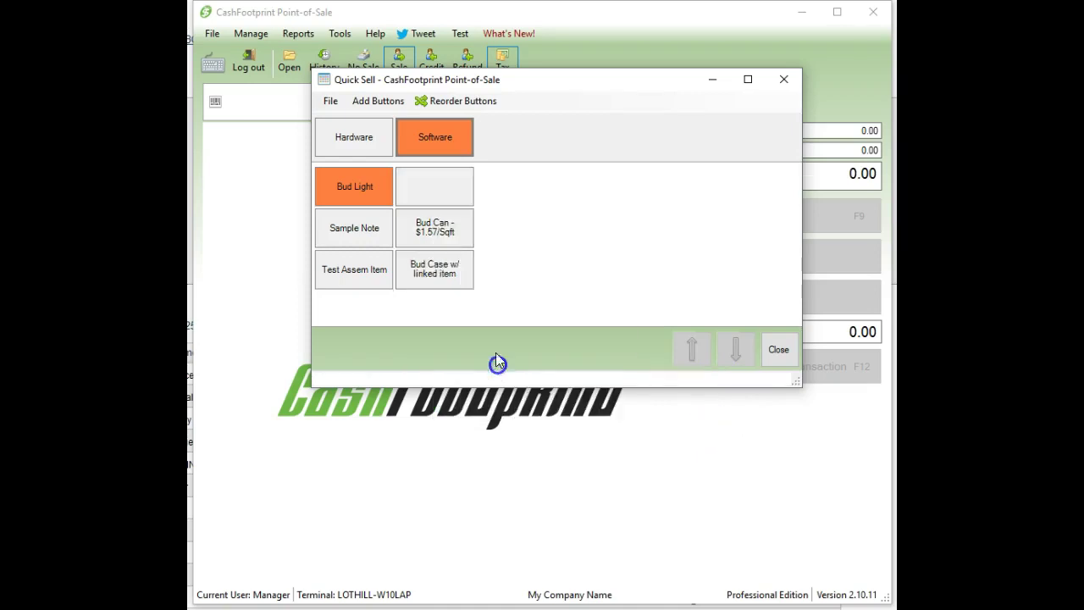
right_click(440, 180)
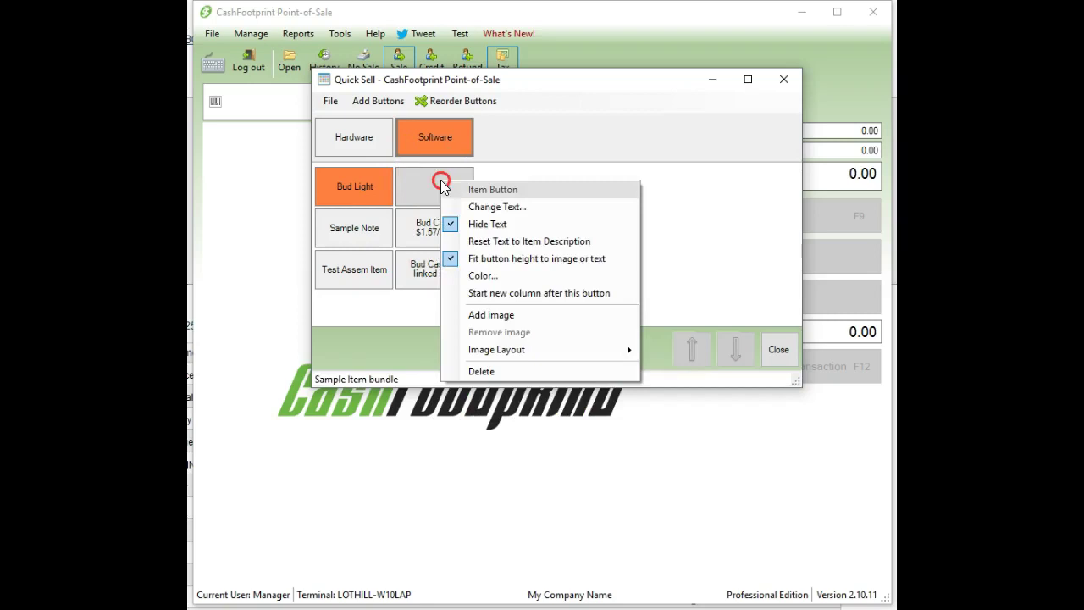
left_click(489, 311)
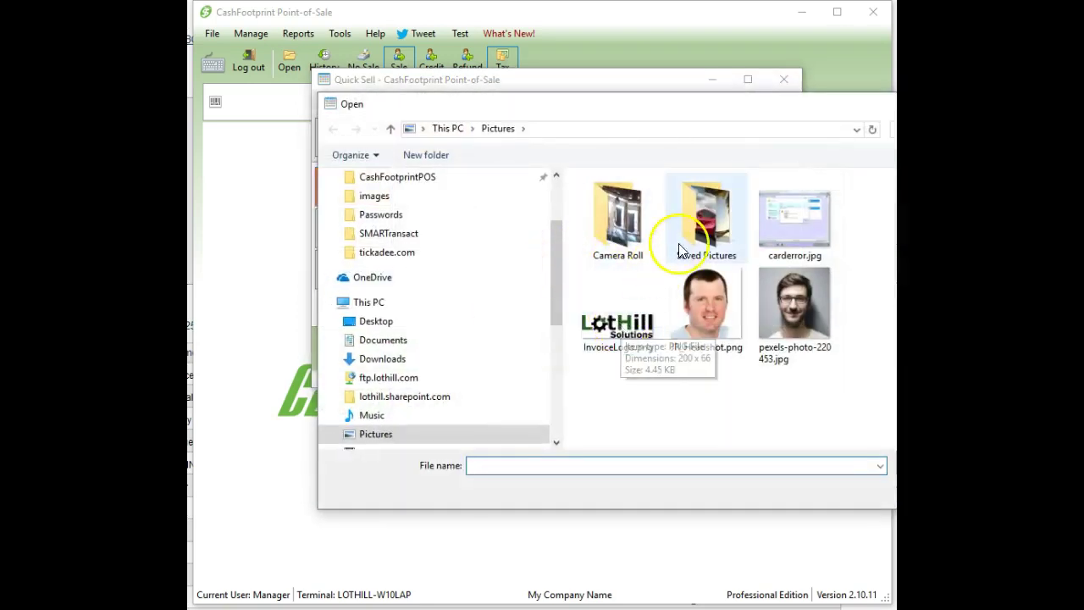
double_click(682, 238)
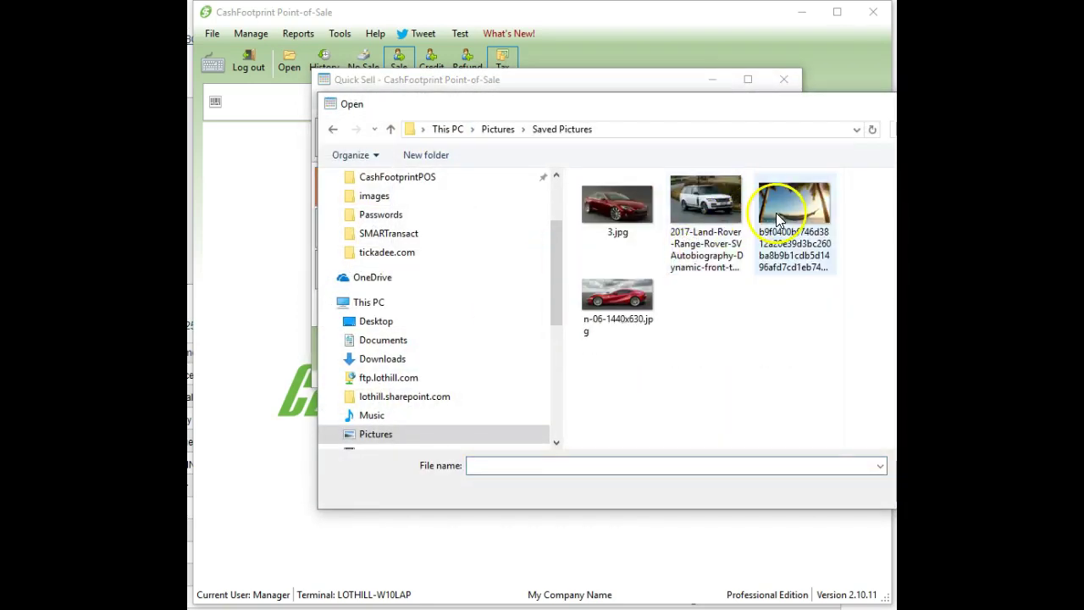
double_click(622, 304)
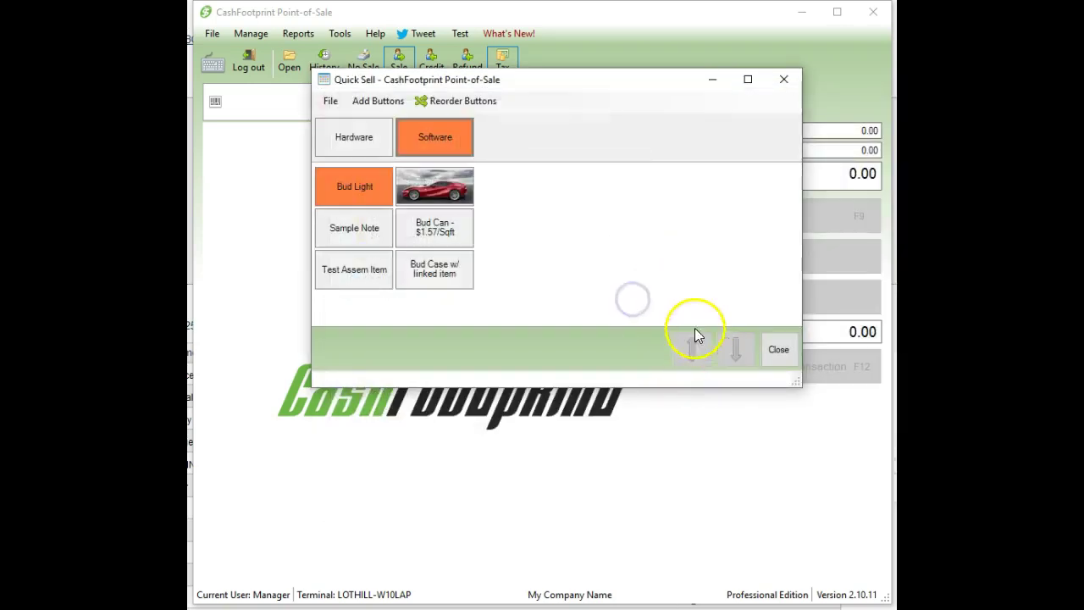
- Cycle the red car picture through the Center, Stretch and Zoom image layouts
right_click(444, 187)
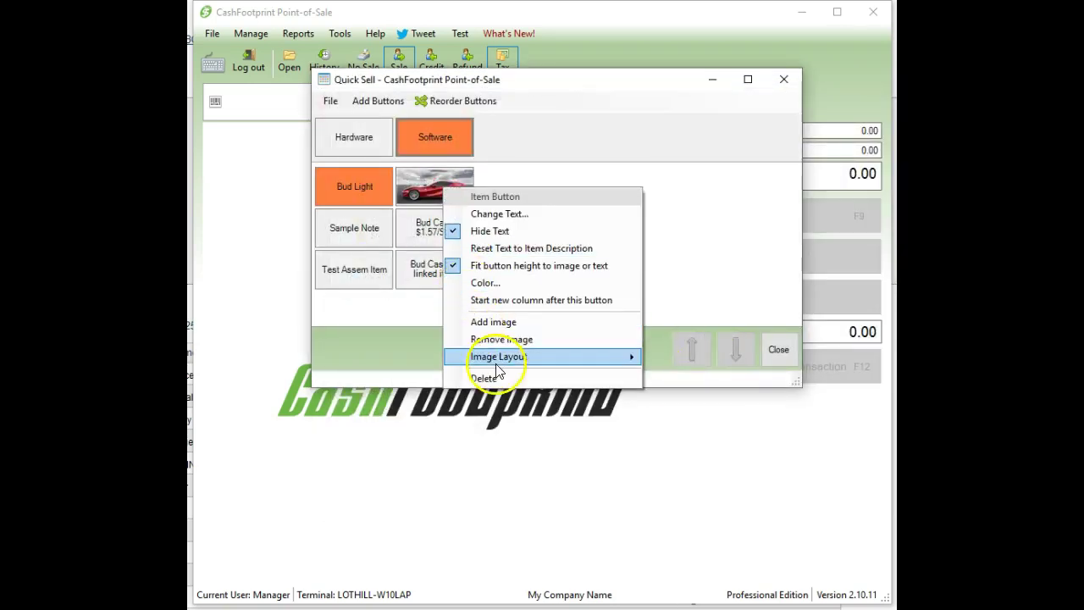
mouse_move(615, 366)
left_click(669, 359)
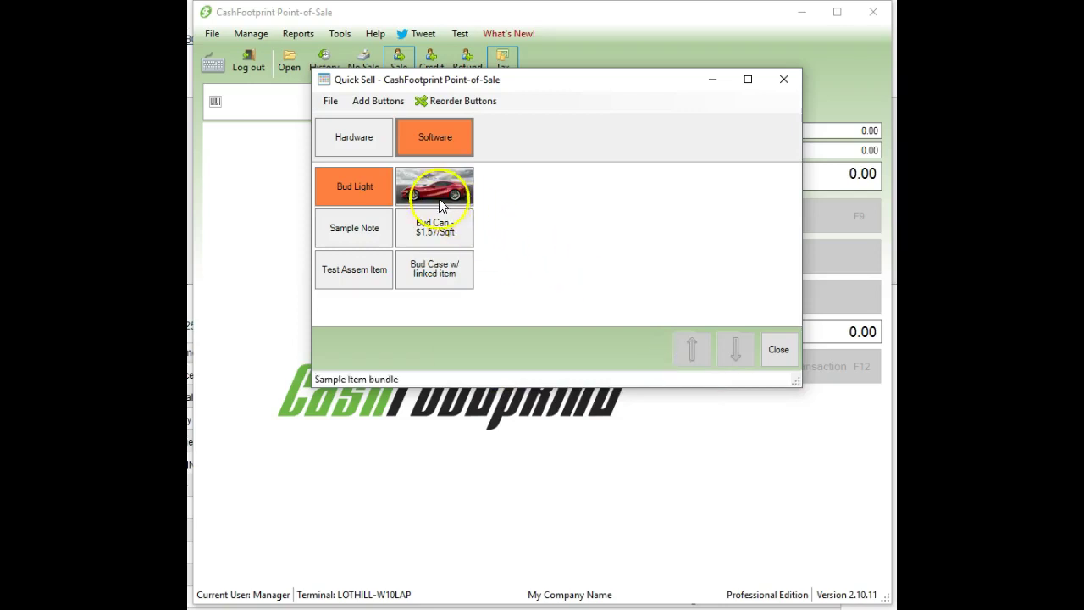
right_click(435, 192)
mouse_move(516, 356)
left_click(687, 372)
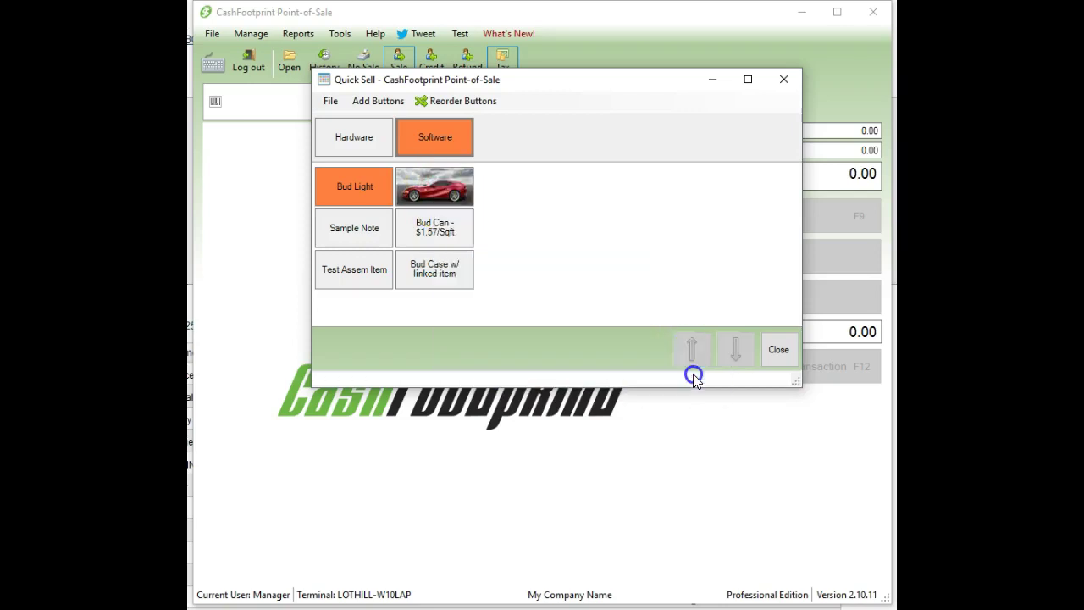
right_click(469, 200)
mouse_move(550, 360)
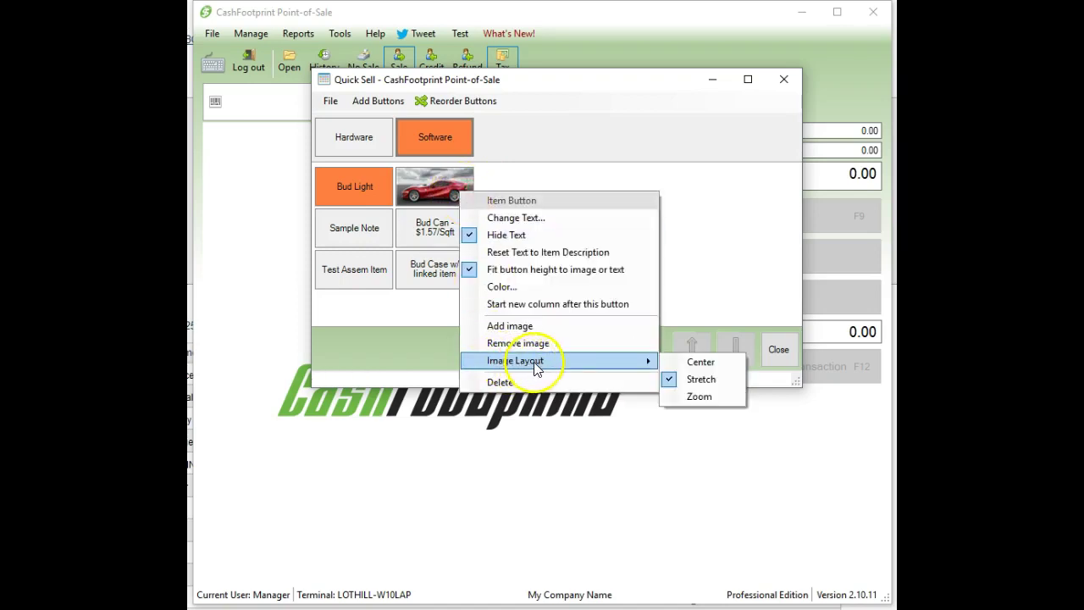
left_click(697, 396)
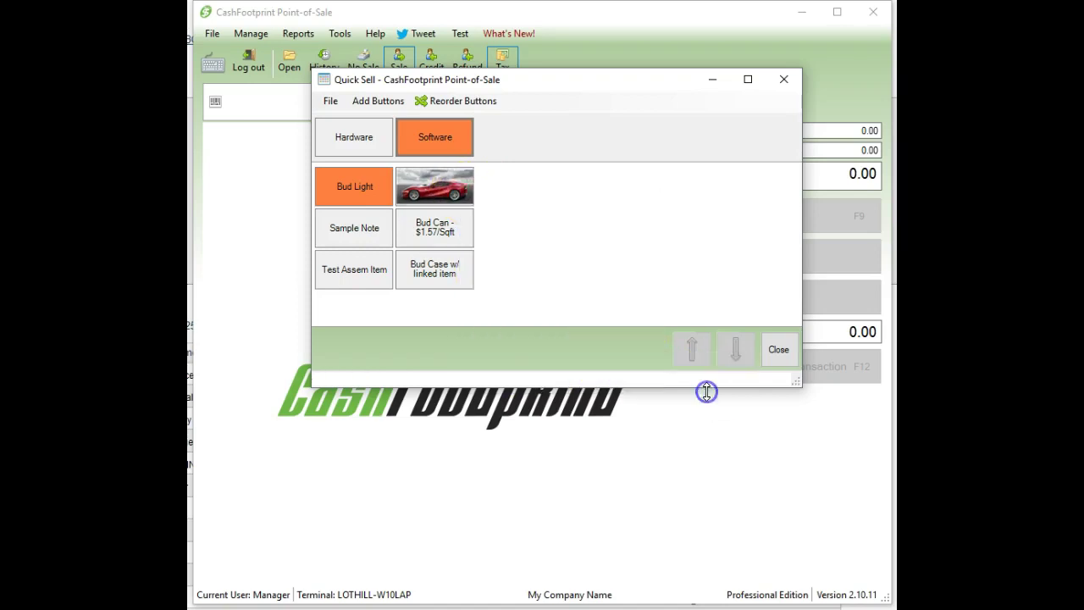
right_click(447, 199)
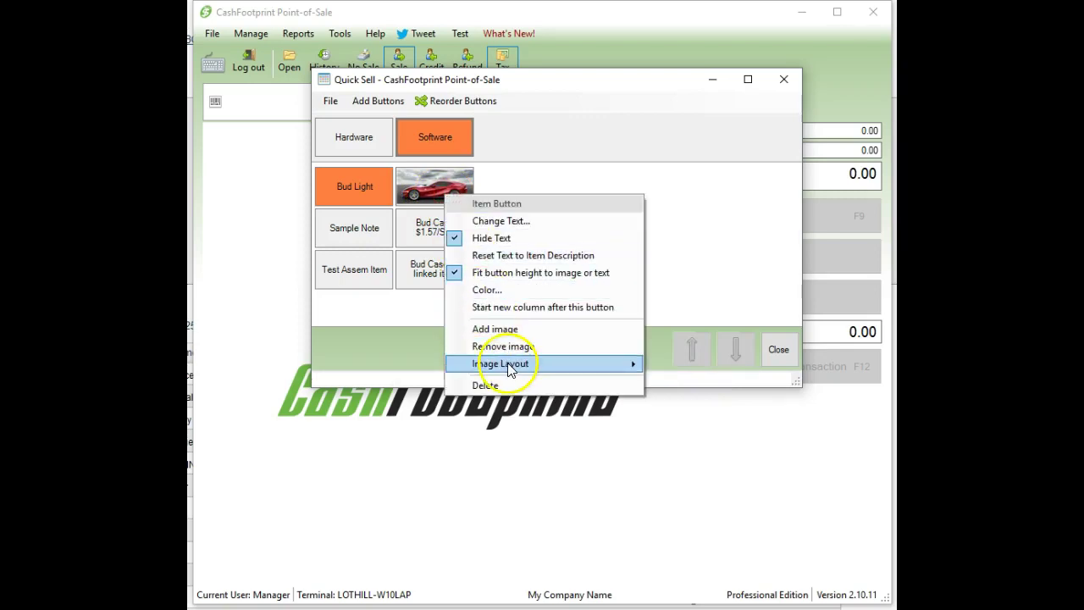
mouse_move(511, 370)
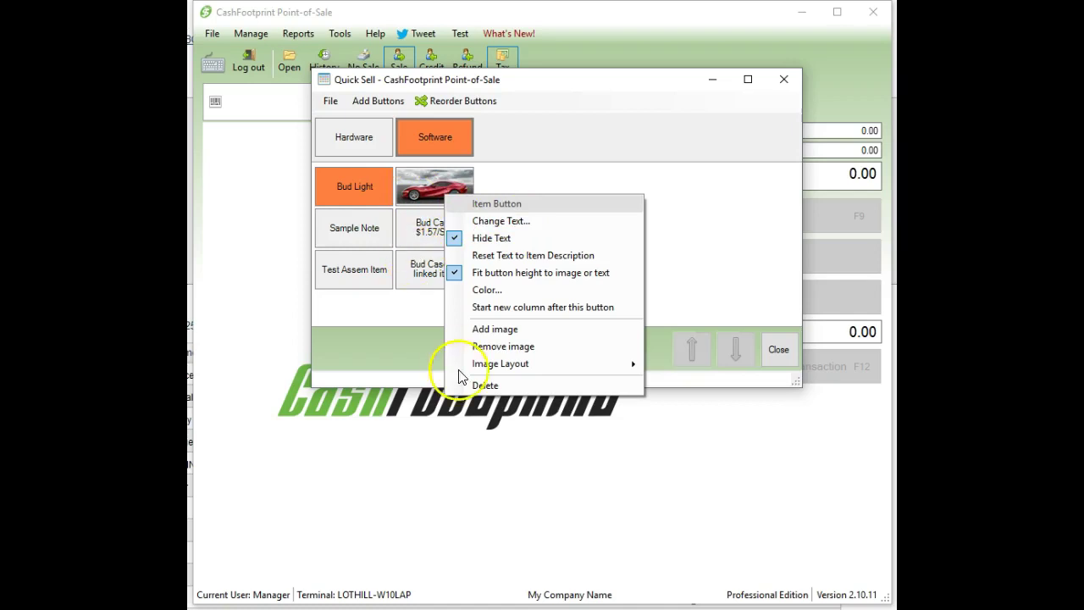
- Remove the car picture and put the Land Rover picture on the button
left_click(510, 347)
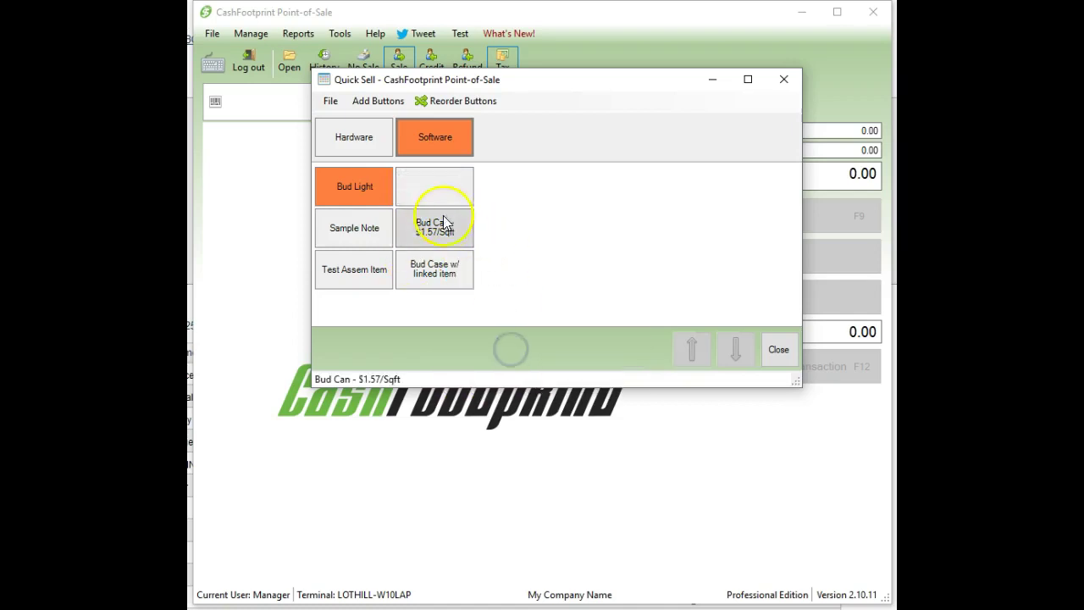
right_click(415, 188)
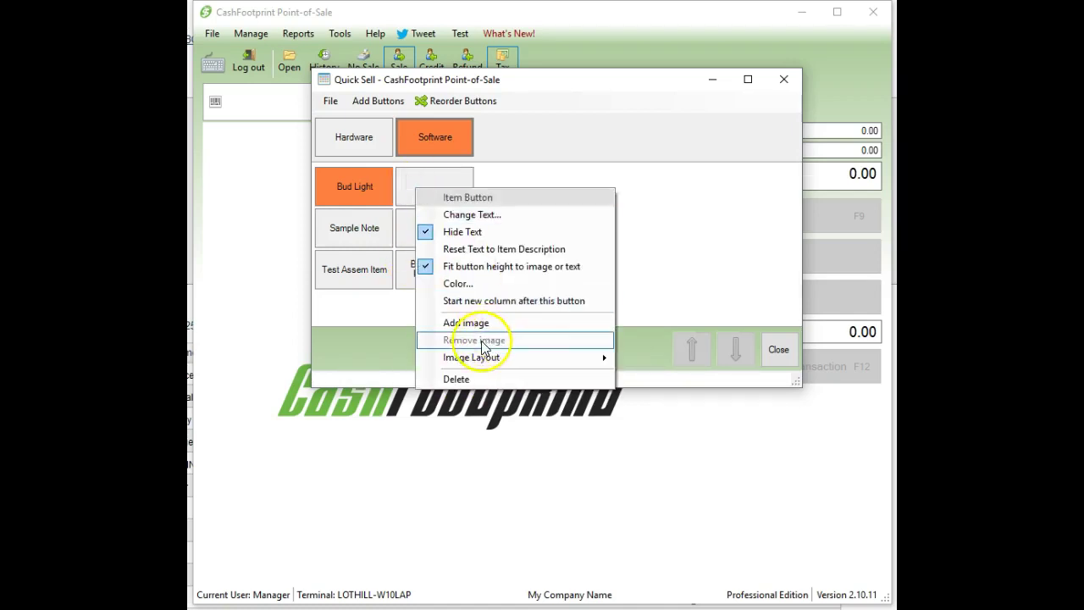
left_click(477, 325)
double_click(690, 213)
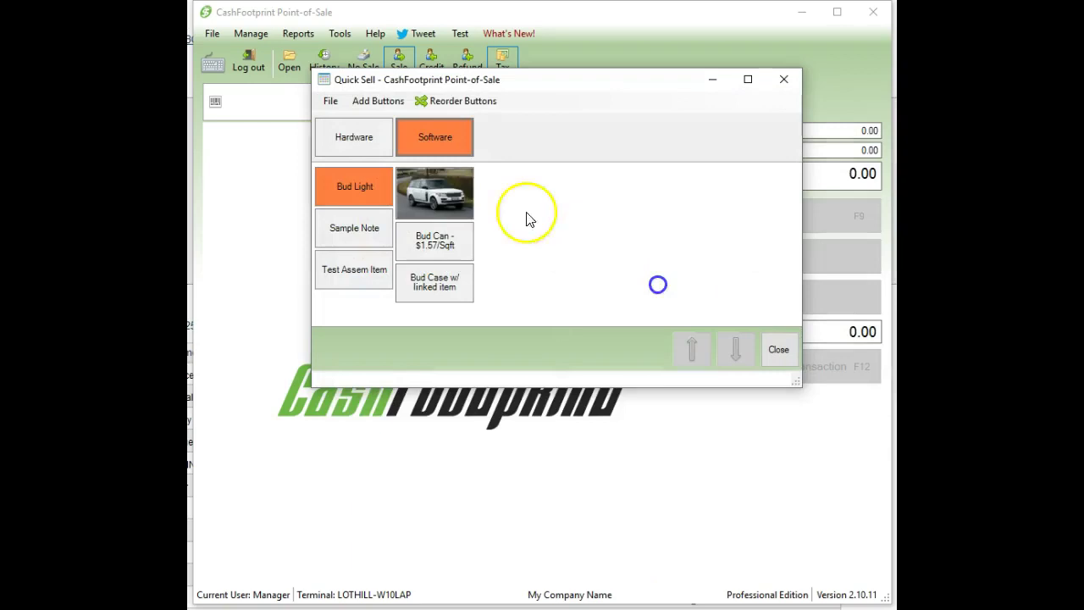
- Remove the Land Rover picture and uncheck Hide Text to show the label again
right_click(449, 203)
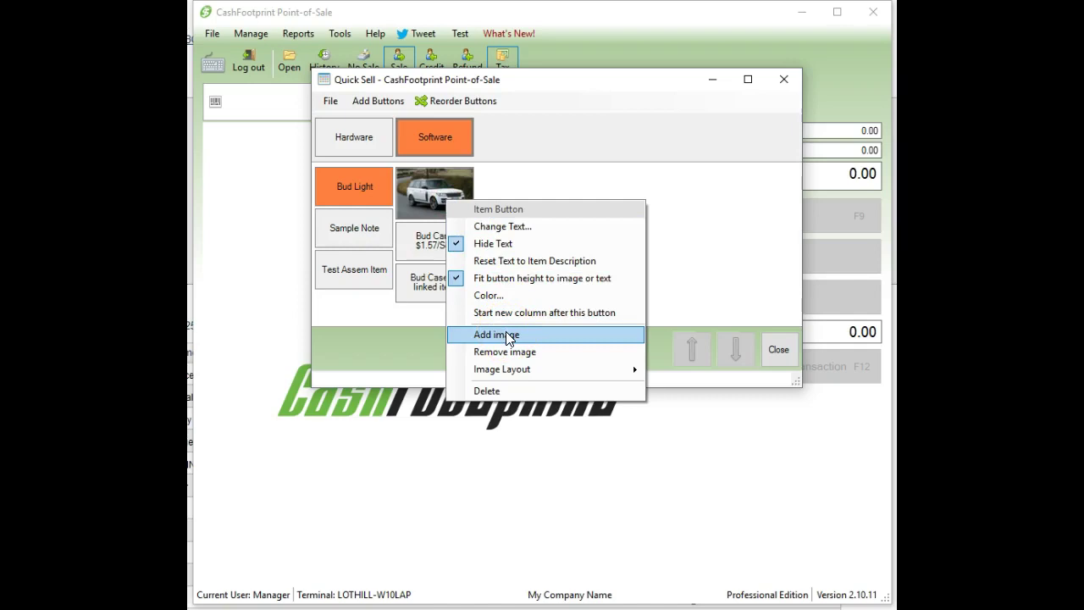
left_click(513, 350)
right_click(441, 197)
left_click(458, 234)
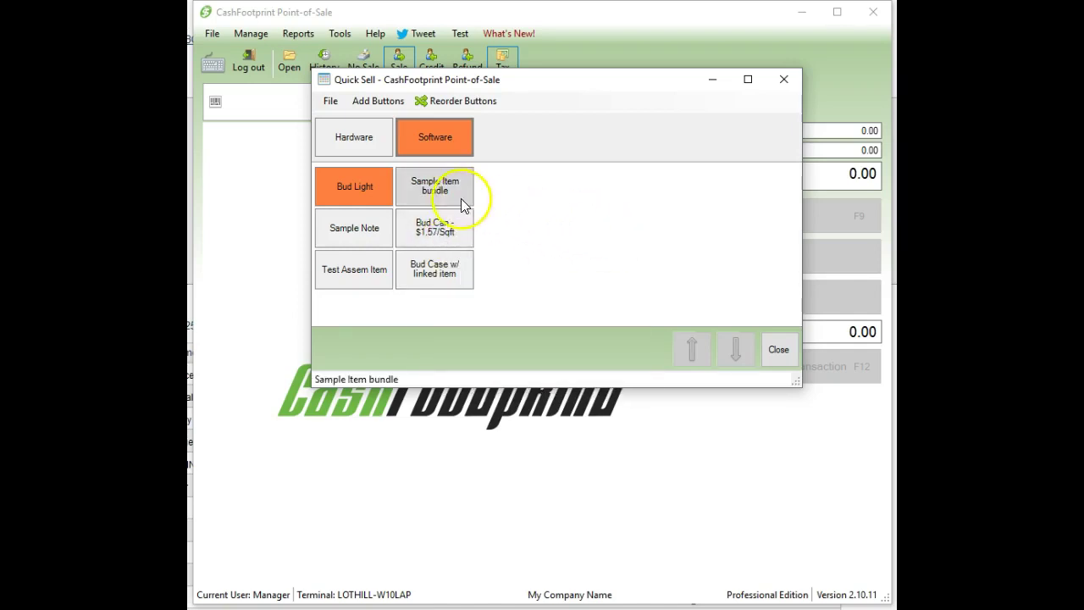
- Shorten the button label to Bud Can, then restore it to the item description
right_click(436, 239)
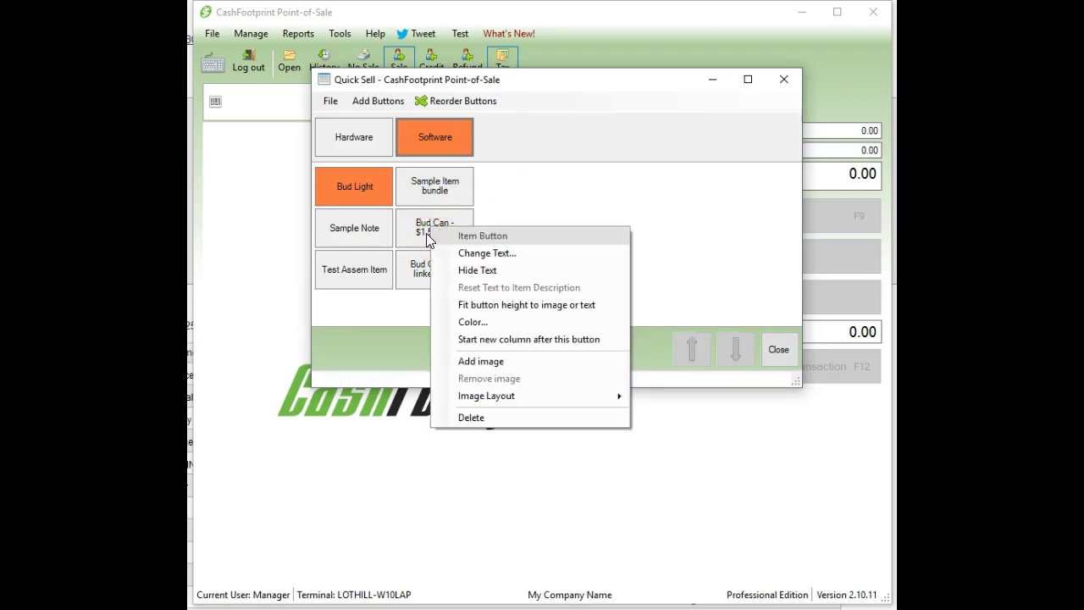
left_click(471, 253)
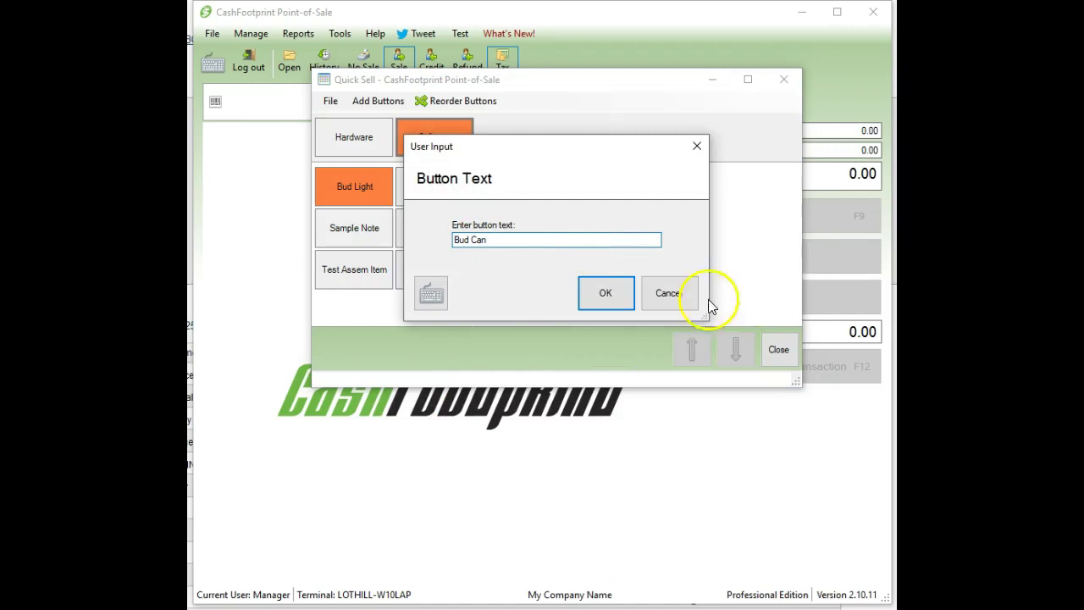
left_click(605, 293)
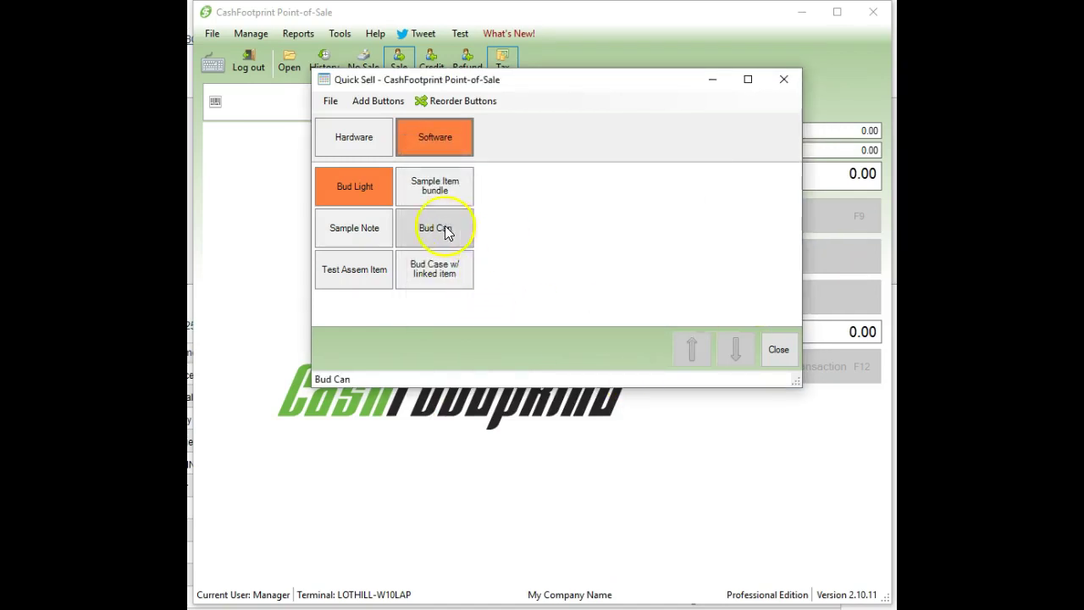
right_click(456, 246)
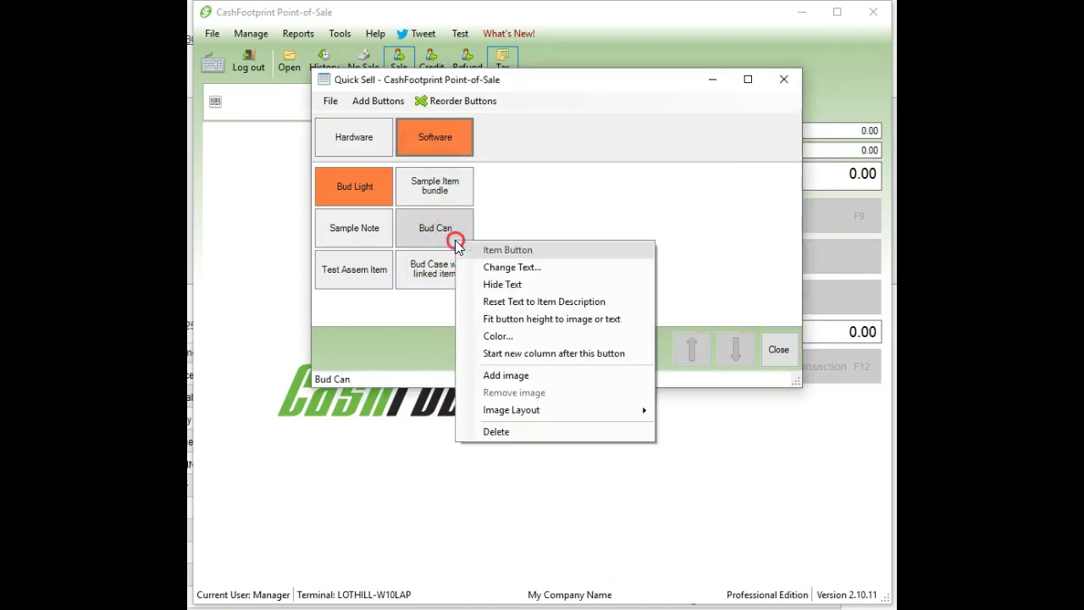
left_click(520, 302)
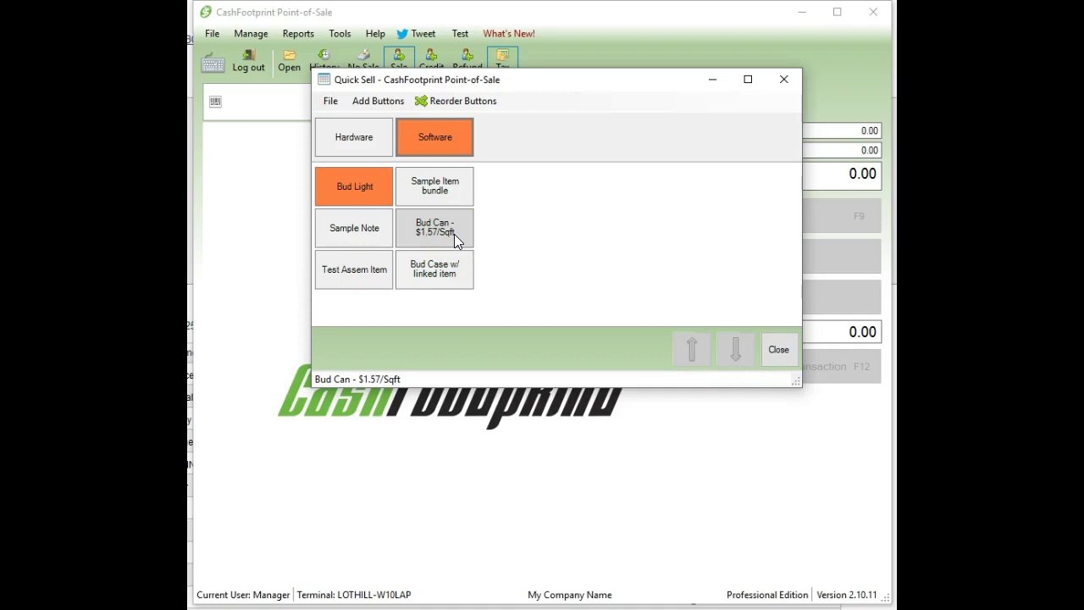
- Bring up the Bud Can item's options and dismiss them
mouse_move(453, 234)
left_mouse_down()
mouse_move(373, 230)
mouse_move(466, 229)
mouse_move(460, 240)
left_mouse_up()
right_click(433, 235)
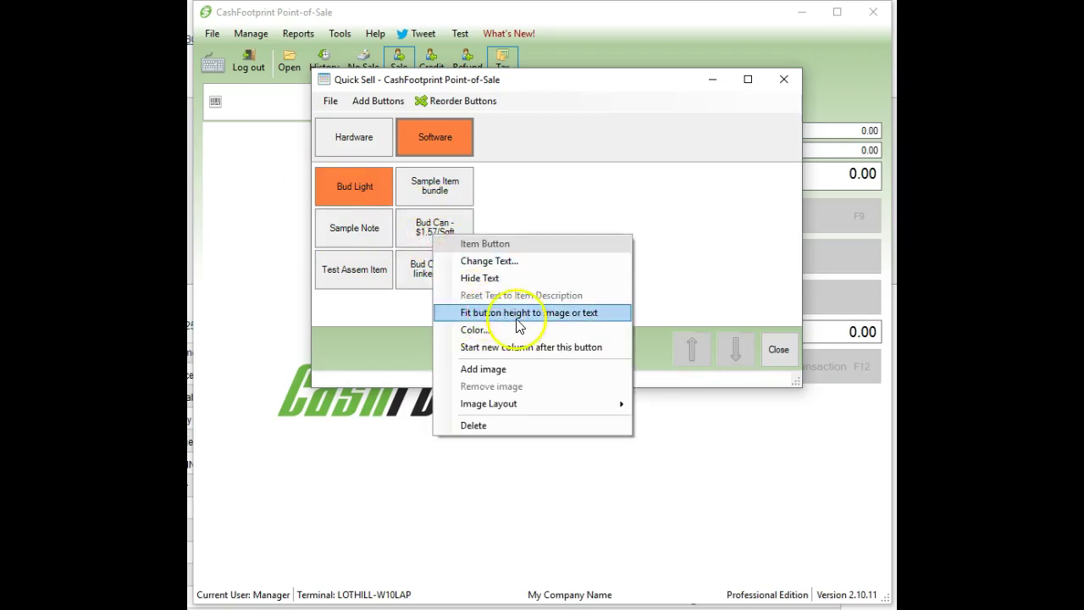
left_click(652, 214)
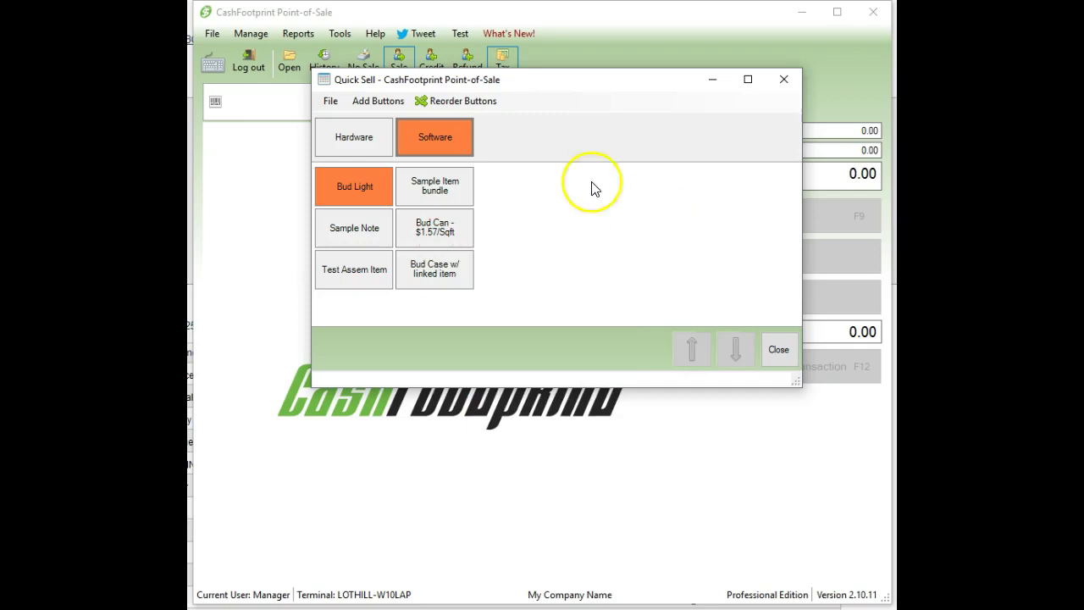
- Show the Hardware category and glance at the Sample Item bundle options
left_click(343, 138)
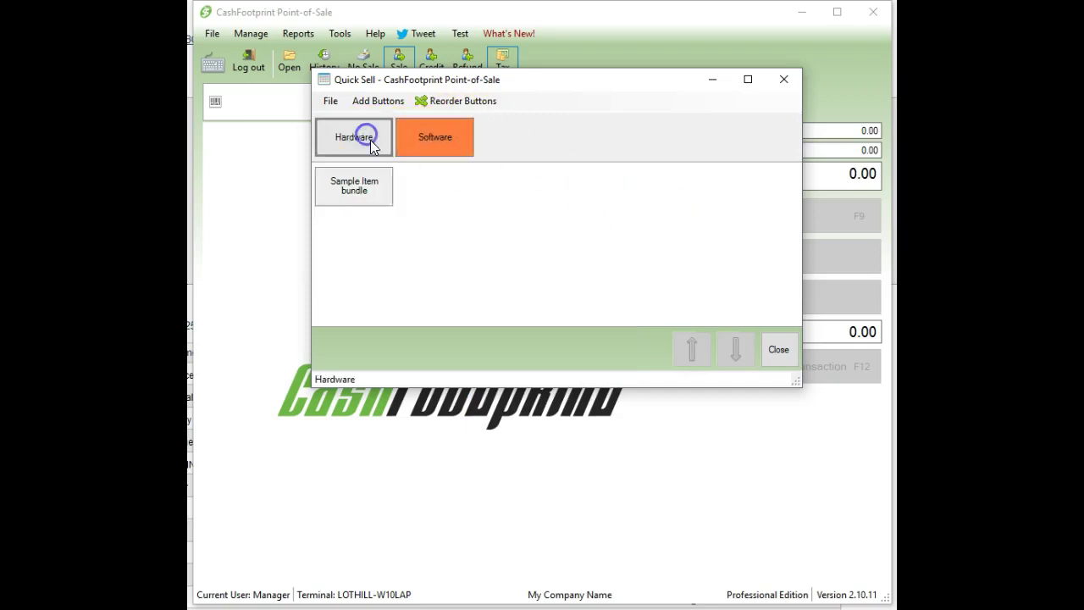
right_click(354, 188)
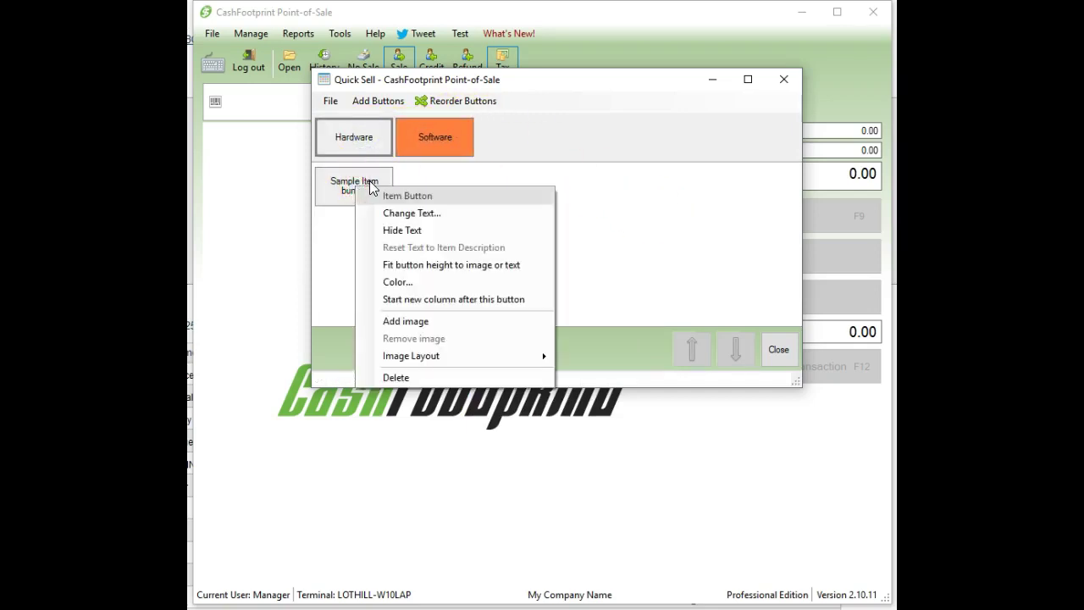
left_click(474, 172)
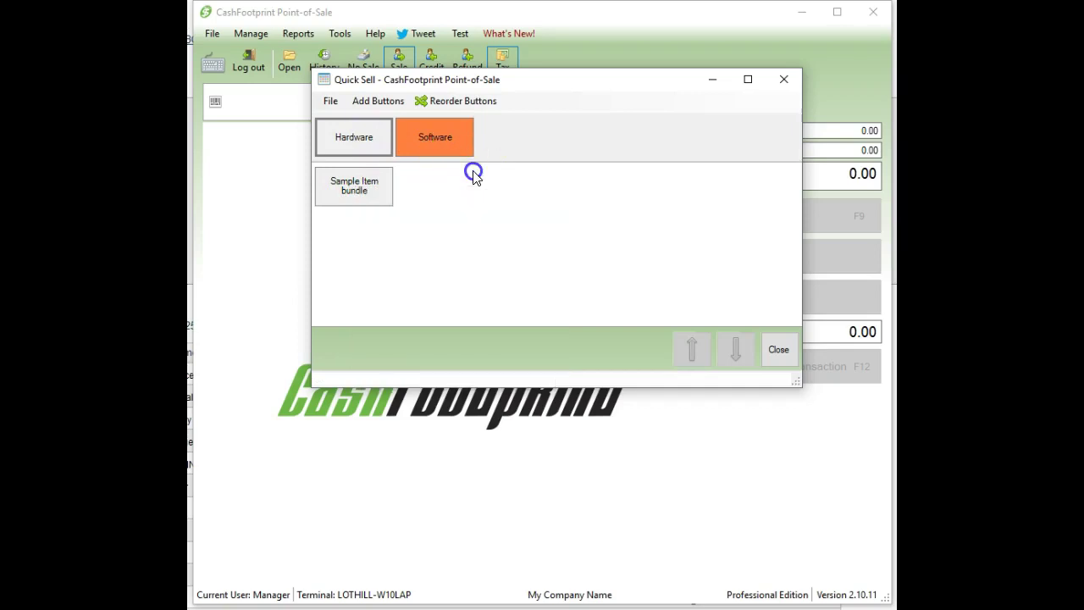
- With Reorder Buttons on, move Software before Hardware and Sample Item bundle first
left_click(464, 101)
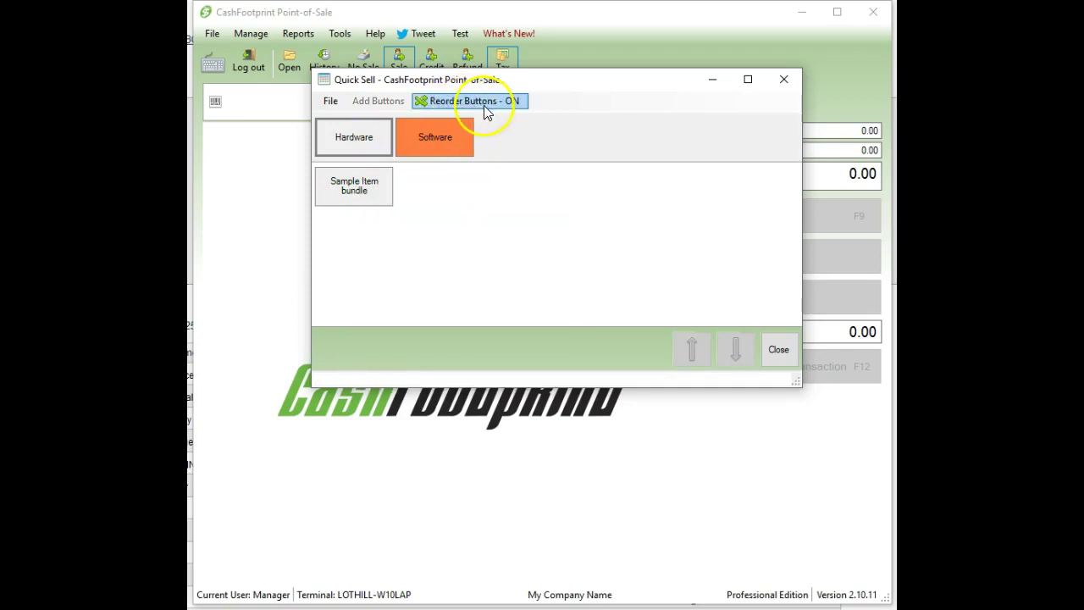
left_click_drag(434, 137, 338, 140)
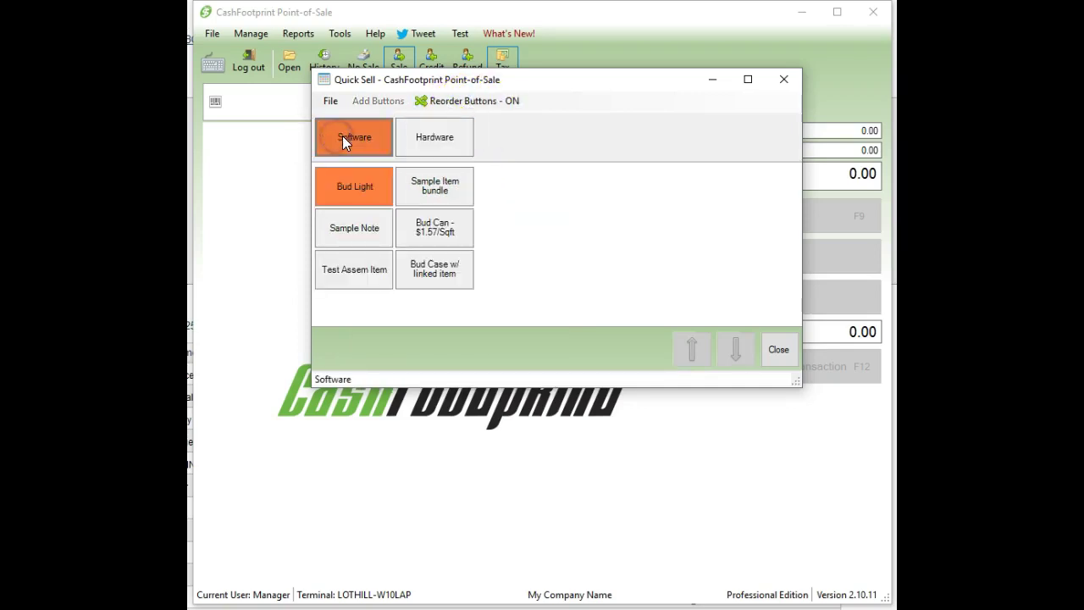
left_click_drag(427, 190, 339, 186)
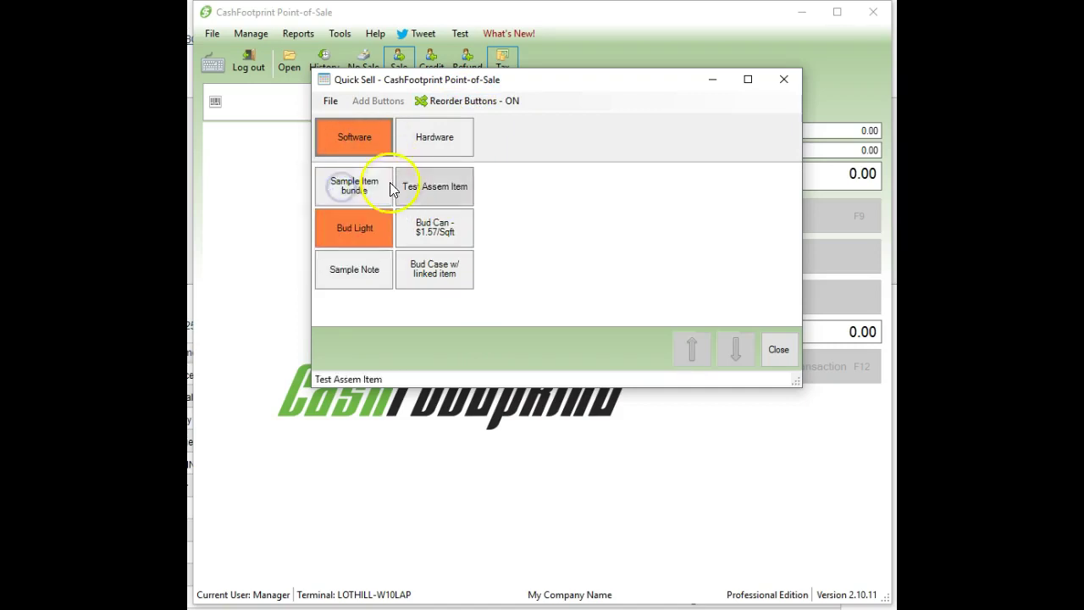
left_click_drag(428, 186, 446, 146)
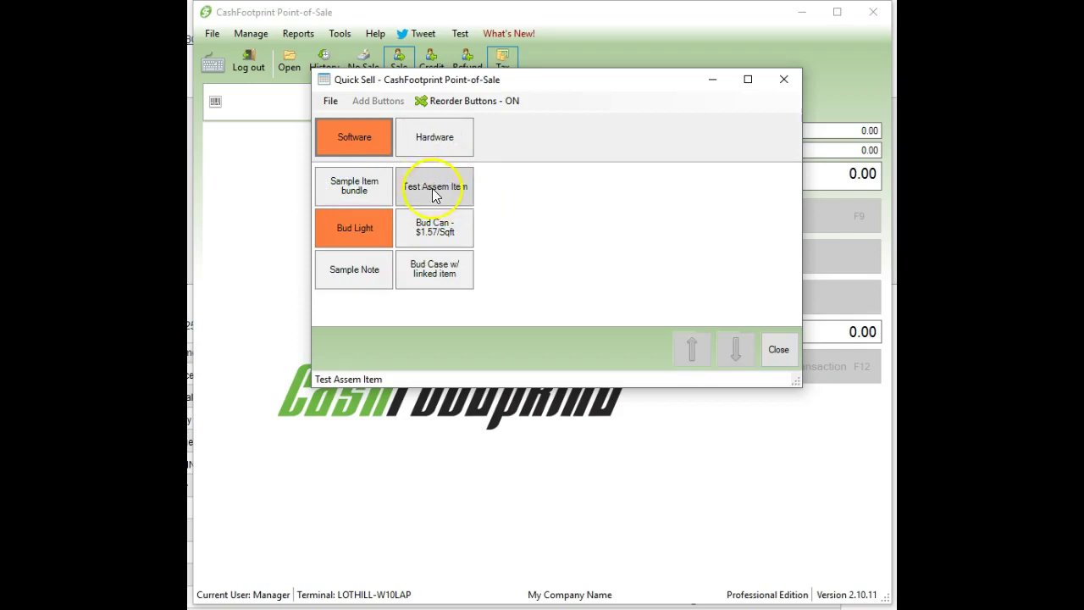
left_click(438, 105)
left_click(330, 101)
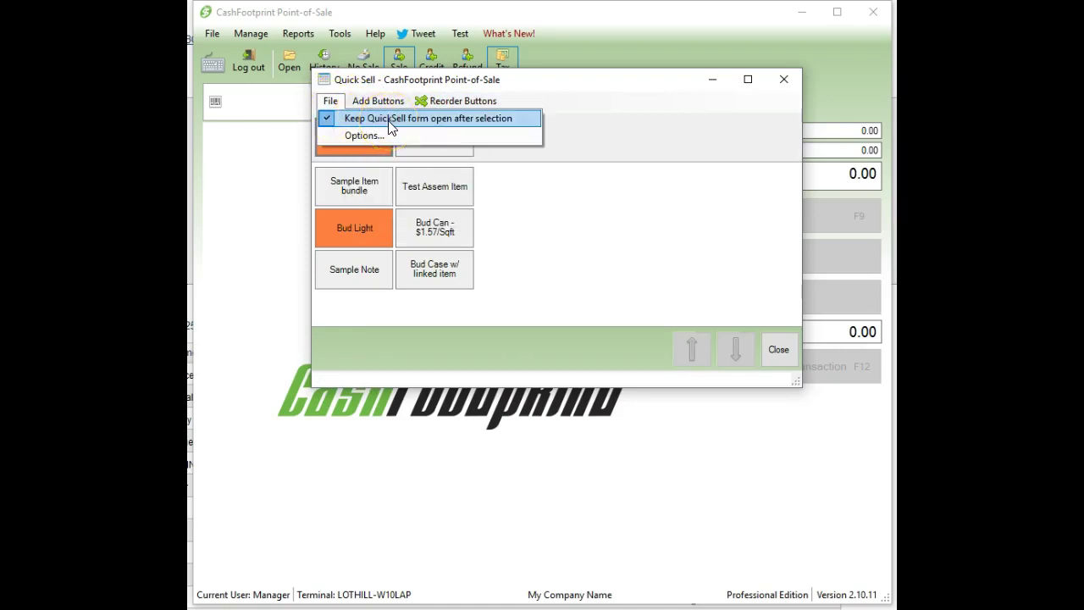
left_click(636, 177)
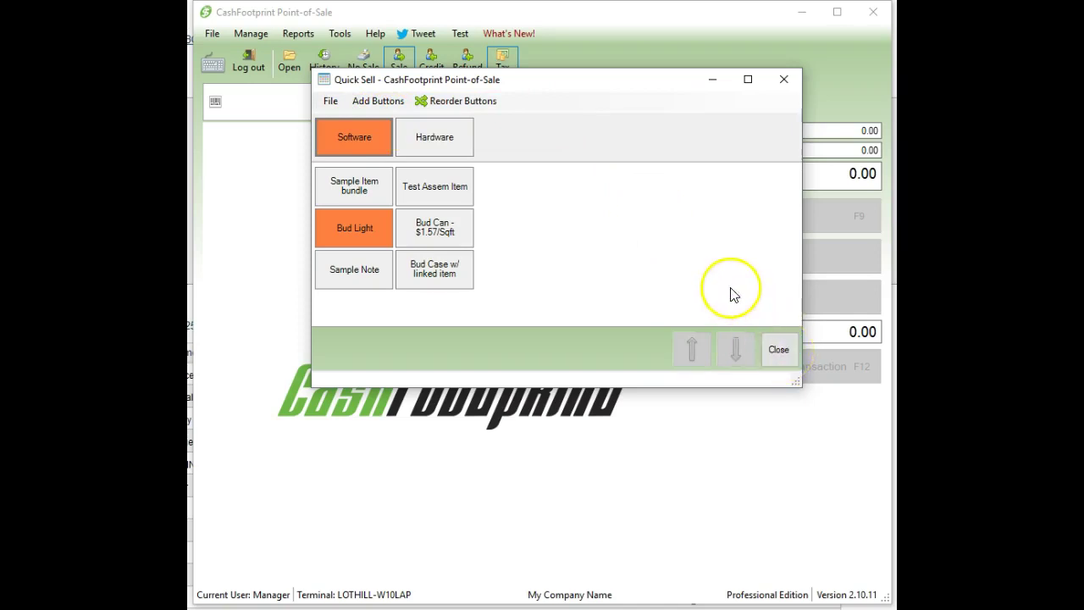
- Close Quick Sell, reopen it from the toolbar grid icon, and move it top-left
left_click(779, 351)
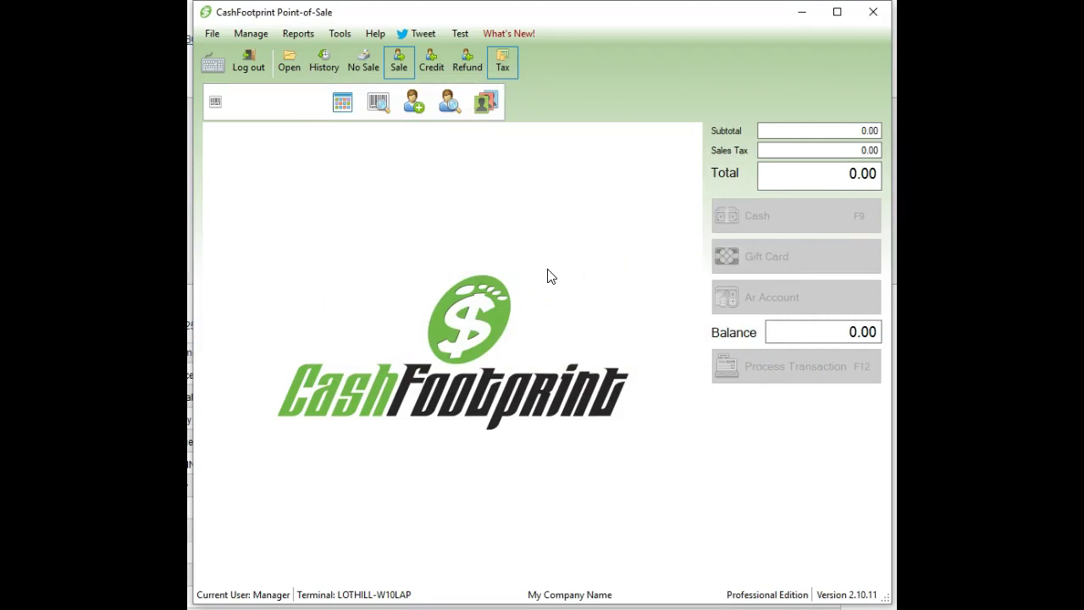
left_click(340, 103)
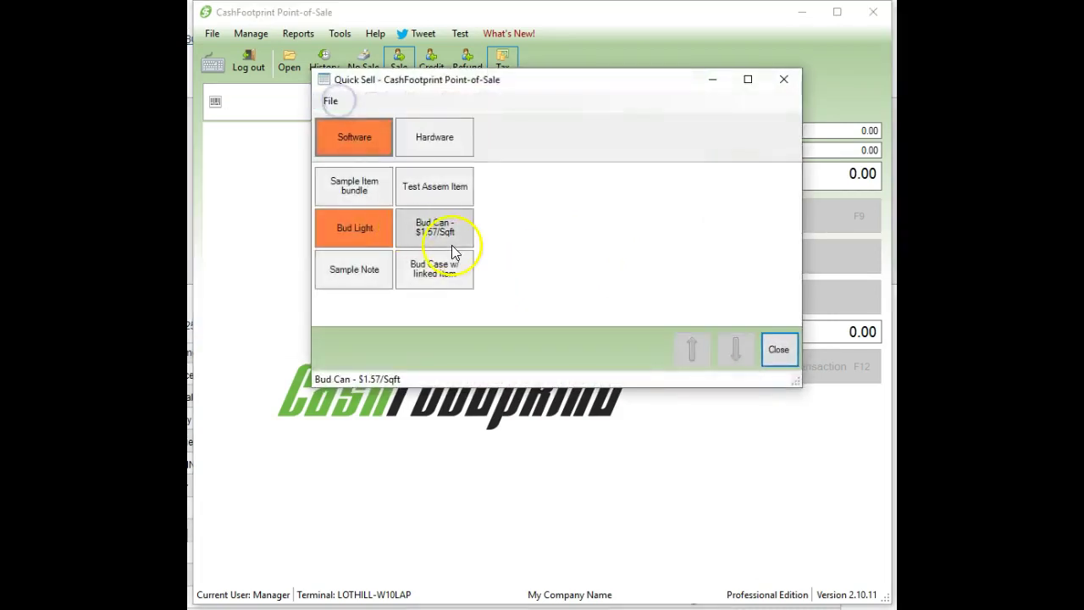
left_click_drag(546, 85, 422, 17)
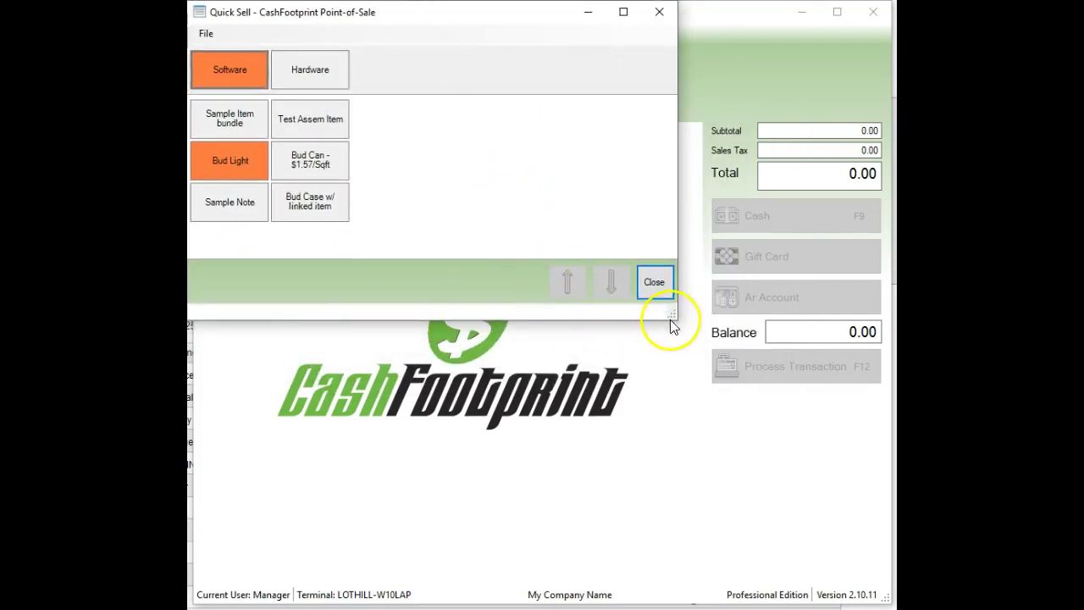
- Reshape Quick Sell into one tall column and narrow the main window beside it
left_click_drag(673, 310, 395, 586)
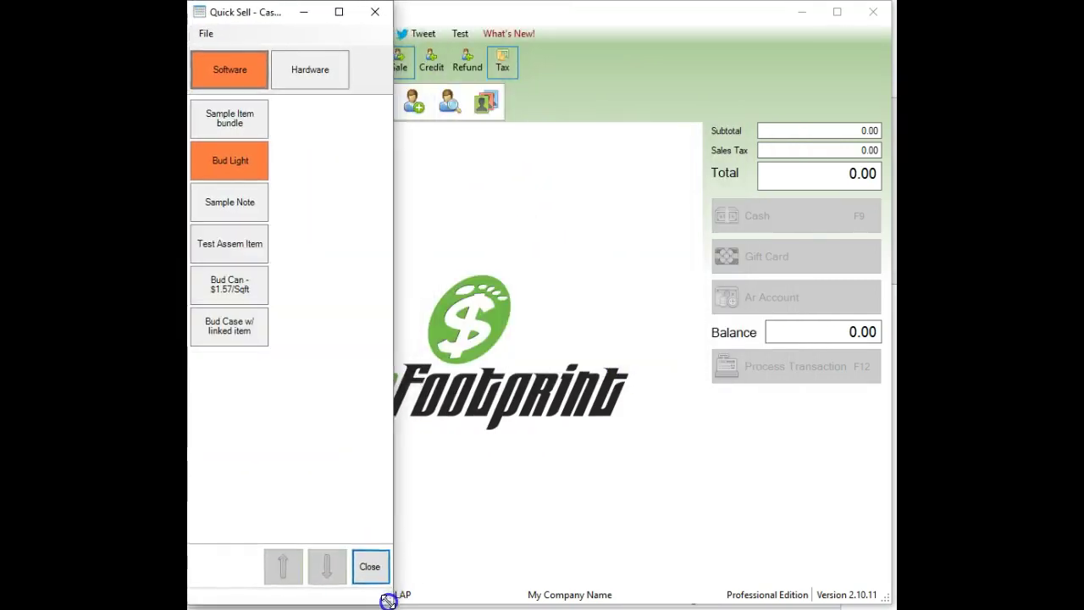
left_click(384, 595)
left_click_drag(197, 307, 395, 327)
- Add Bud Can with Deep dish crust to the sale, totalling 19.44
left_click(242, 134)
left_click(326, 78)
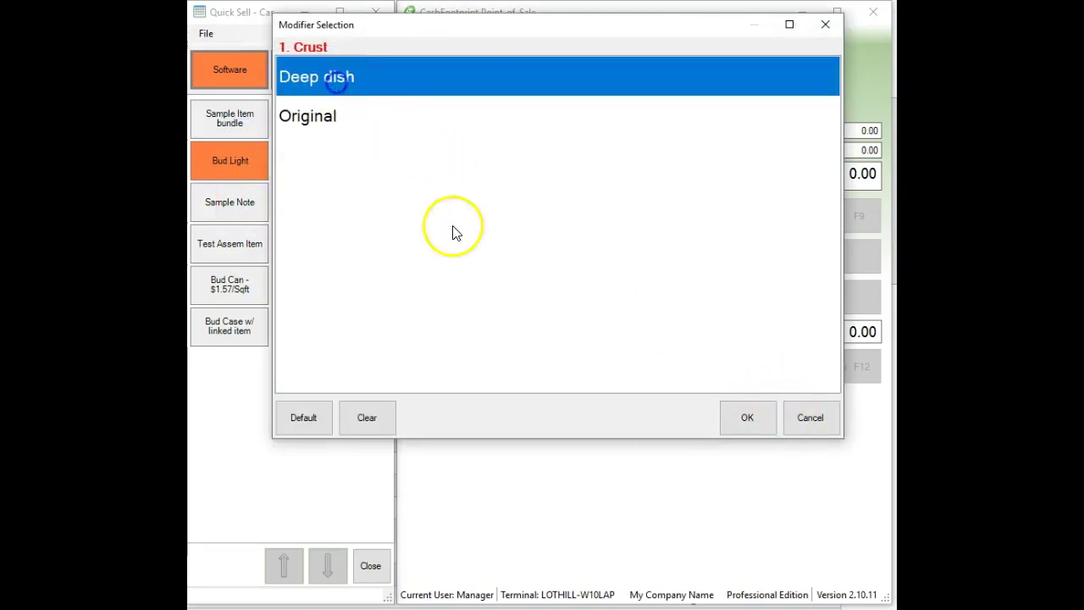
left_click(745, 424)
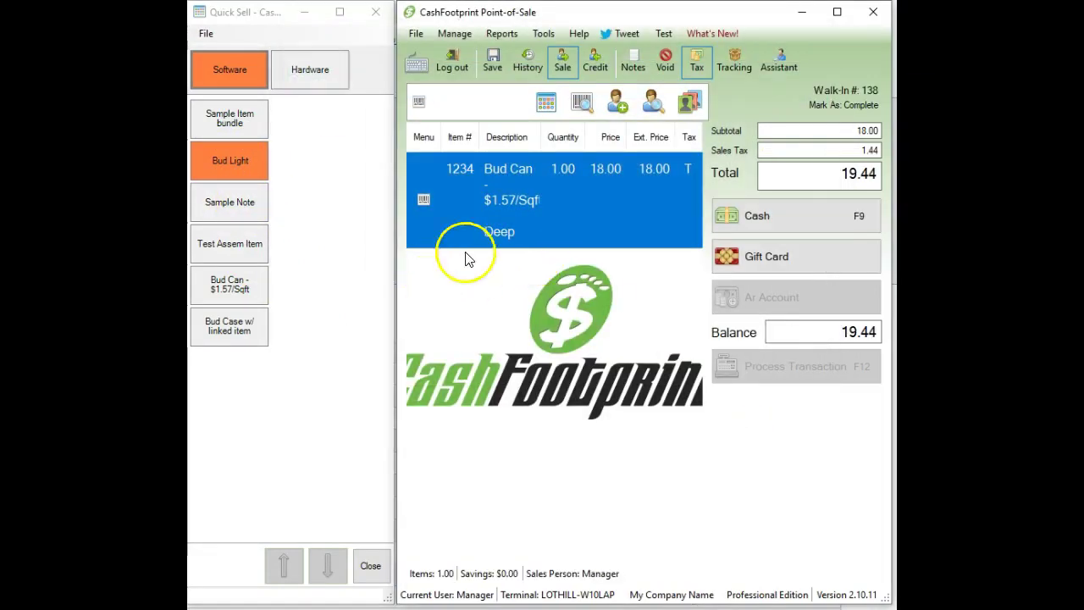
left_click(543, 36)
left_click(555, 48)
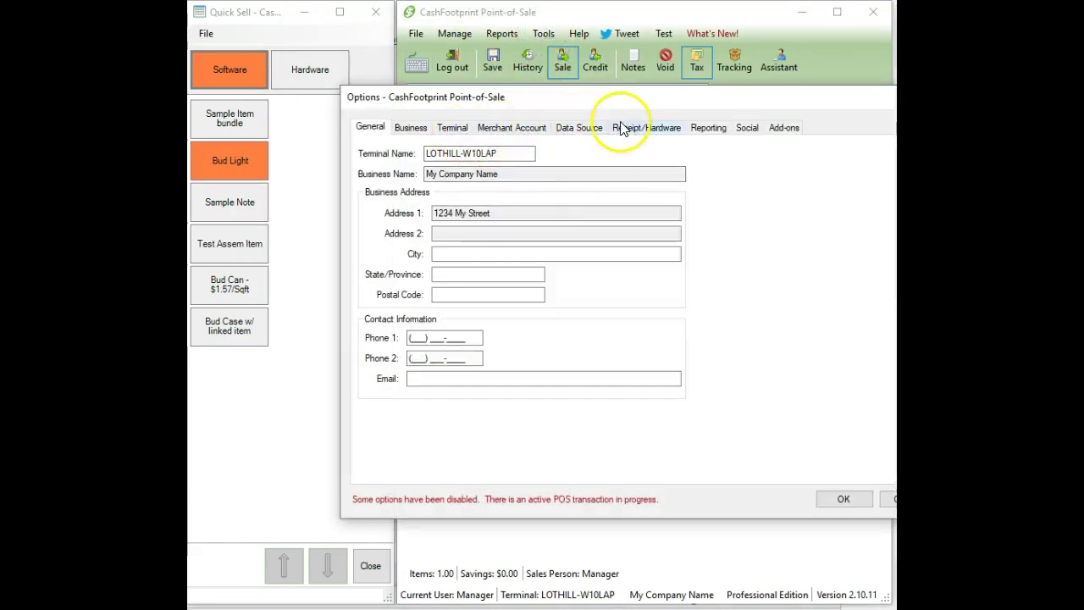
- In Terminal options, hide the Item # / SKU and Price columns, keeping Extended Price
left_click(450, 128)
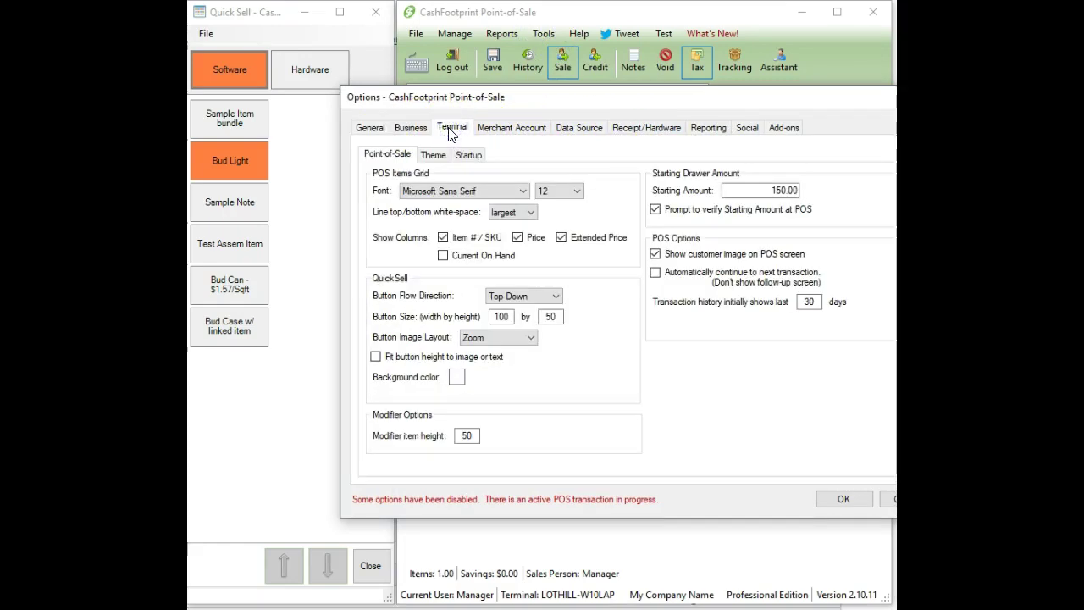
left_click(474, 238)
left_click(579, 241)
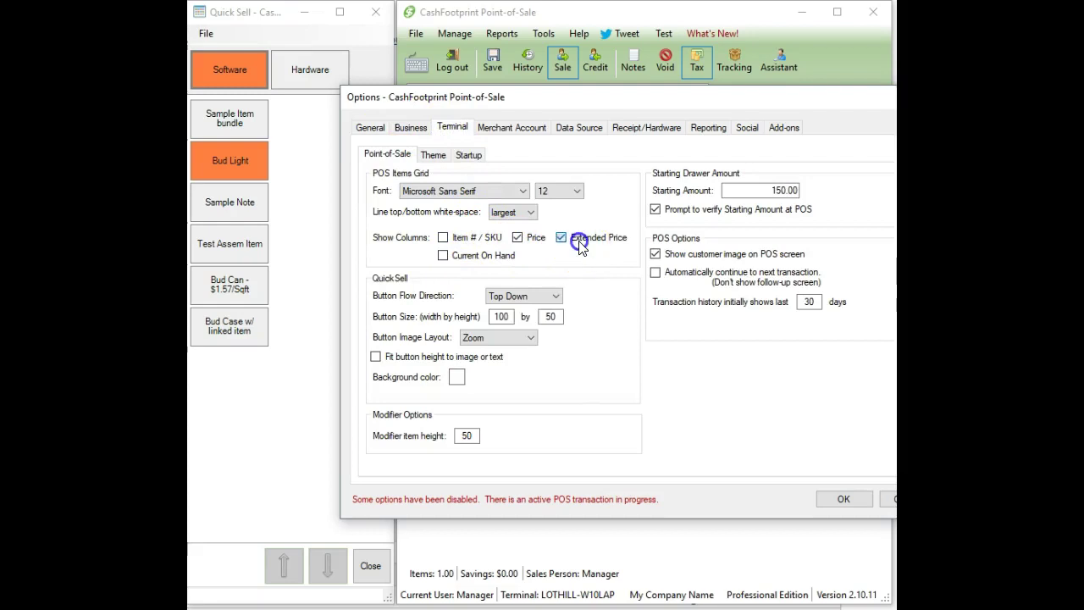
left_click(533, 239)
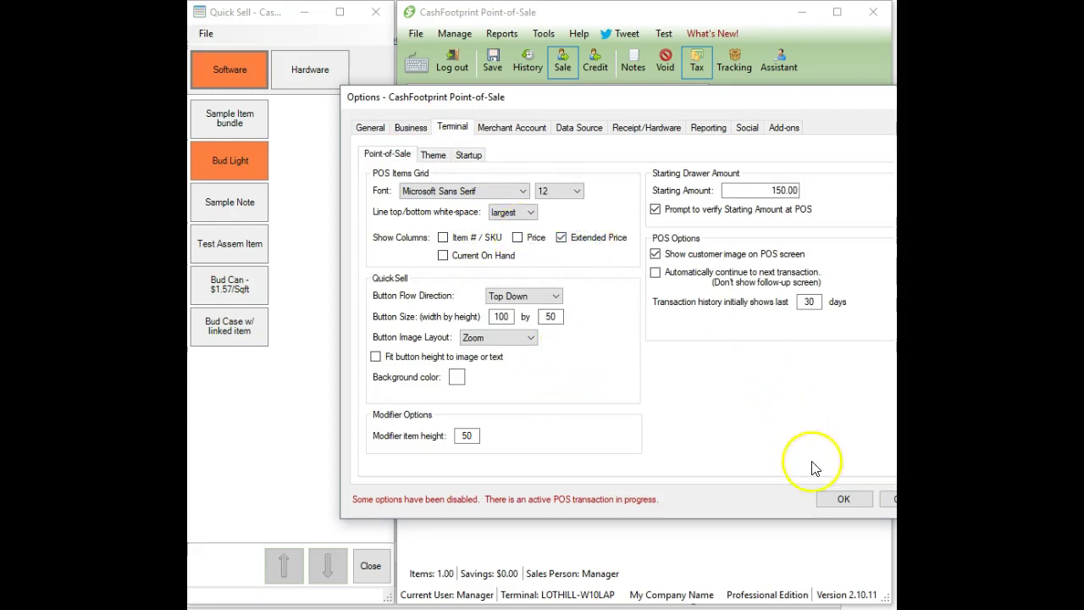
left_click(842, 499)
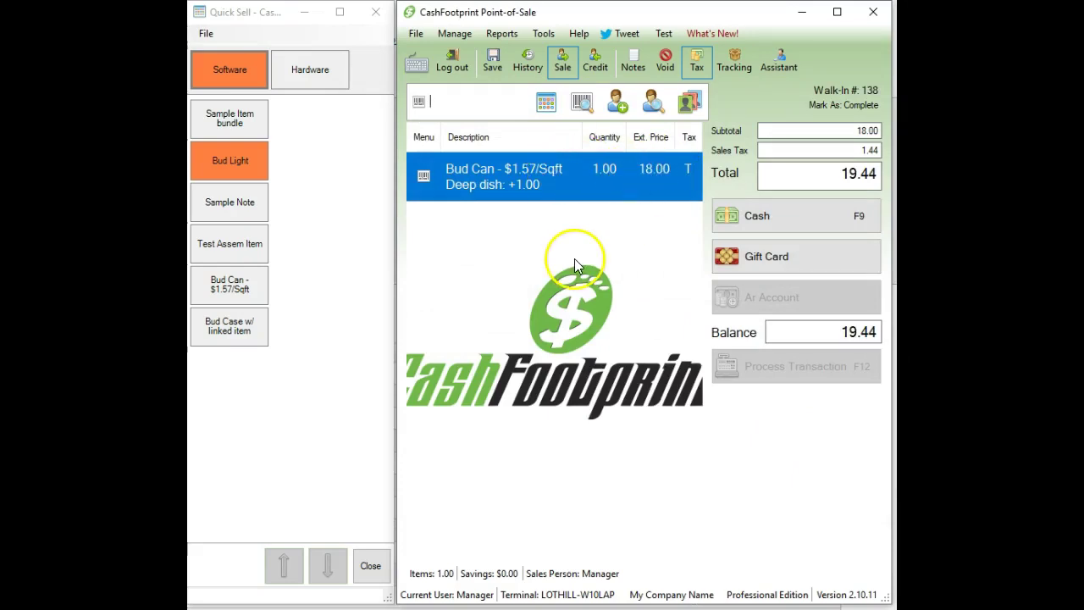
- Cancel Transaction Information and write an item-specific note on the Bud Can line
left_click(597, 174)
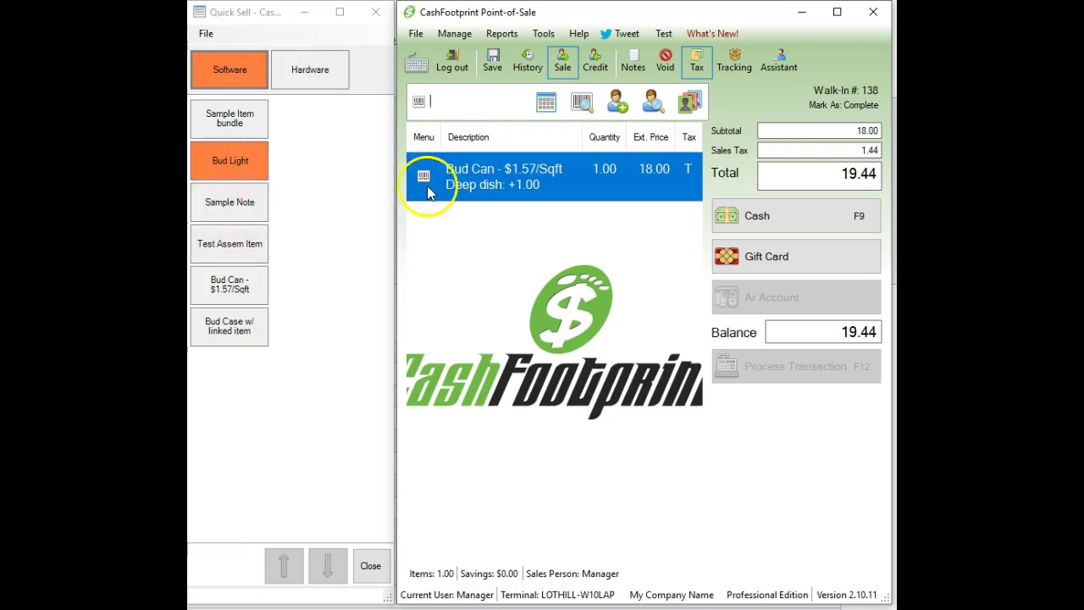
double_click(496, 189)
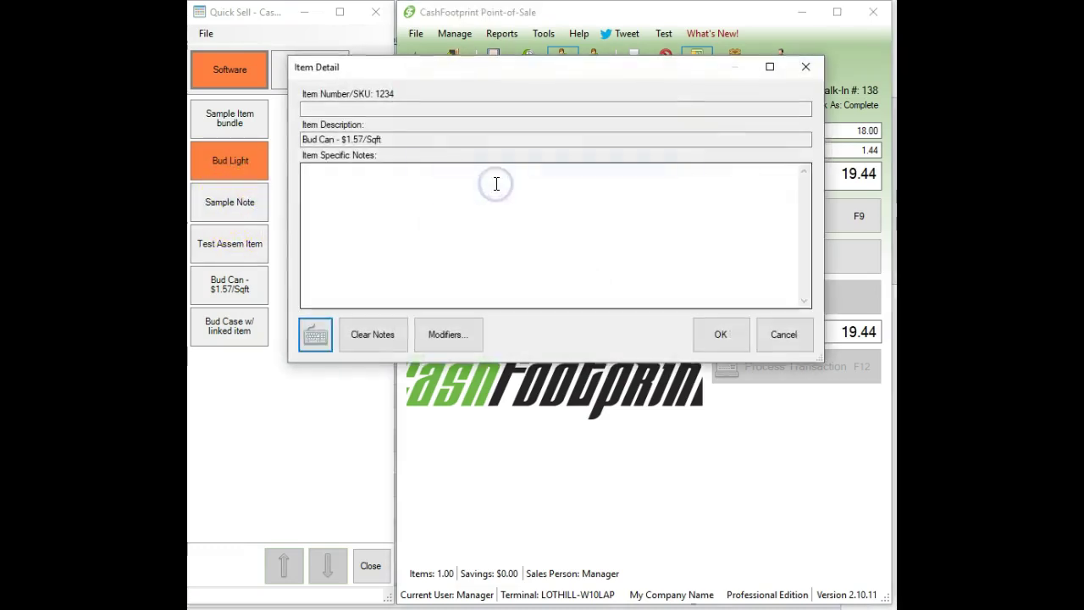
left_click(487, 202)
type("some note")
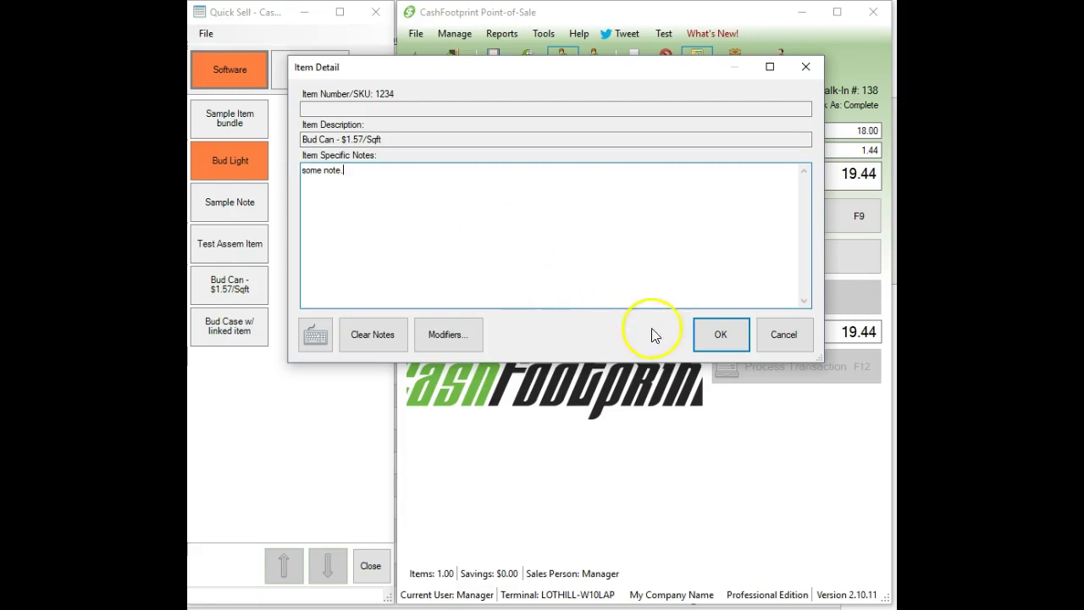
left_click(710, 329)
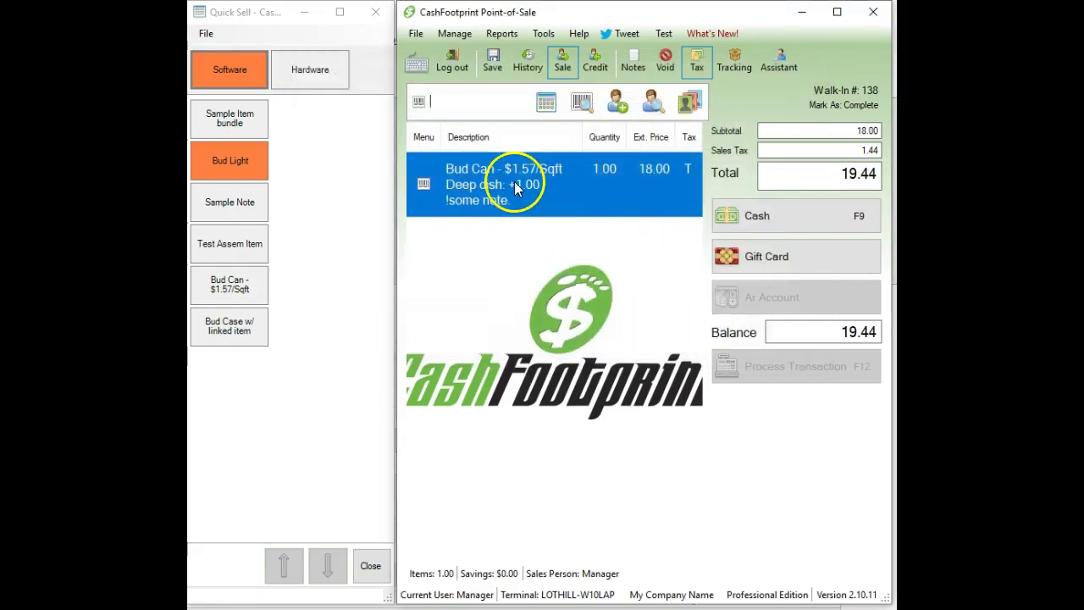
- Check the transaction notes unchanged, then review and confirm the Bud Can line details
left_click(640, 64)
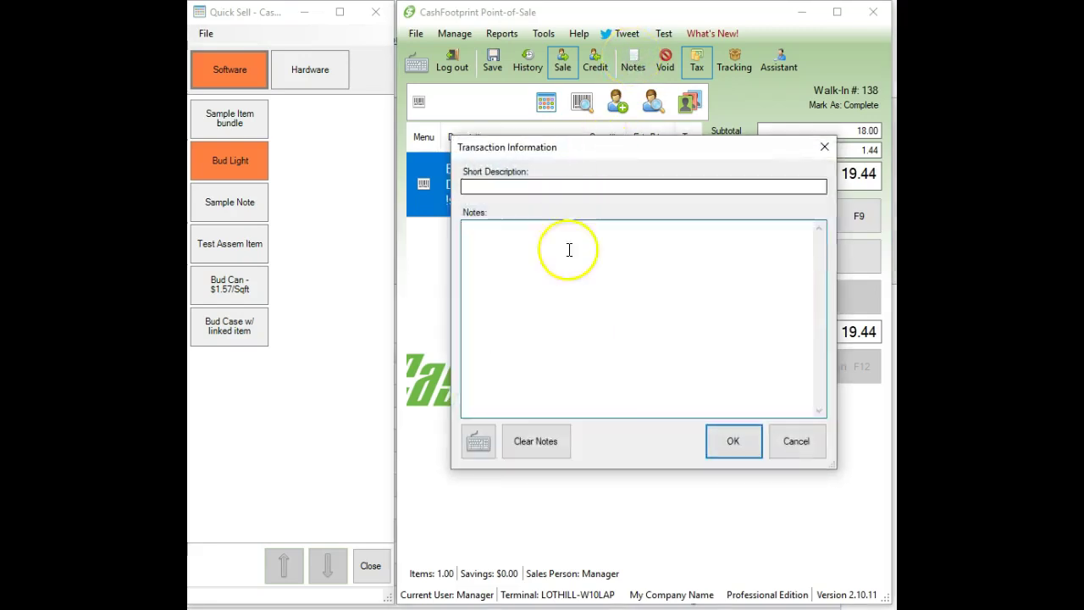
left_click(815, 441)
double_click(508, 193)
left_click(377, 210)
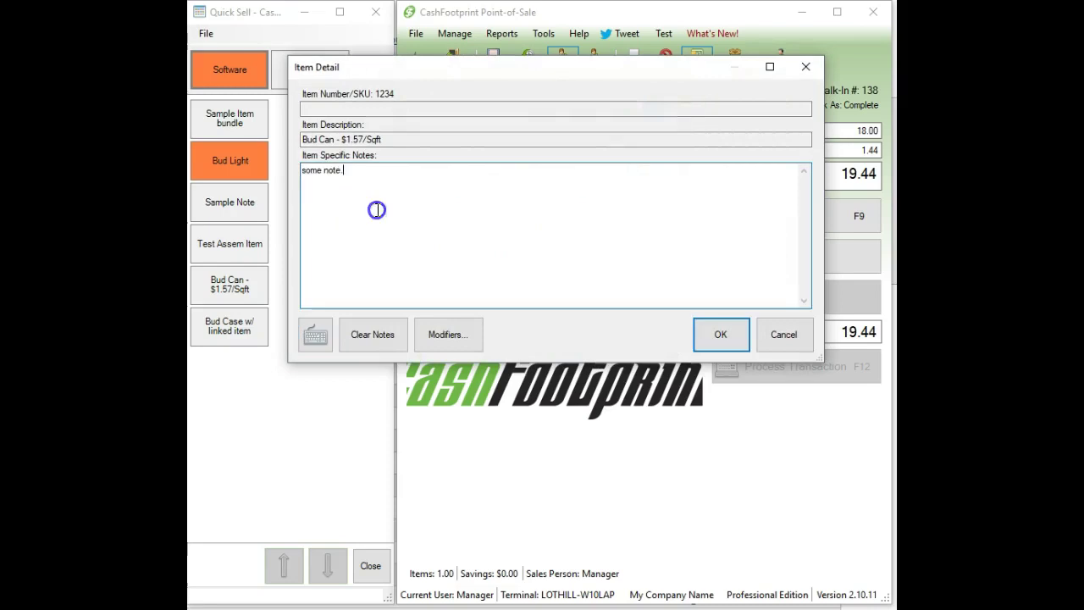
left_click(703, 346)
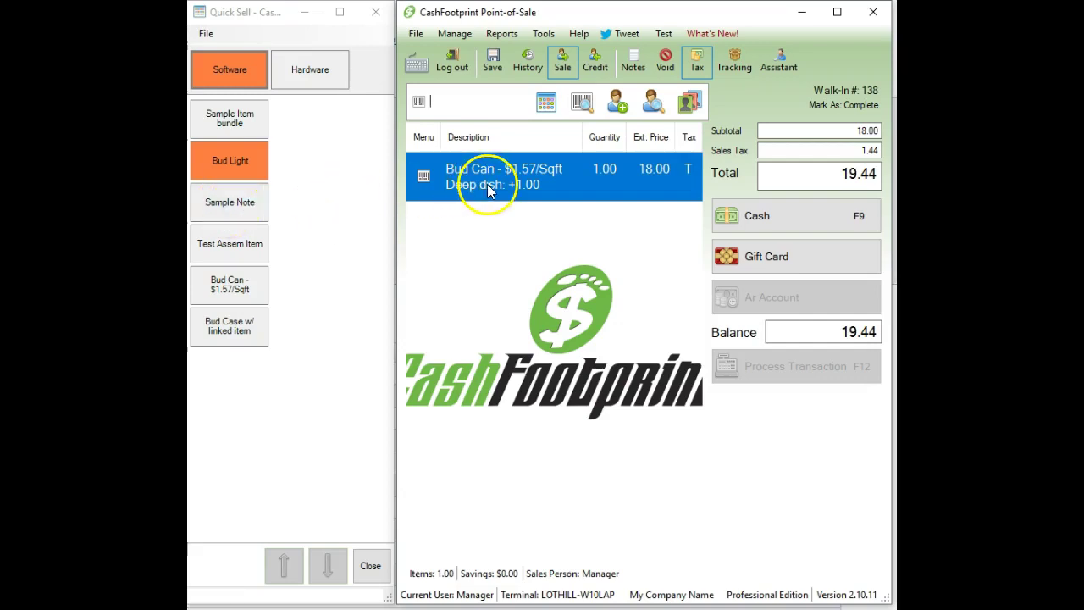
- Save the note "This is a test note." on the Bud Can Deep dish line
left_click(240, 210)
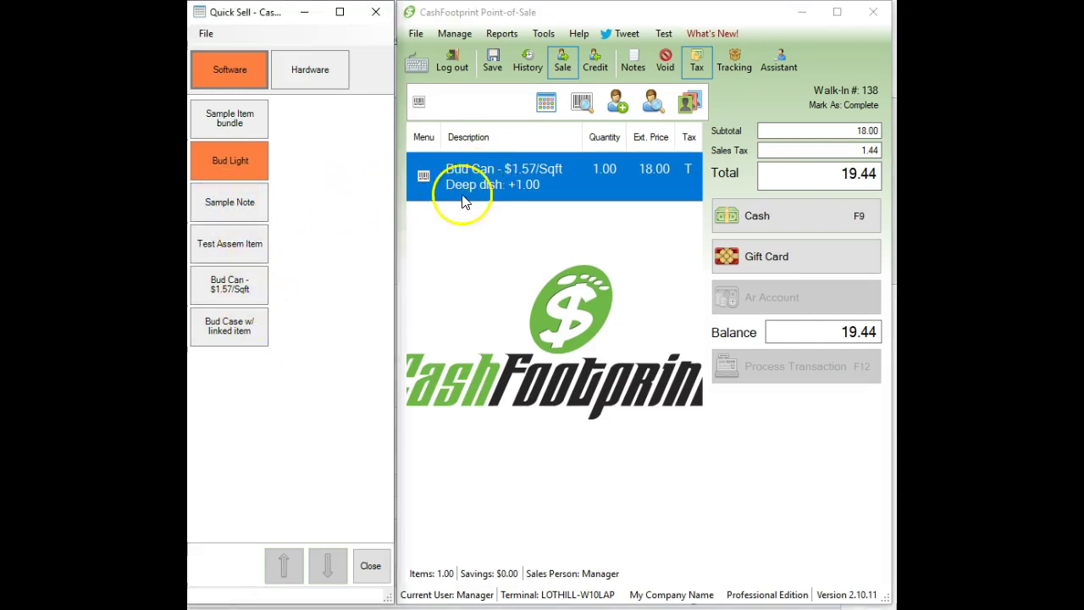
double_click(513, 174)
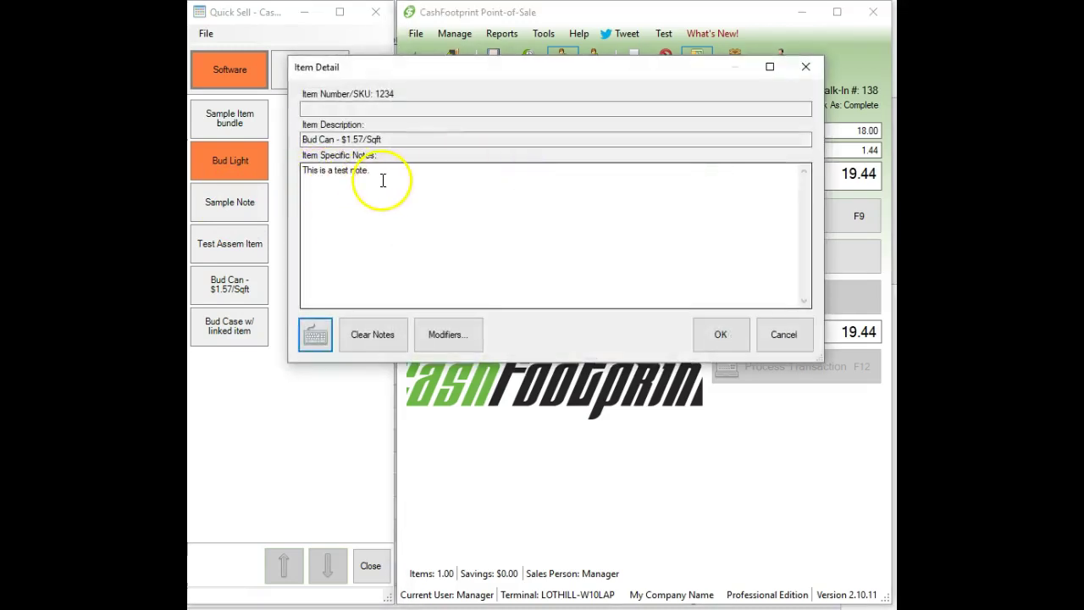
left_click(711, 332)
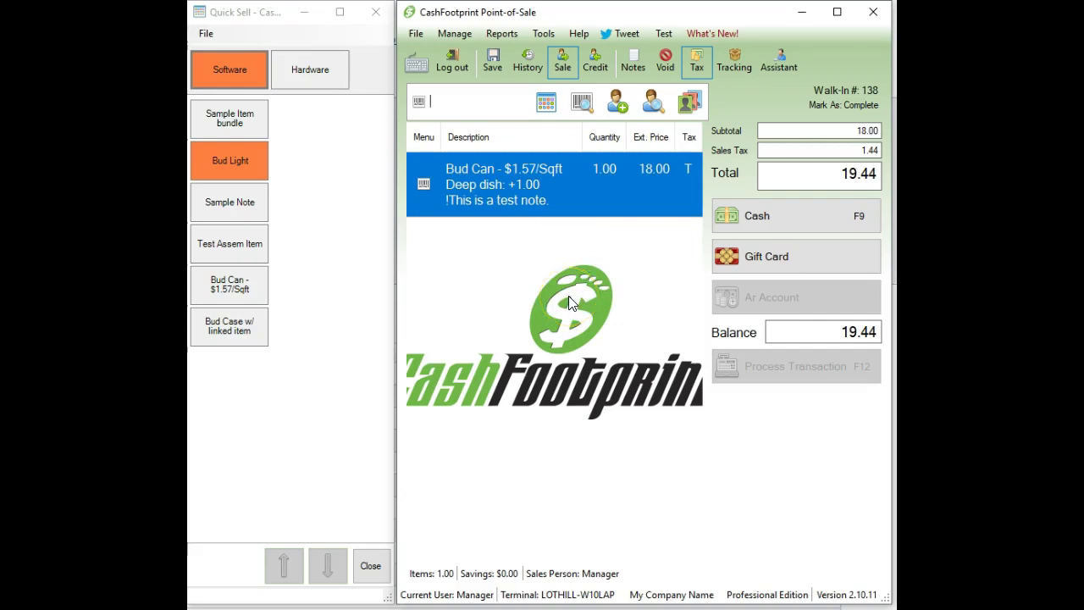
- Add Bud Can and Bud Case w/ linked item, both with Original crust, bringing the total to 61.34
left_click(230, 285)
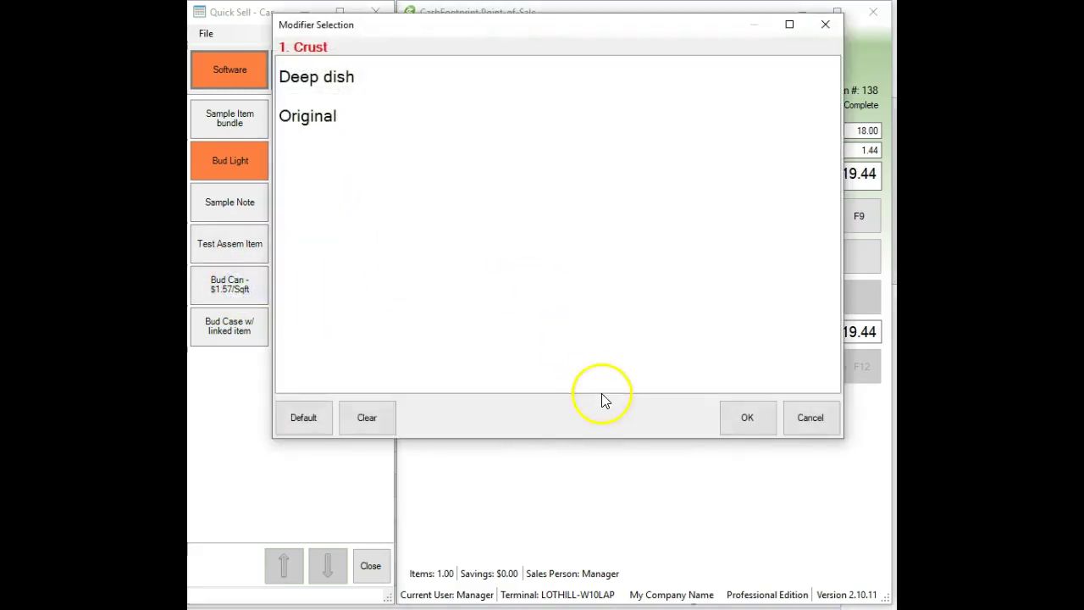
left_click(328, 116)
left_click(747, 417)
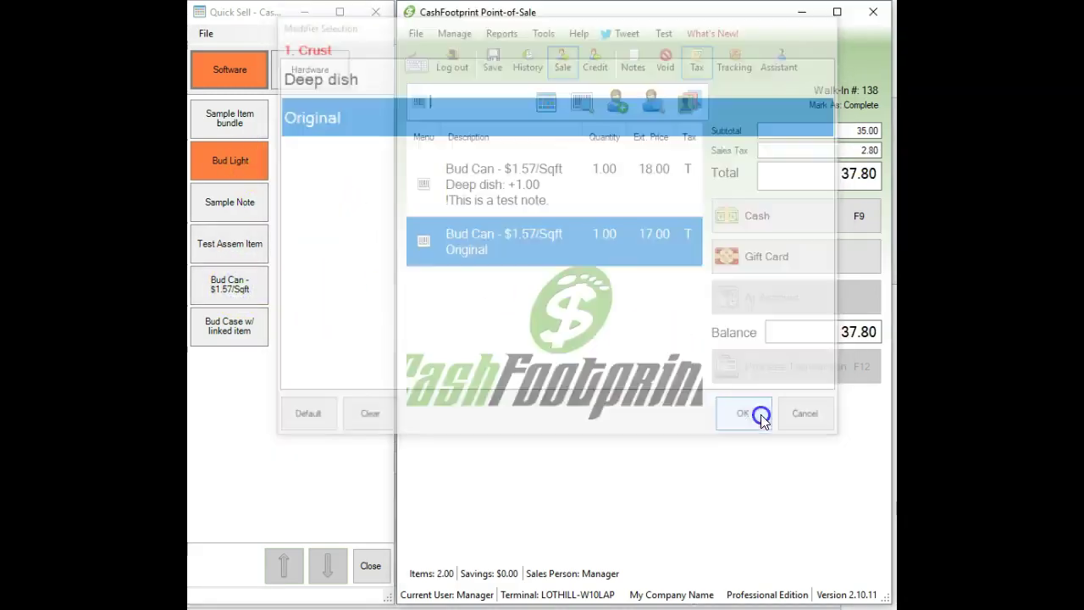
left_click(536, 227)
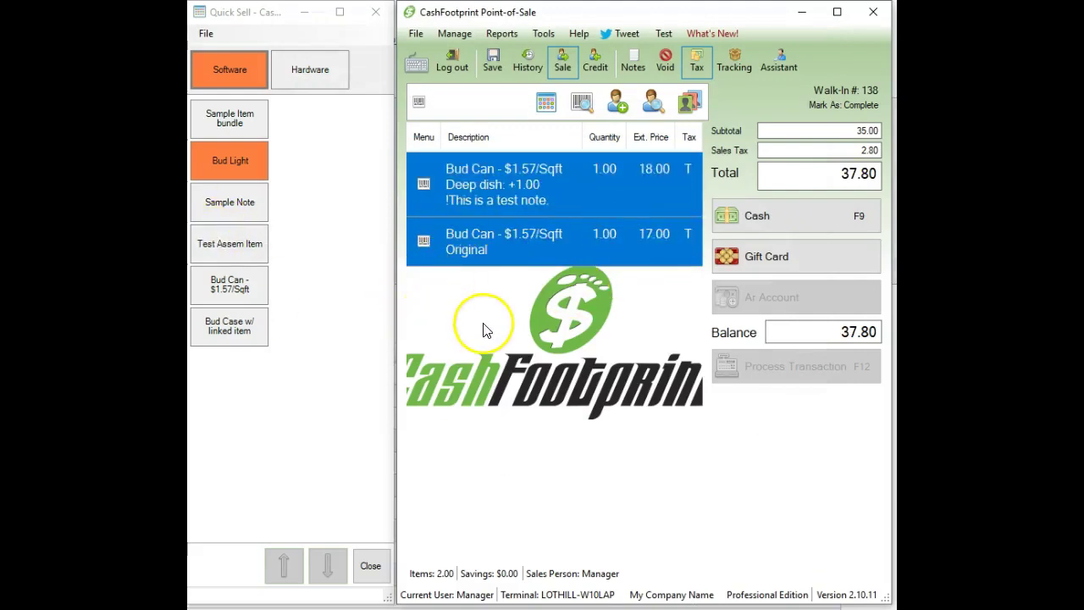
left_click(232, 323)
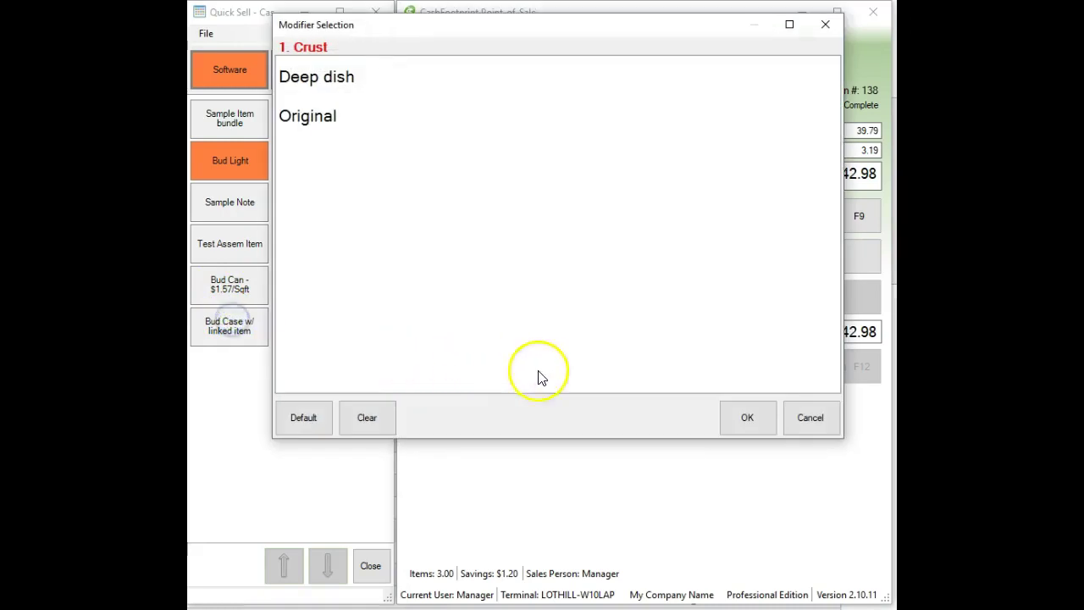
left_click(330, 126)
left_click(747, 419)
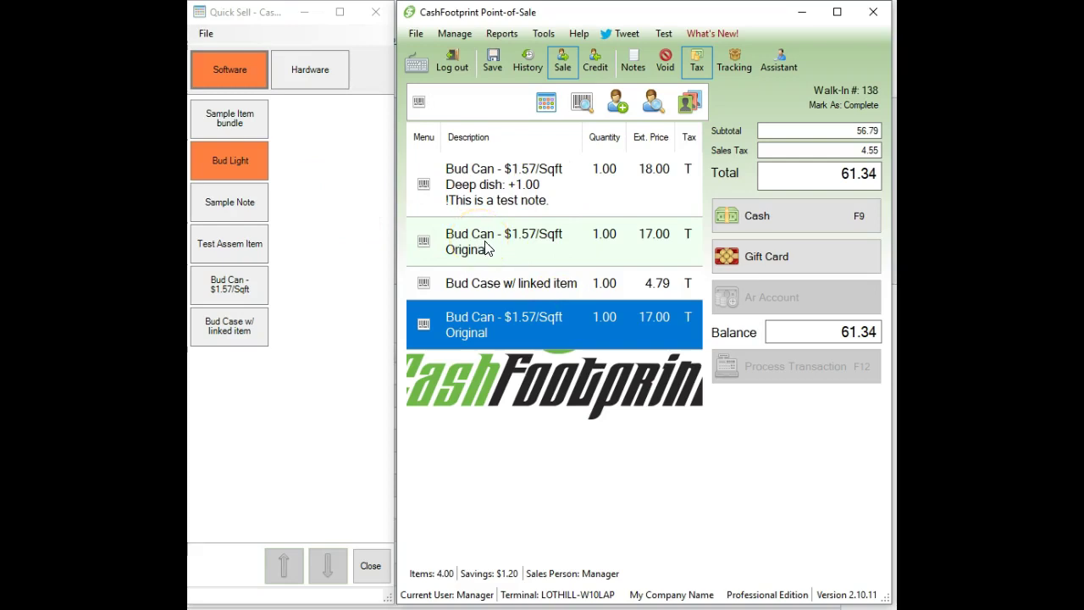
left_click(406, 173)
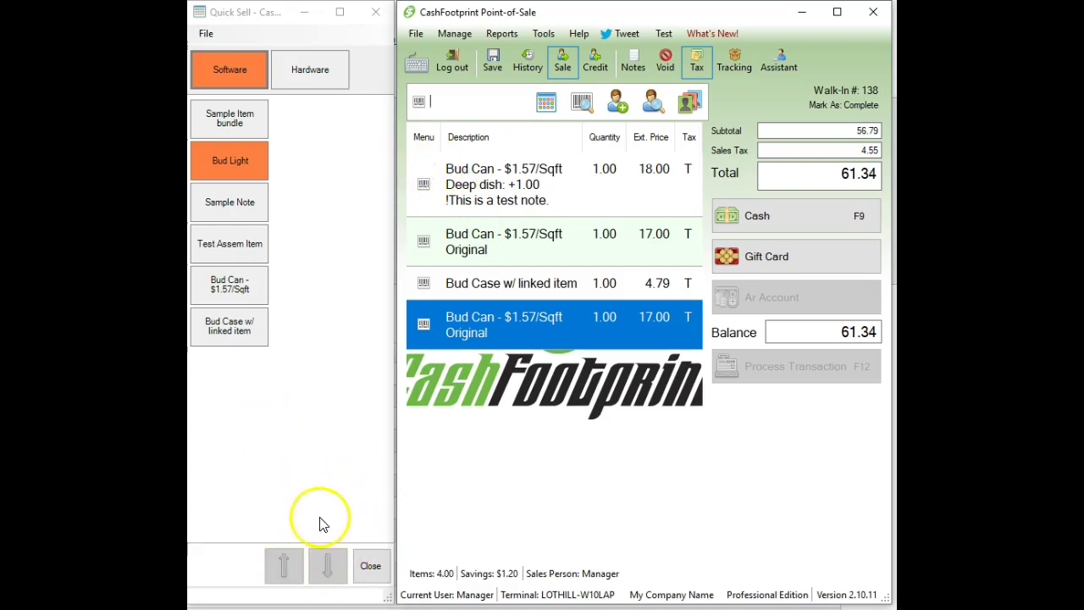
- Resize the Quick Sell form, show Hardware items, toggle Keep QuickSell form open, and widen the main window
left_click_drag(382, 591, 369, 487)
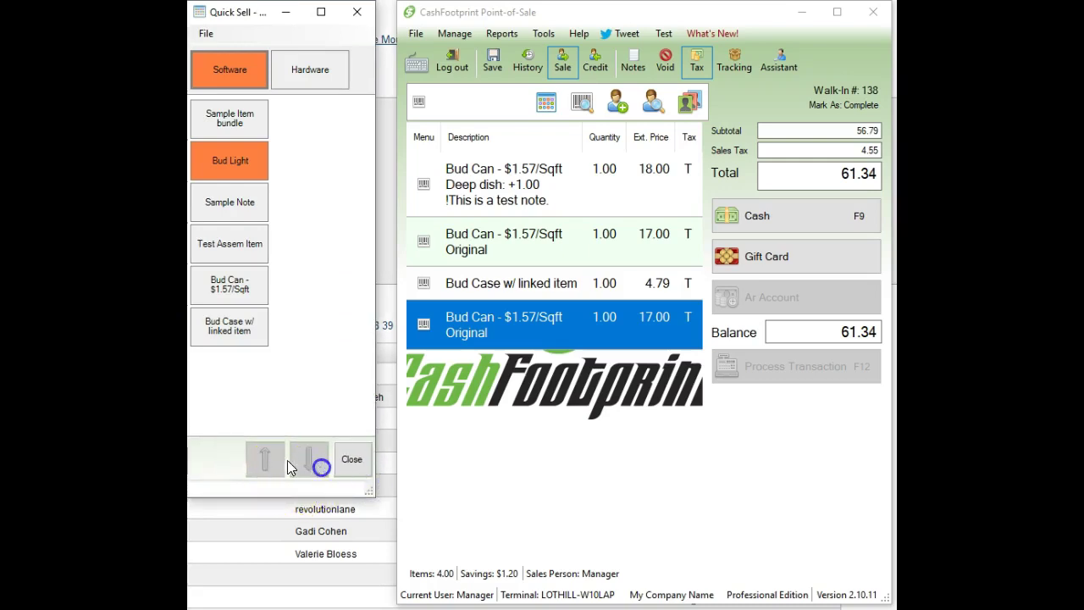
left_click(310, 70)
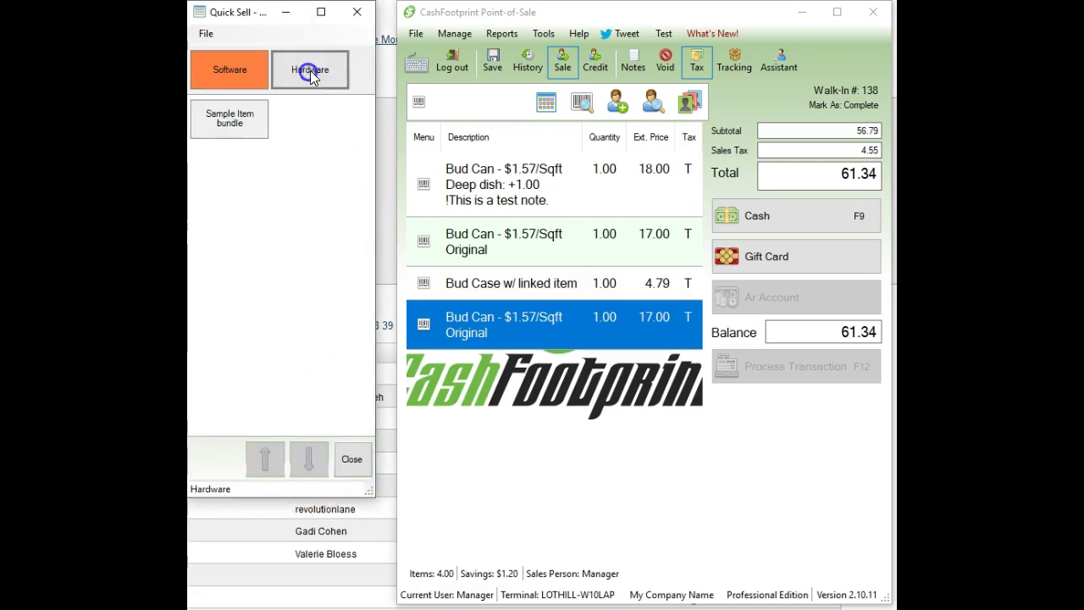
left_click(203, 36)
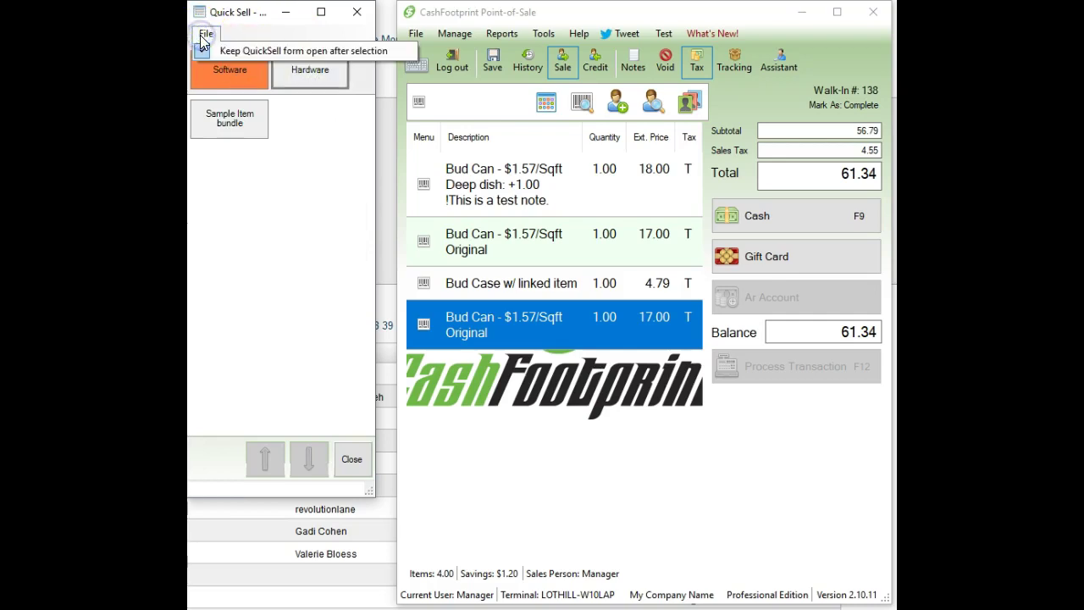
left_click(274, 50)
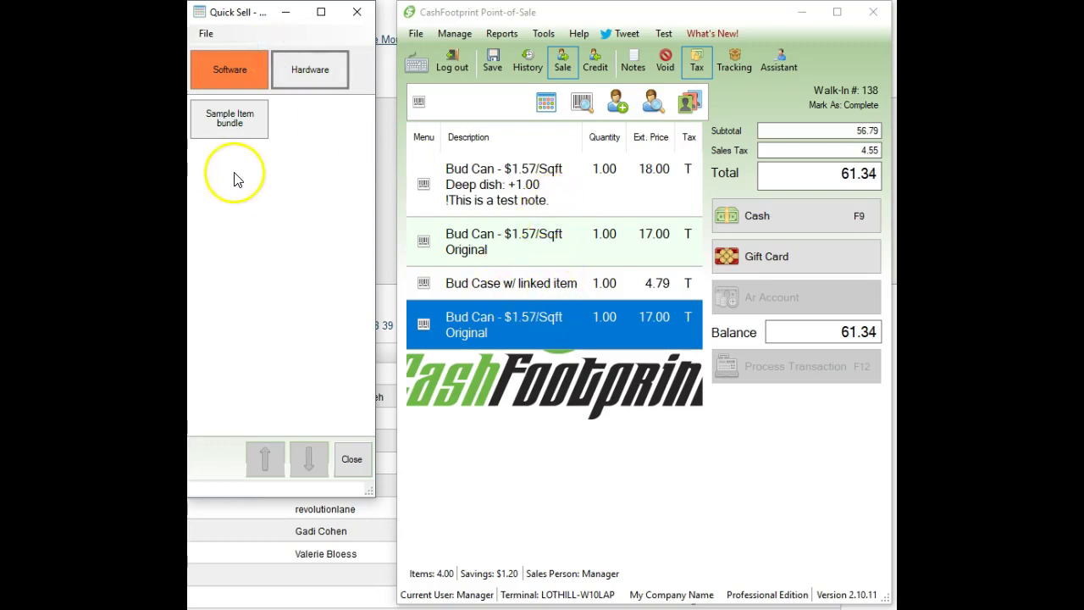
left_click_drag(370, 491, 620, 548)
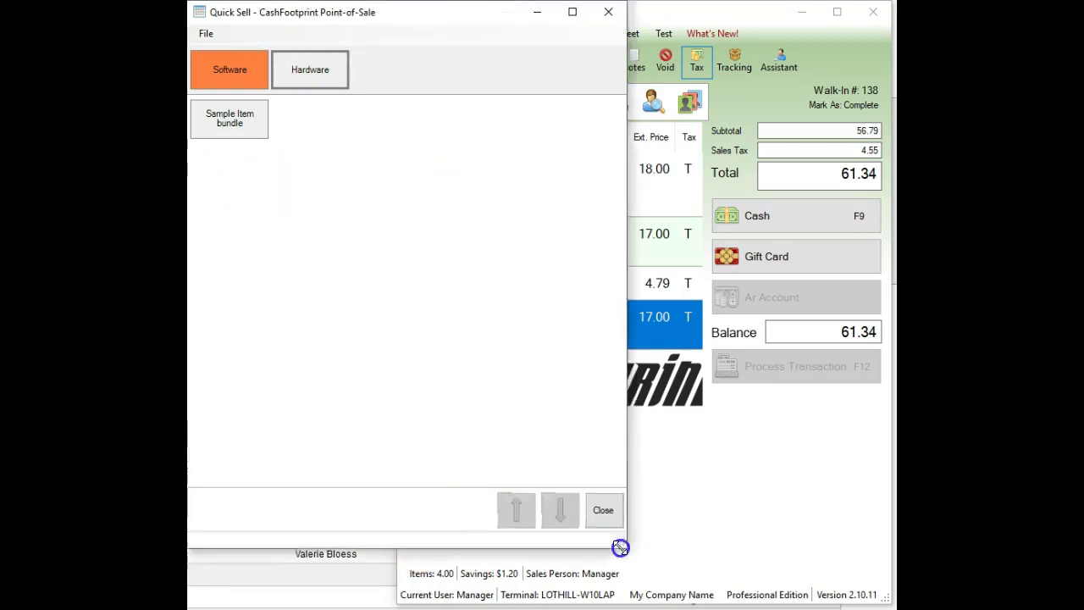
left_click(764, 511)
left_click_drag(394, 30, 187, 30)
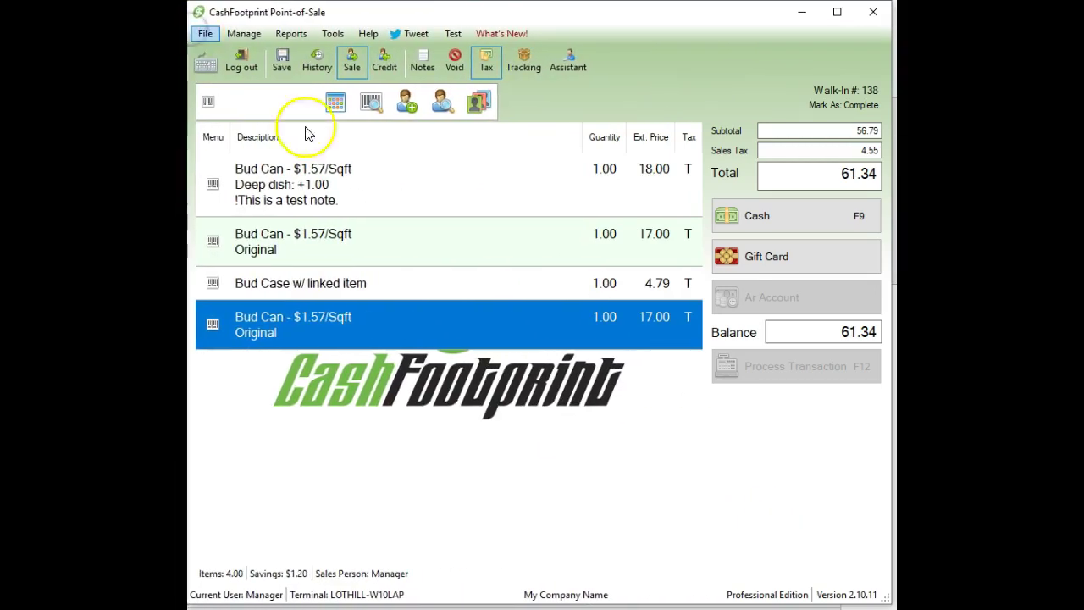
- Add a Sample Item bundle with Deep dish crust to the sale
left_click(336, 101)
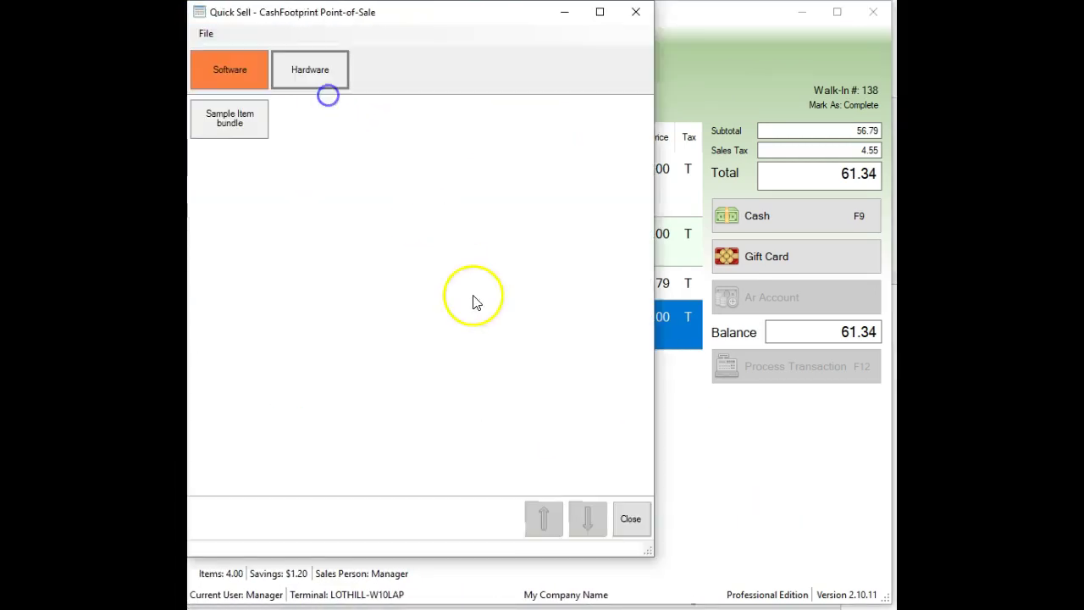
left_click(223, 120)
left_click(320, 84)
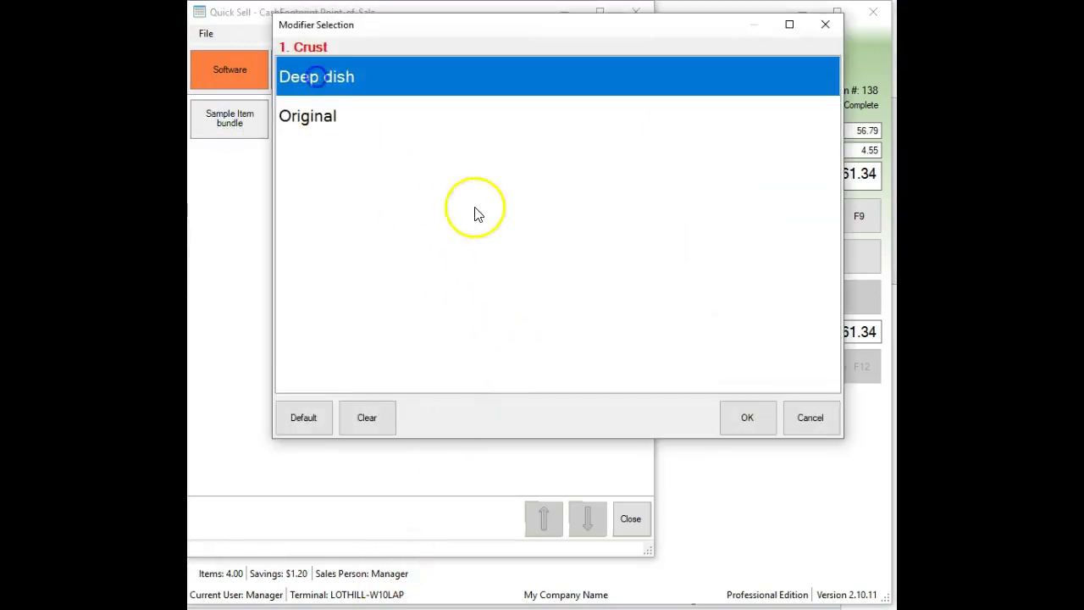
left_click(719, 411)
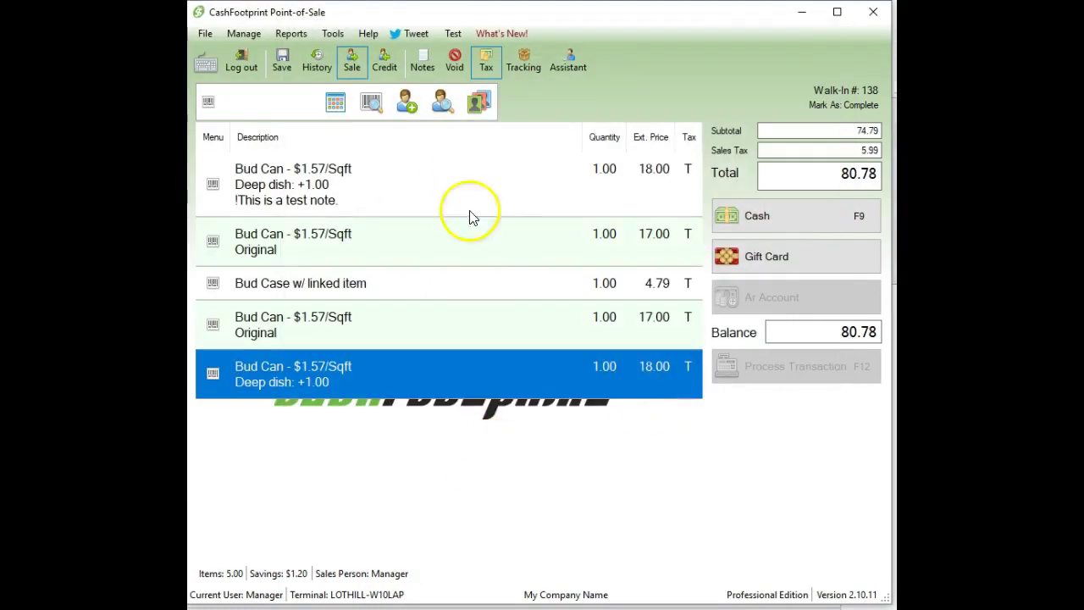
- From the Hardware category, add a Sample Item bundle with Original crust
left_click(335, 103)
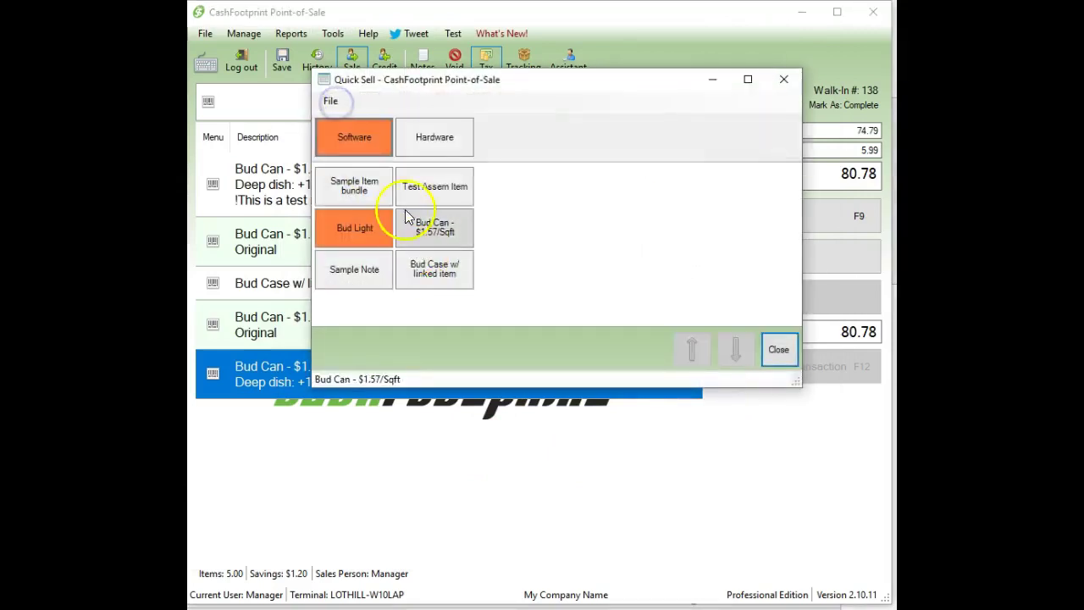
left_click(440, 138)
left_click(379, 195)
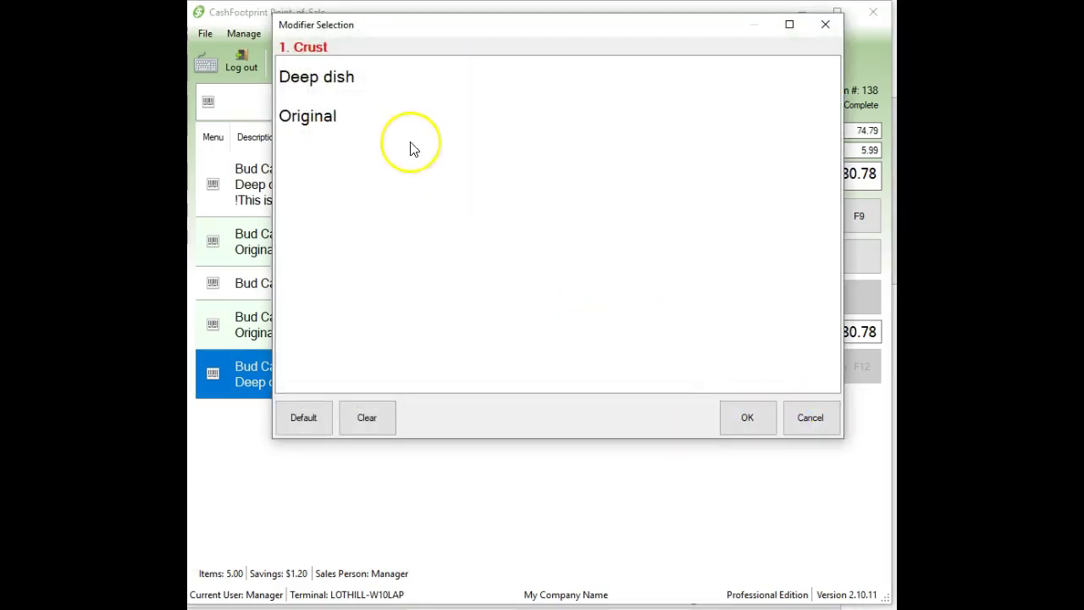
left_click(350, 104)
left_click(745, 417)
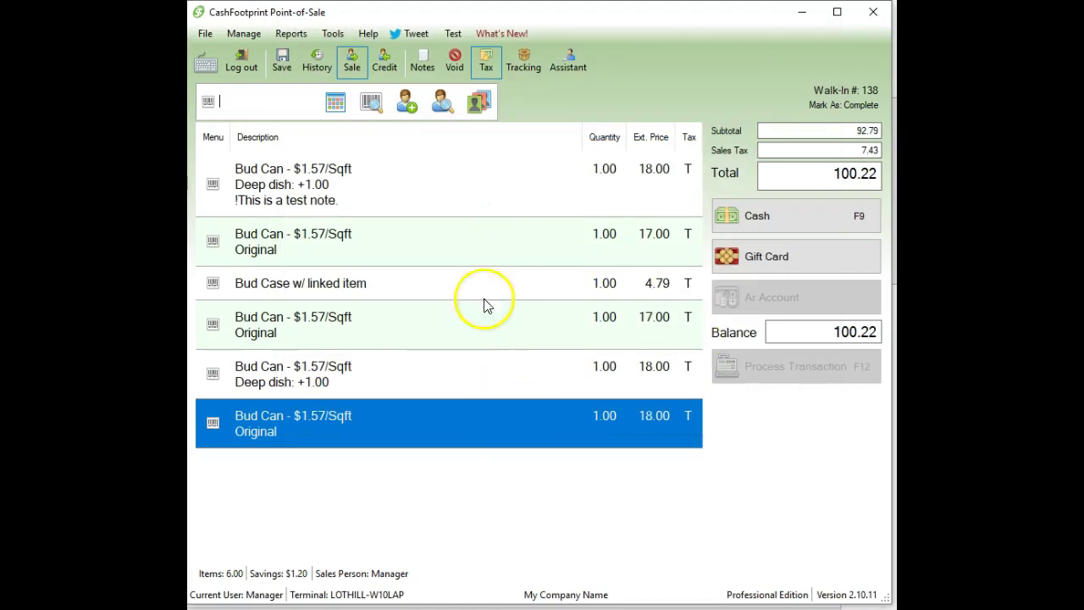
- Toggle Keep QuickSell form open again and add another Original-crust Sample Item bundle, totalling 119.66
left_click(334, 103)
left_click(330, 103)
left_click(388, 119)
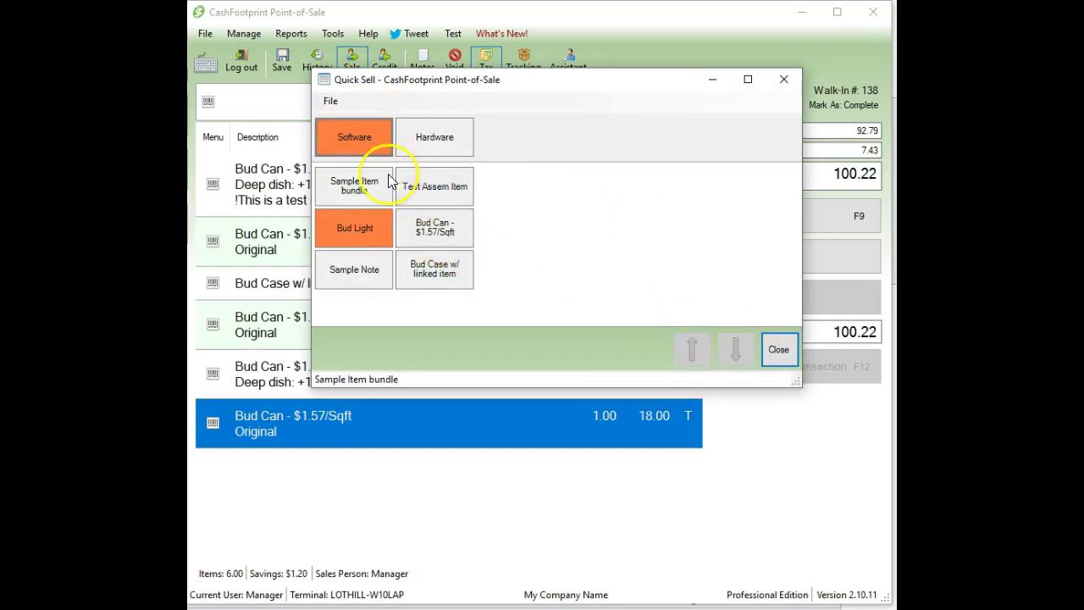
left_click(359, 188)
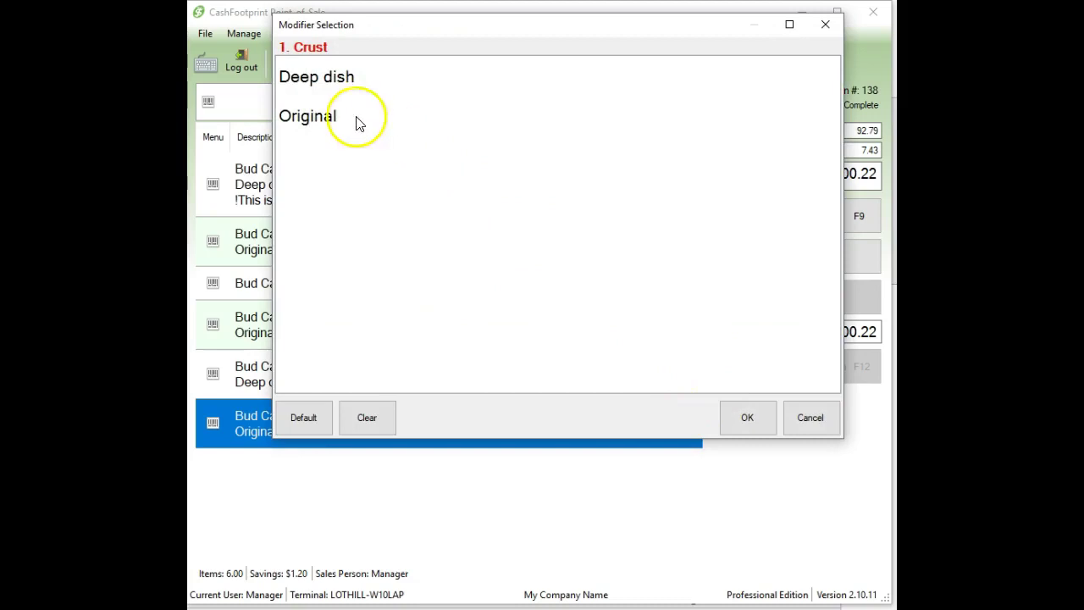
left_click(350, 117)
left_click(745, 415)
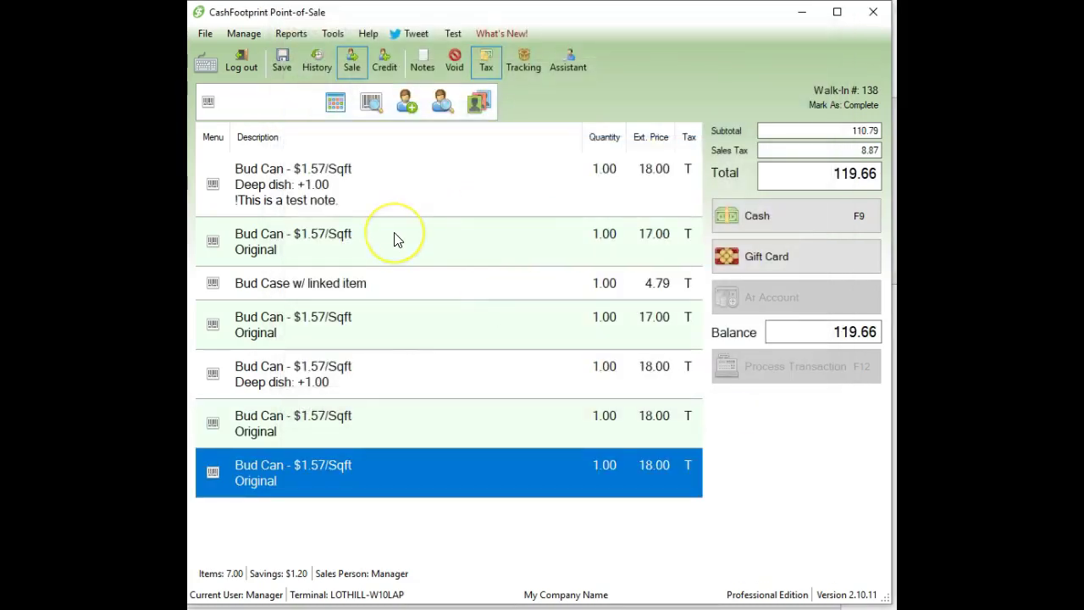